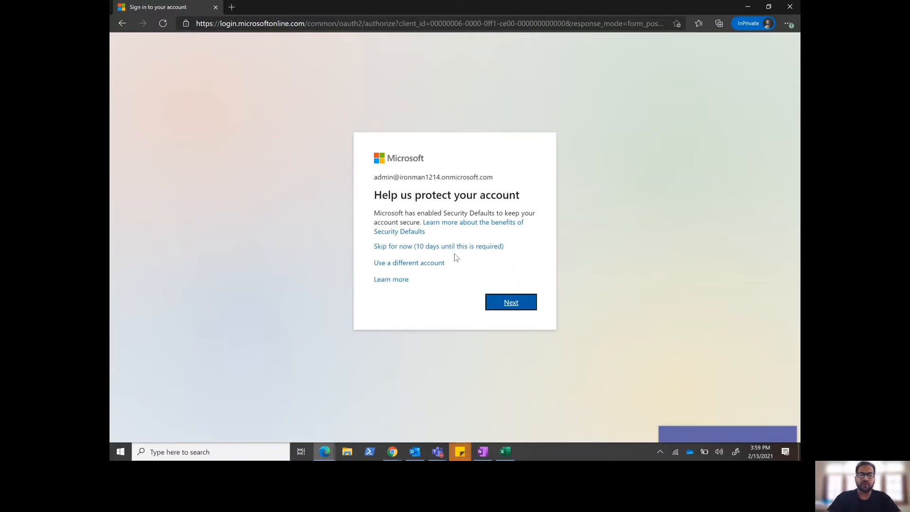
- Start security info setup, view the Microsoft Authenticator download page, then return to My Sign-Ins
left_click(510, 304)
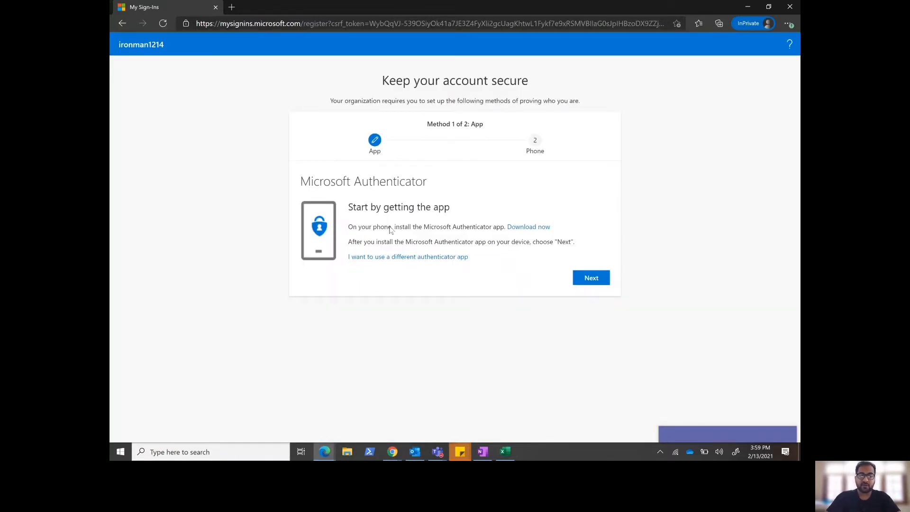
left_click(526, 232)
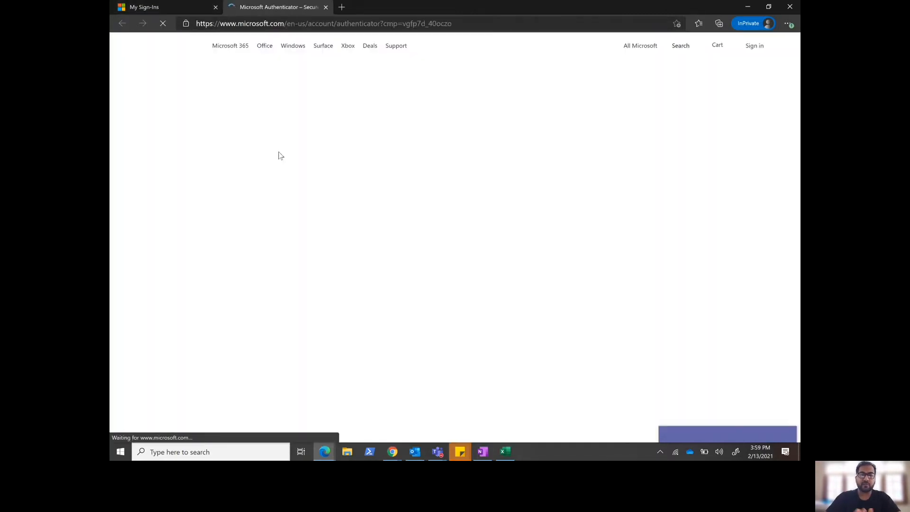
scroll(280, 156, "down", 2)
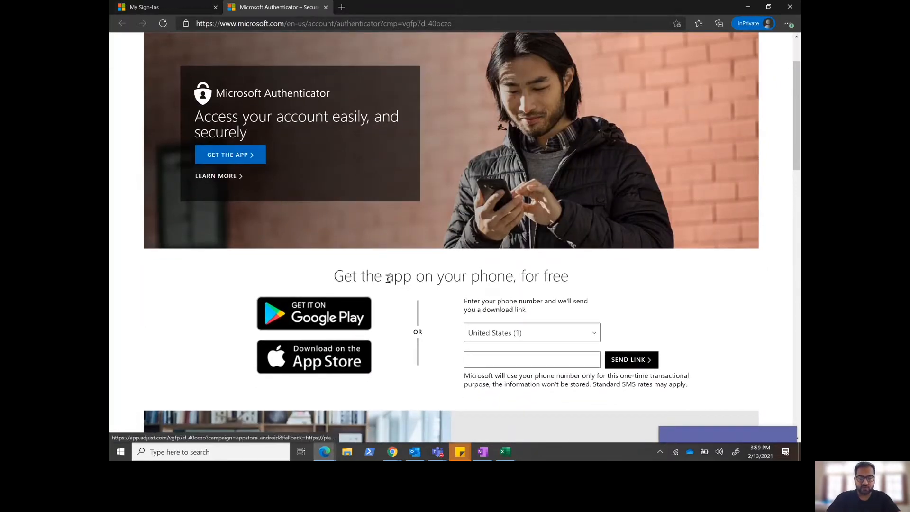
left_click(504, 359)
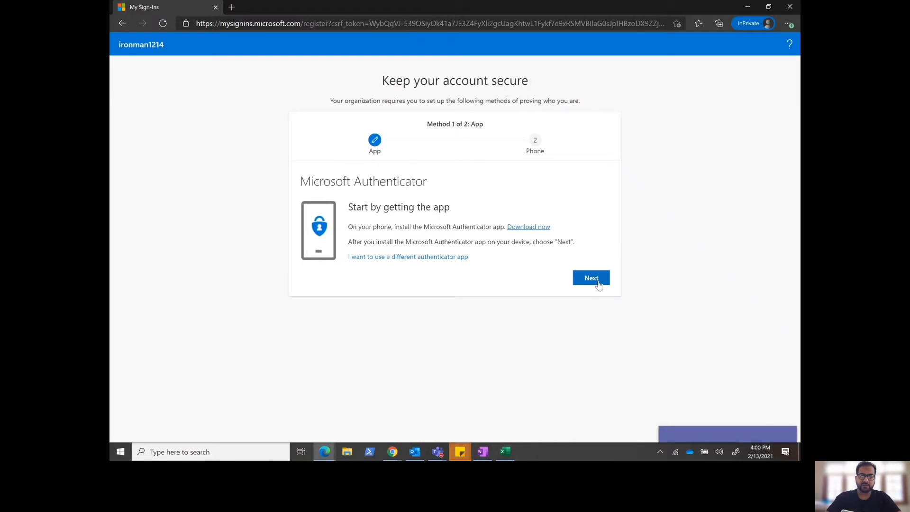
- Advance past 'Start by getting the app' and 'Set up your account' to the QR code step
left_click(600, 285)
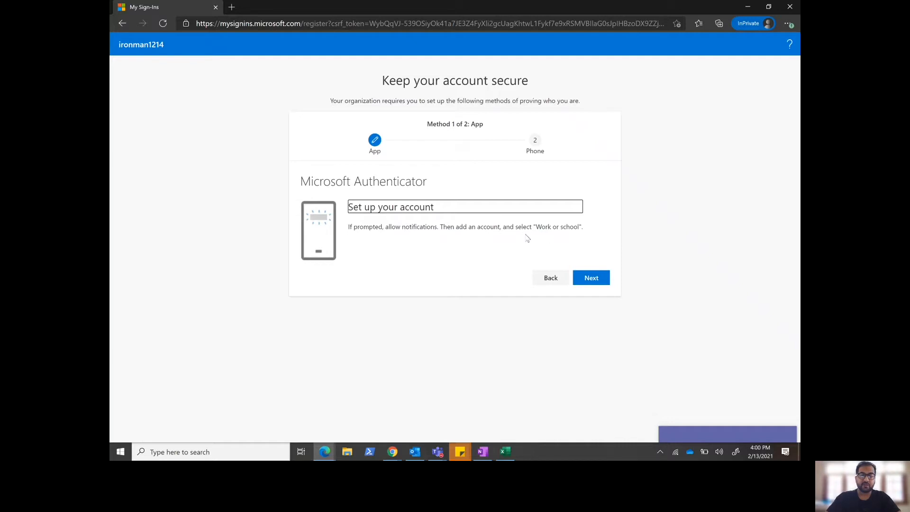
left_click(602, 282)
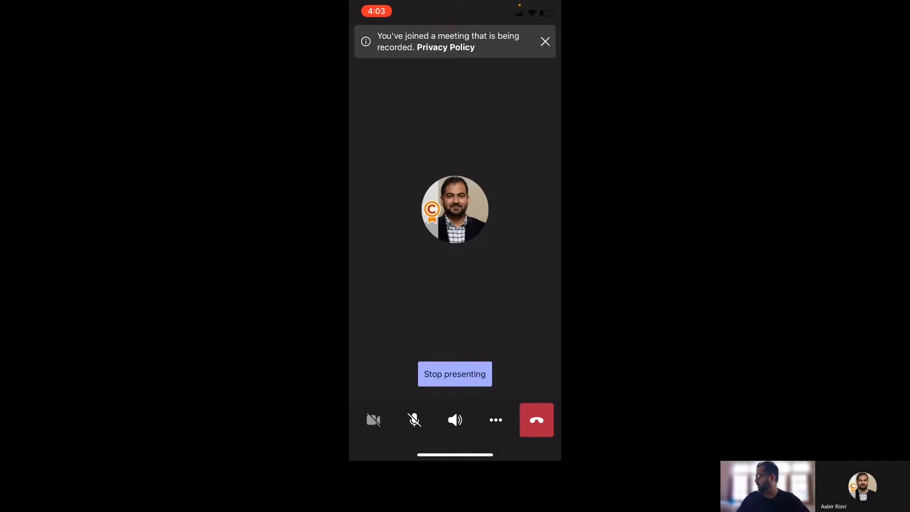
- On the iPhone, launch Authenticator from the Microsoft folder and scan the QR code for a personal account
left_click_drag(455, 455, 389, 284)
left_click_drag(512, 284, 398, 285)
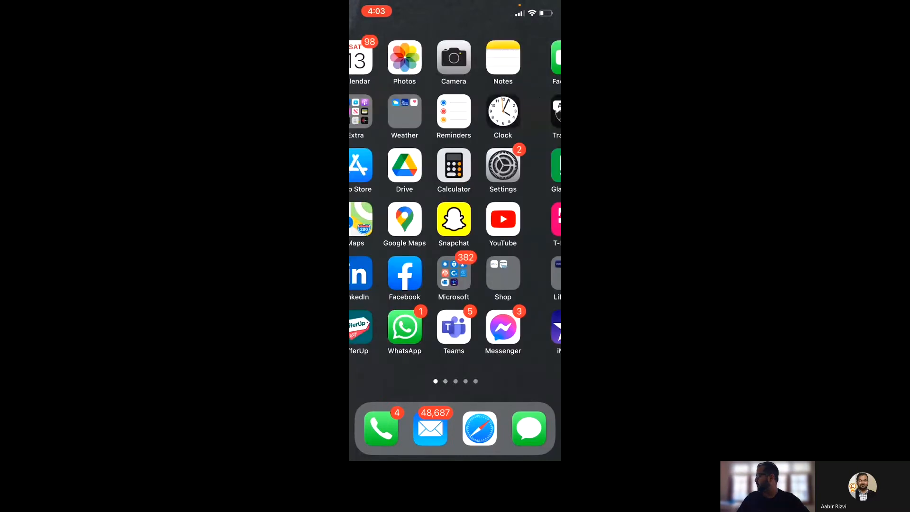
left_click(479, 271)
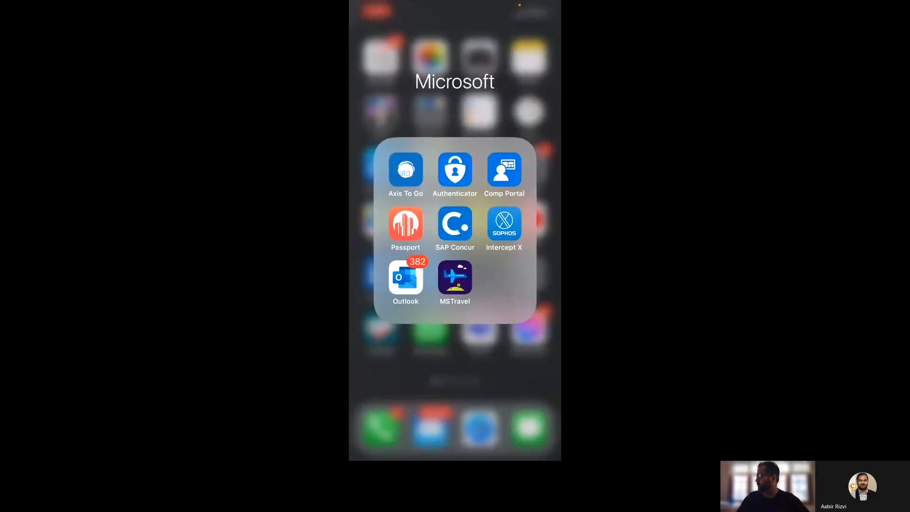
left_click(455, 169)
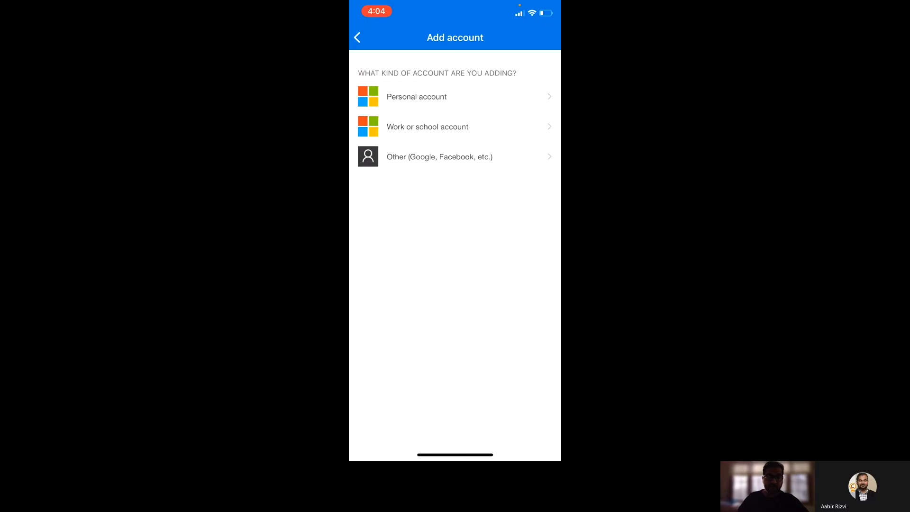
left_click(455, 97)
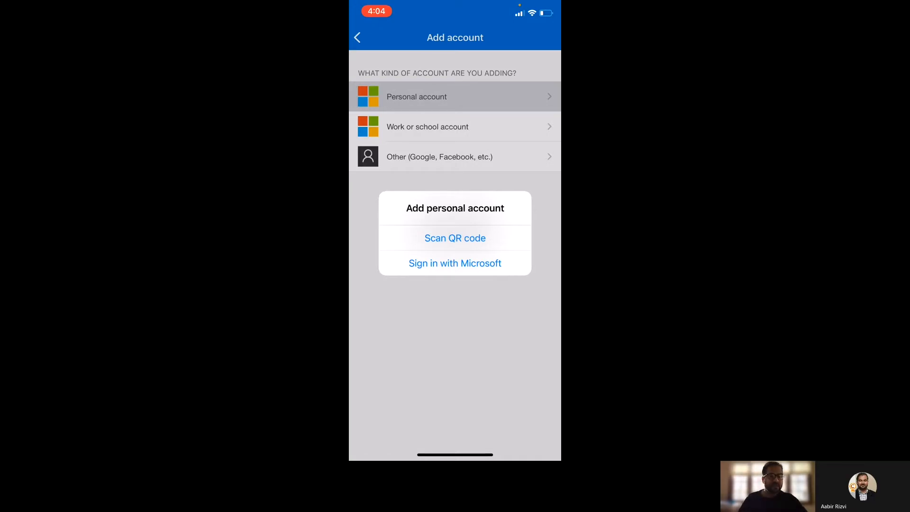
left_click(455, 238)
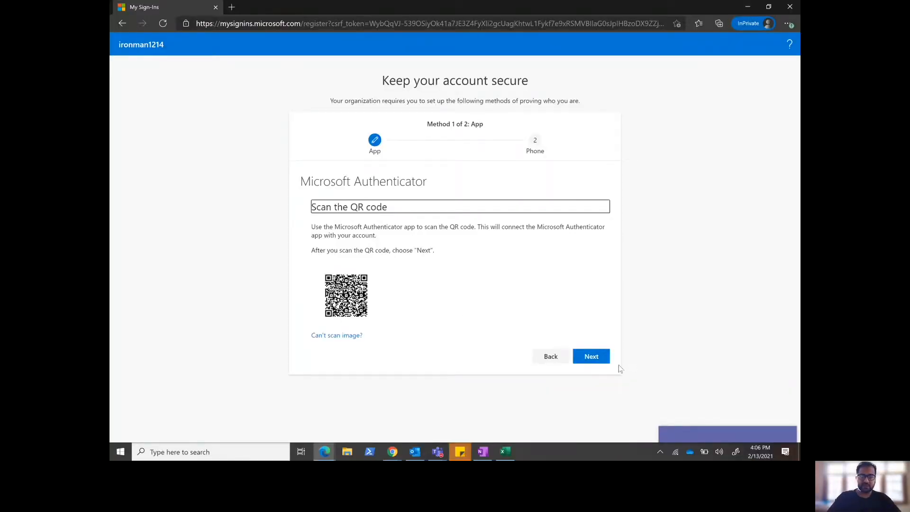
- Get a fresh QR code after the session expired, approve the notification, and reach the Phone method
left_click(598, 362)
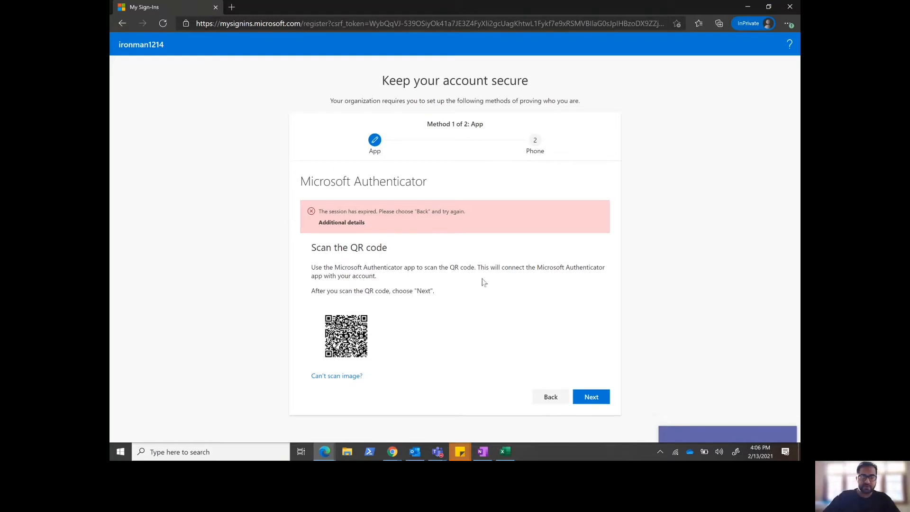
left_click(549, 398)
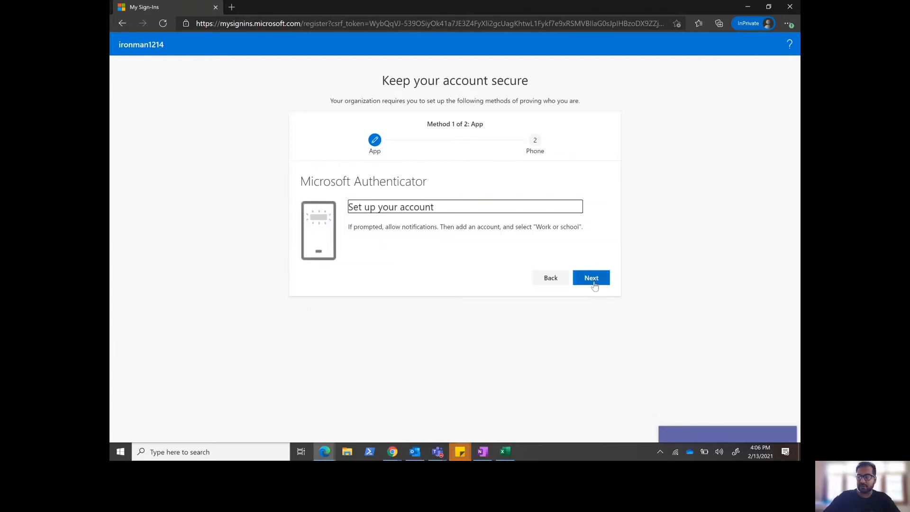
left_click(592, 279)
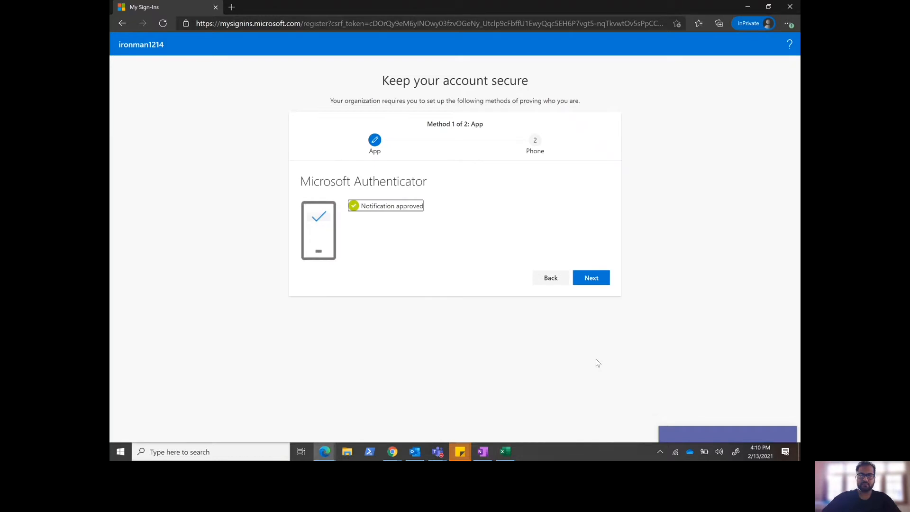
left_click(593, 282)
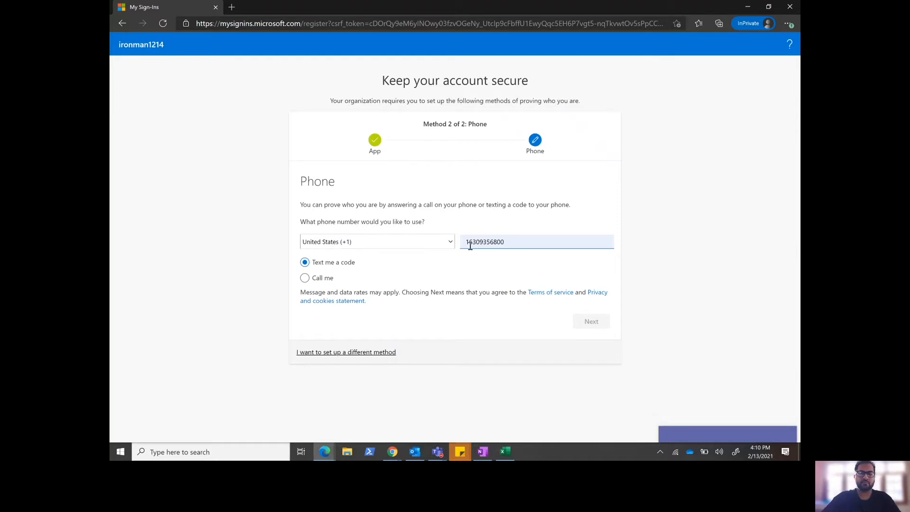
- Correct the phone number by removing the extra leading digit and request an SMS code
left_click(469, 246)
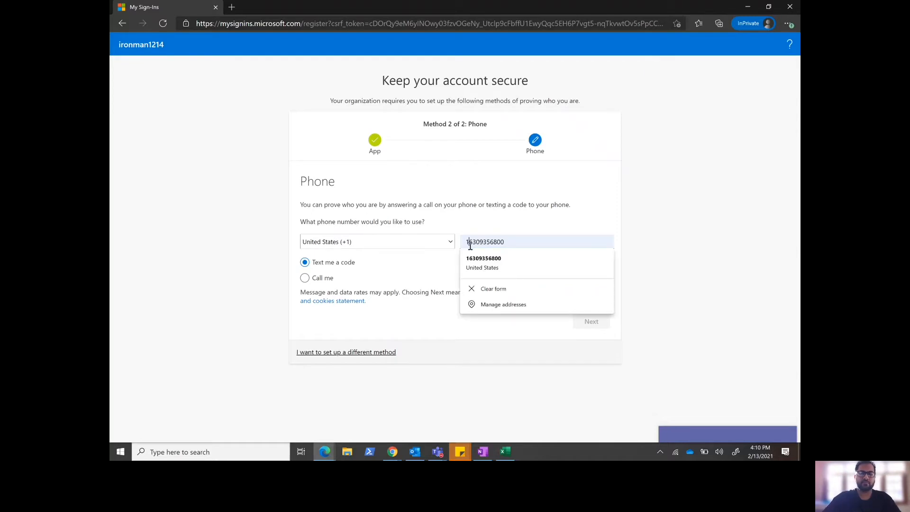
key("BackSpace")
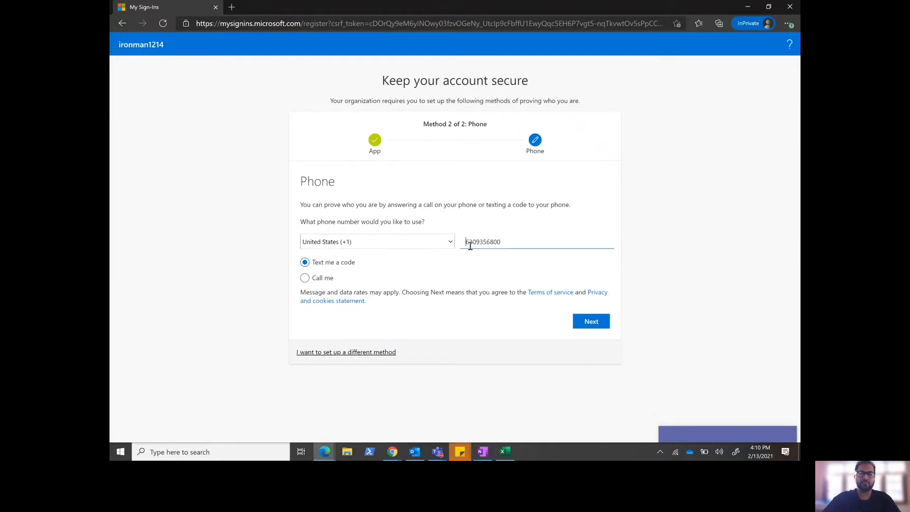
left_click(599, 321)
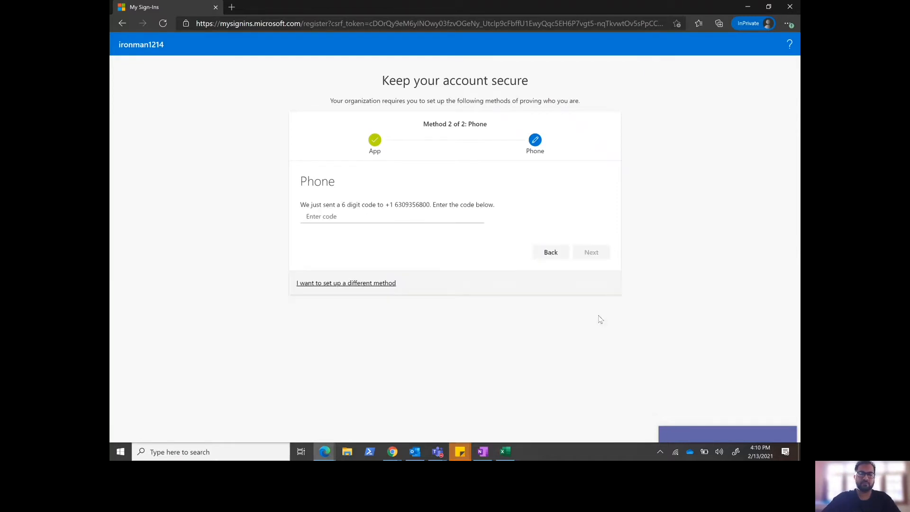
- Enter the texted 6-digit verification code and finish the security info setup
left_click(417, 216)
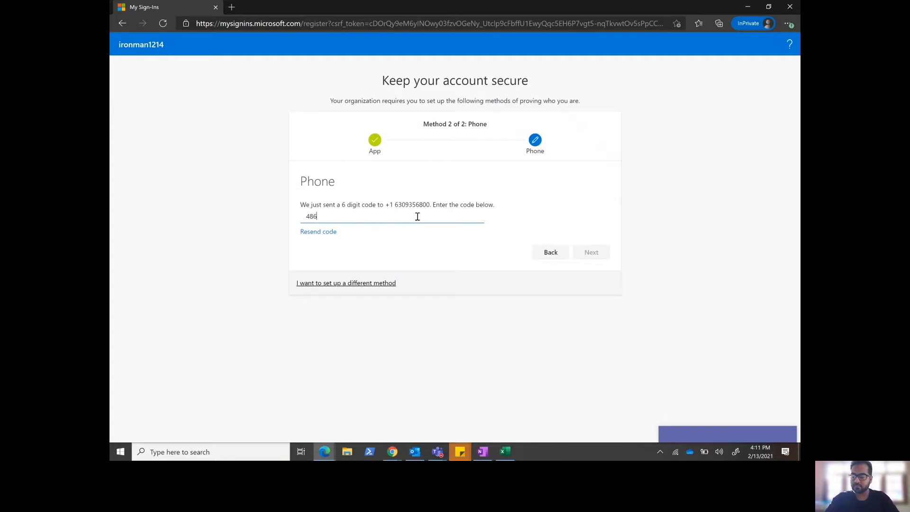
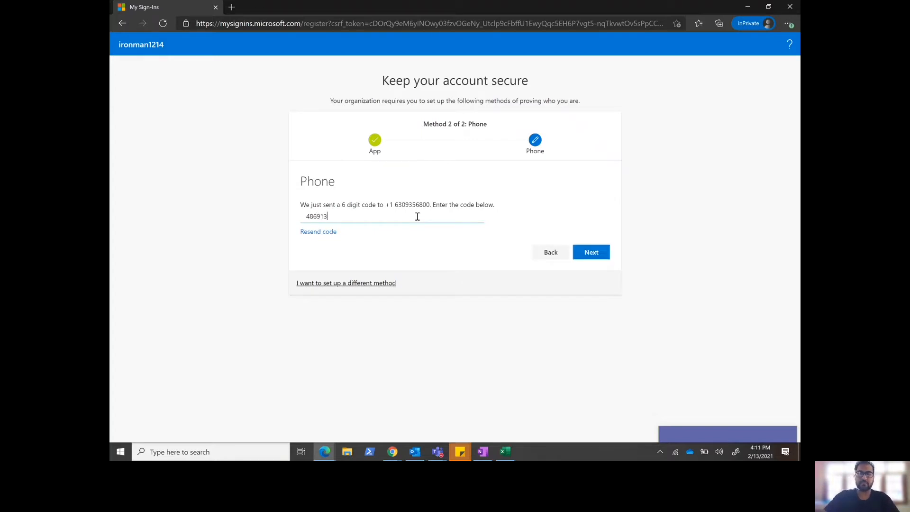
left_click(596, 256)
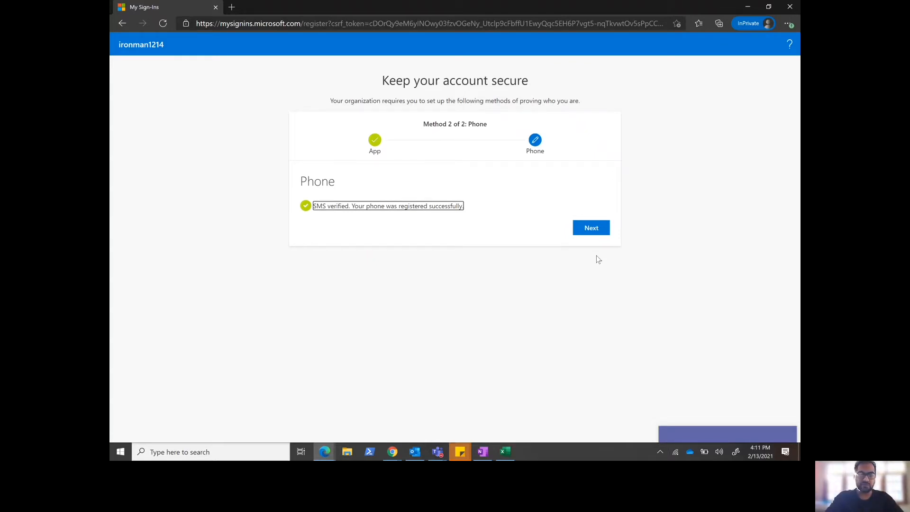
left_click(595, 324)
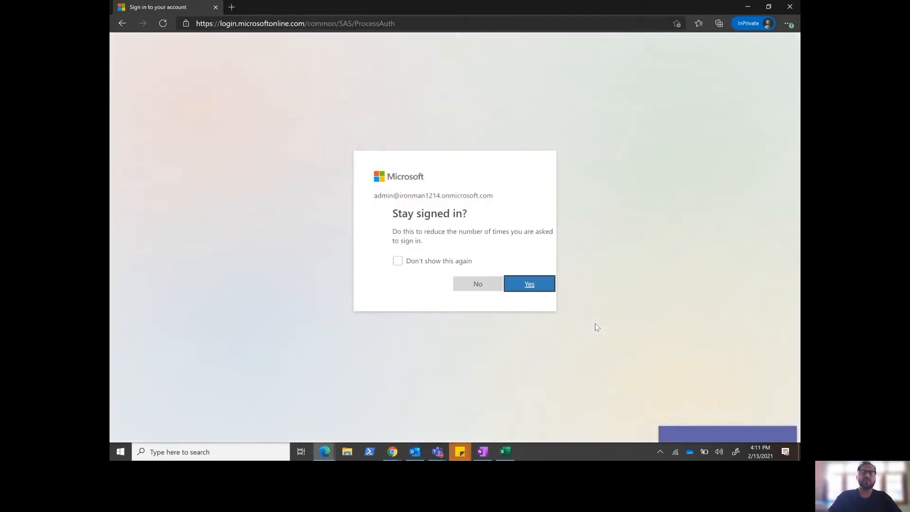
- Stay signed in, then go to SharePoint from the Microsoft 365 app launcher
left_click(521, 285)
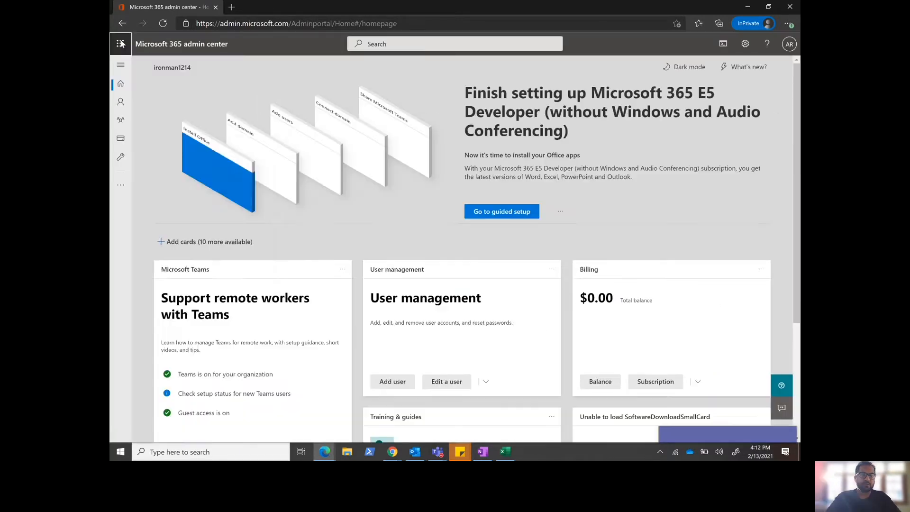
left_click(121, 44)
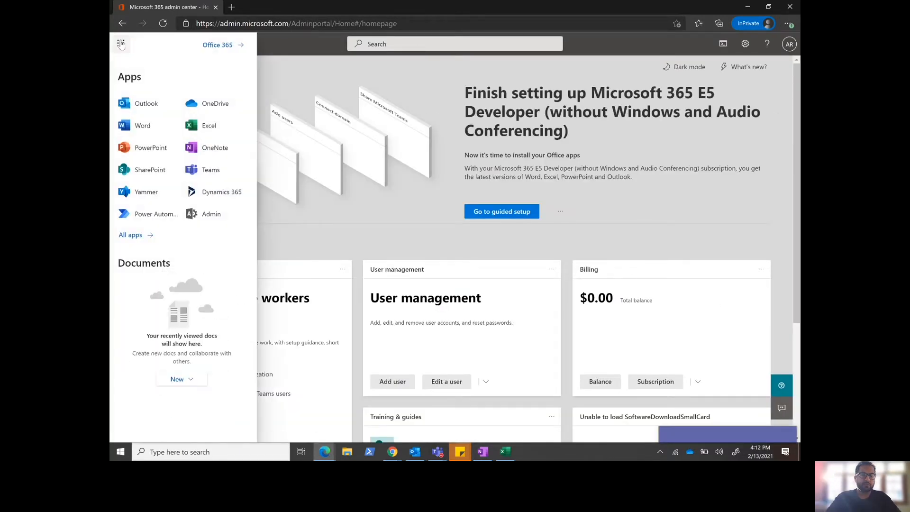
left_click(147, 169)
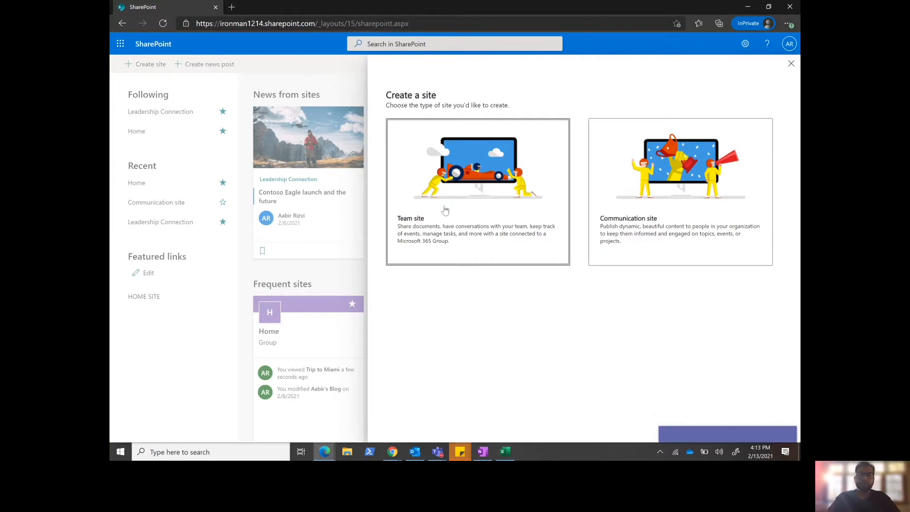
- Set up a Team site named IronMan-Home with Public privacy and continue to members
left_click(454, 239)
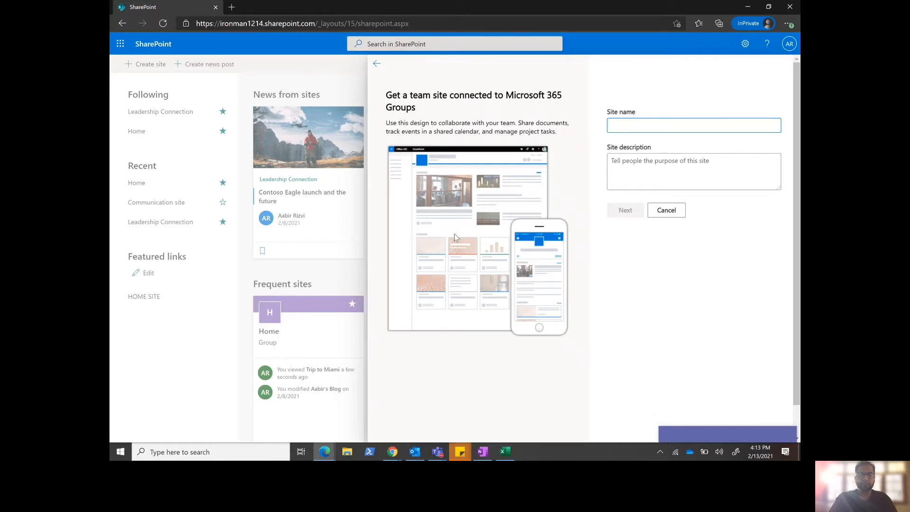
type("Ir")
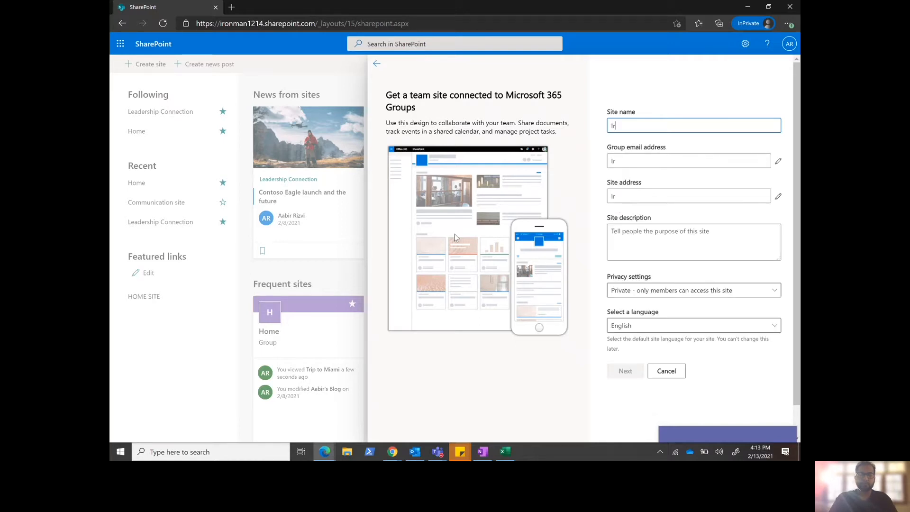
type("onMa")
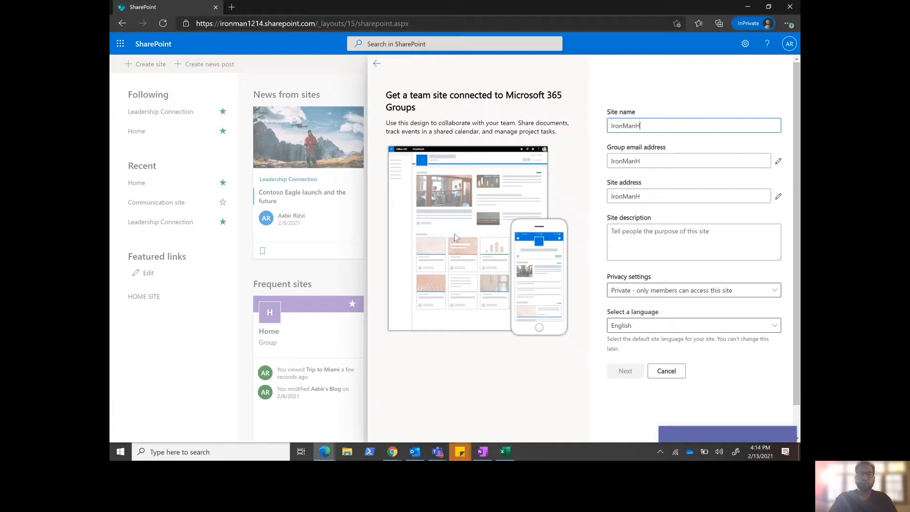
type("n-Home")
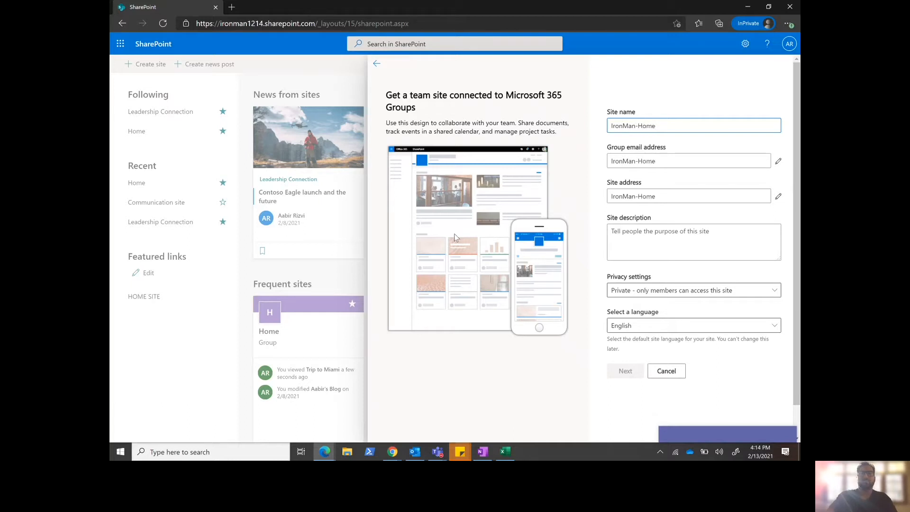
scroll(517, 325, "down", 1)
left_click(662, 288)
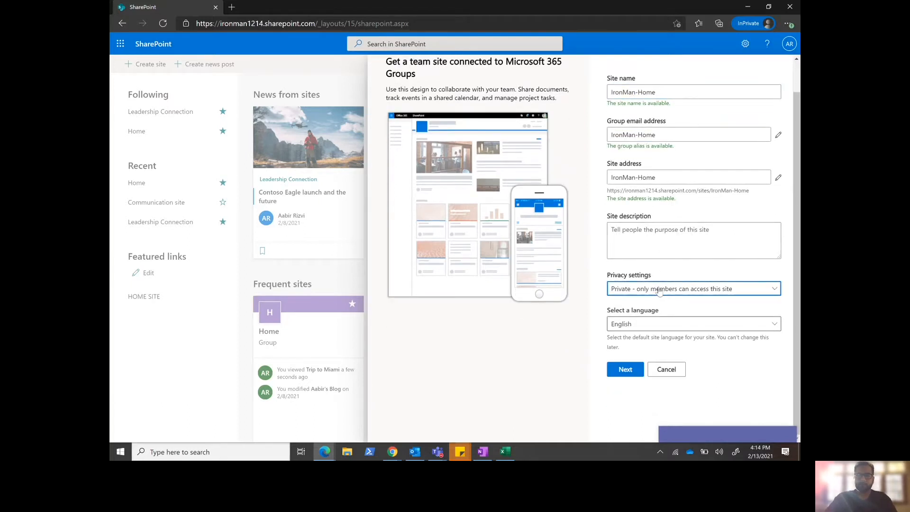
left_click(651, 305)
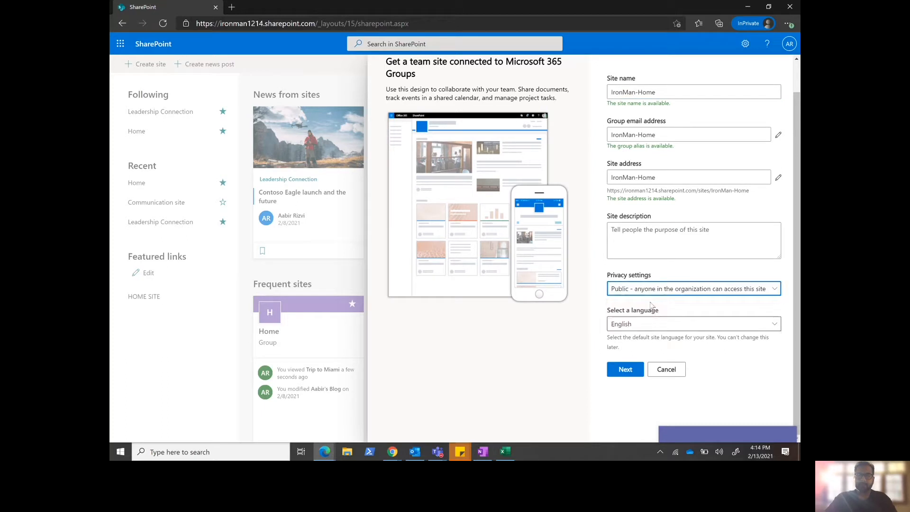
left_click(626, 370)
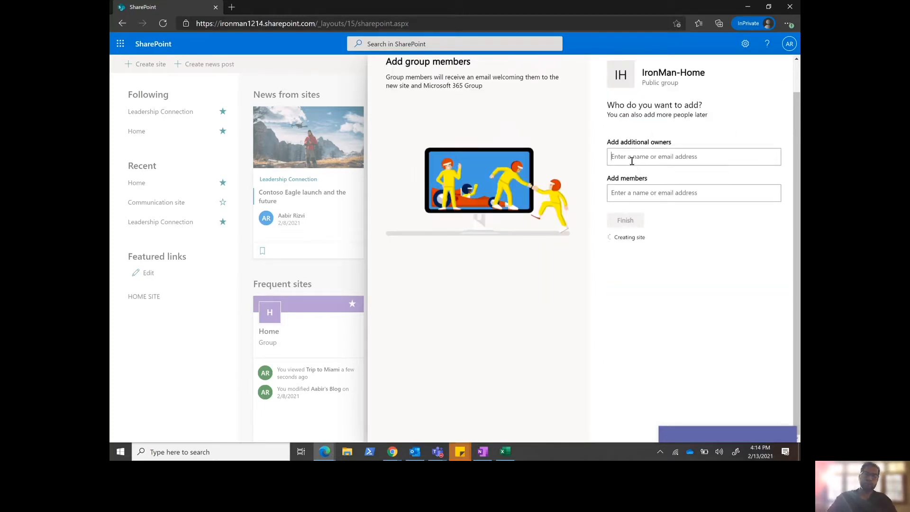
- Add one suggested person as additional owner and another as group member, then finish
type("Ade")
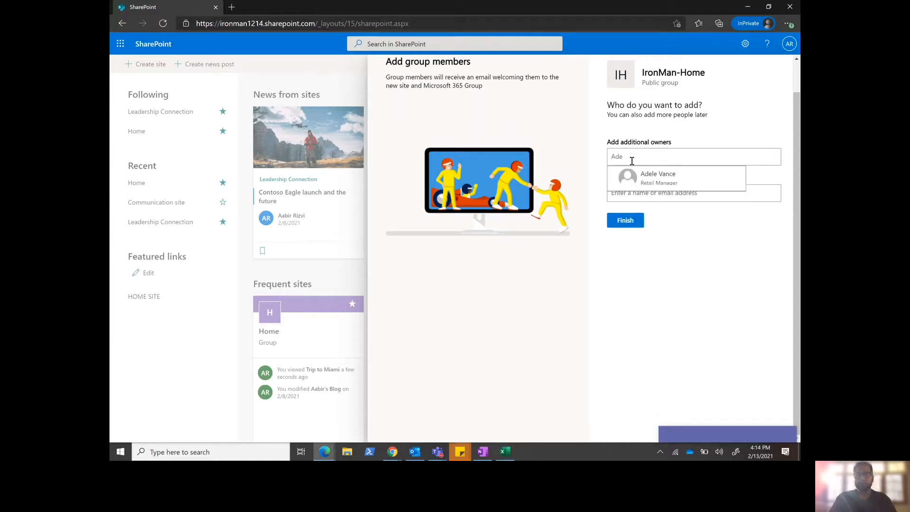
left_click(658, 174)
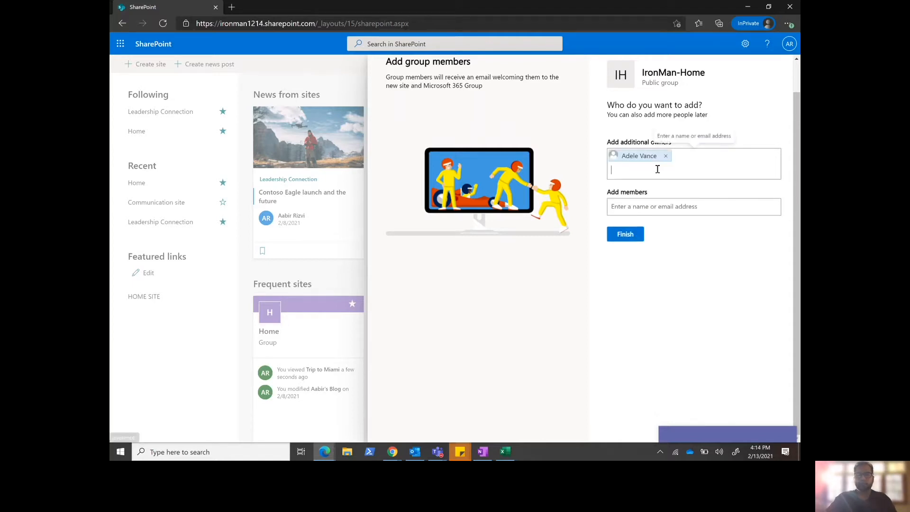
left_click(654, 207)
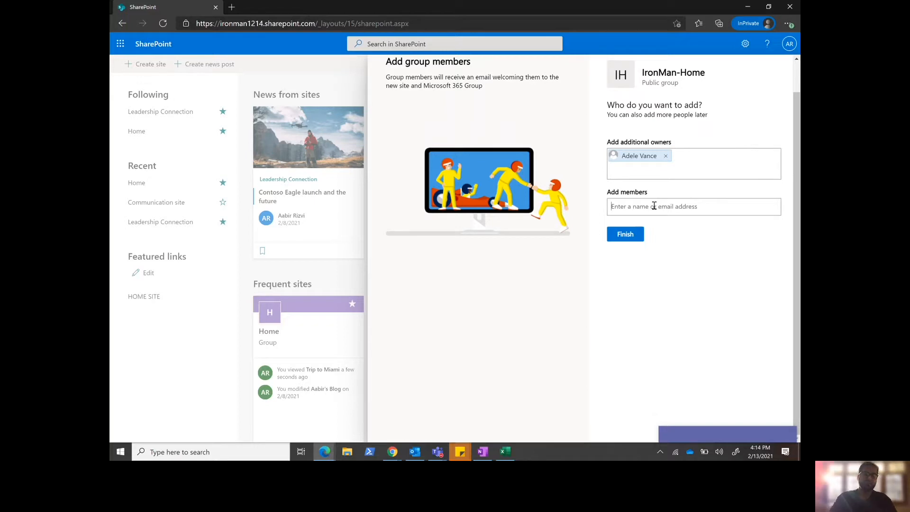
type("Die")
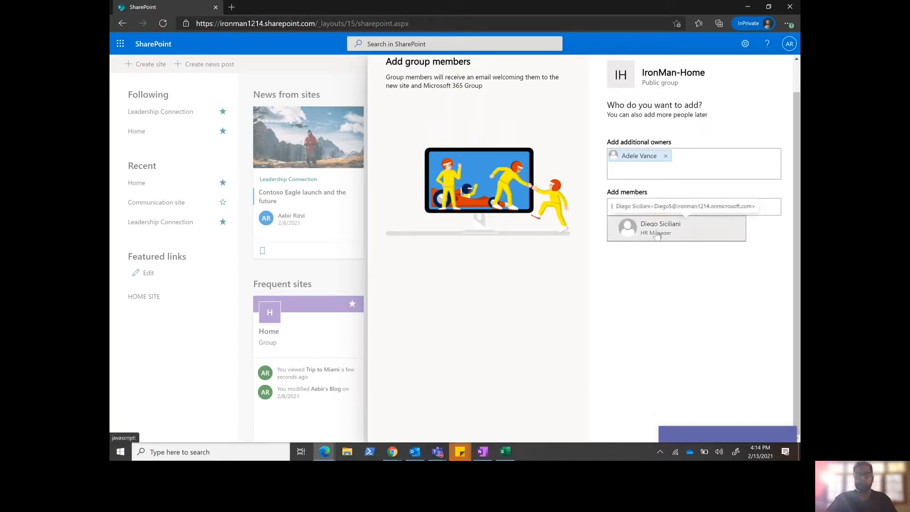
left_click(659, 228)
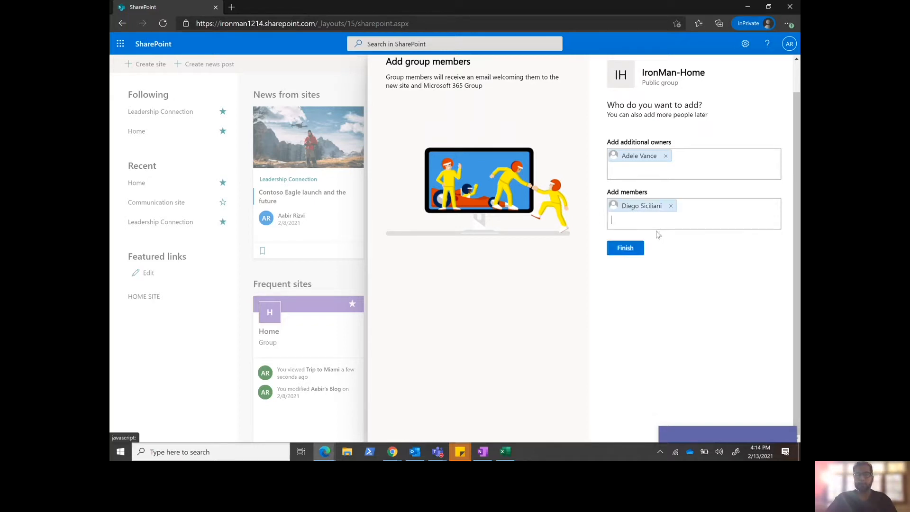
left_click(629, 255)
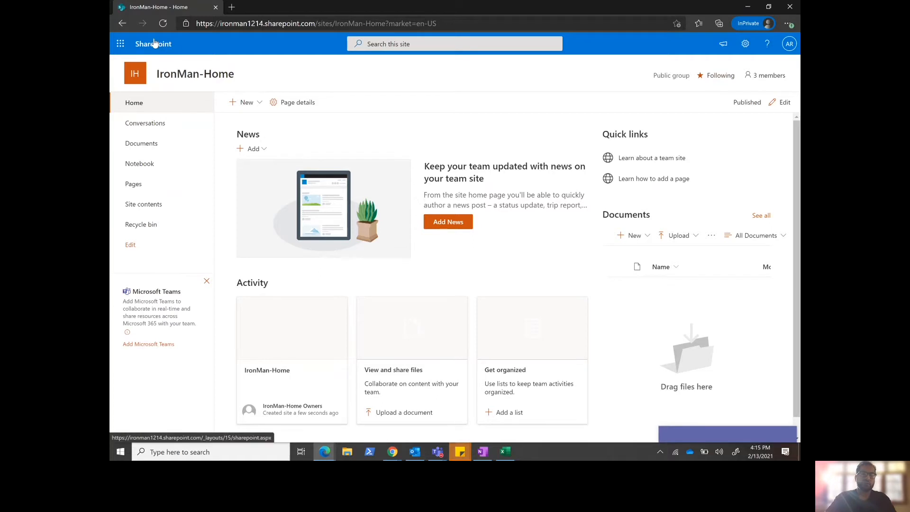
- Review the 3 group members' roles without changes, then show the signed-in account's details
left_click(769, 80)
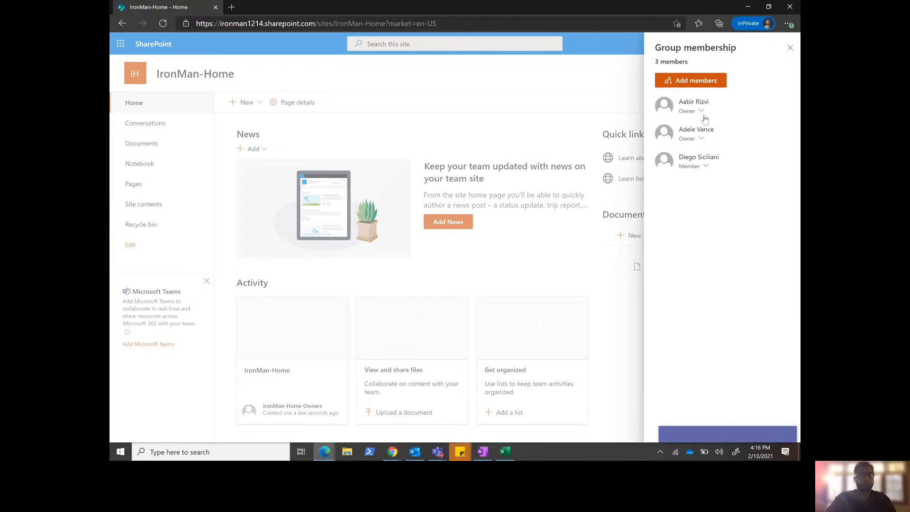
left_click(708, 168)
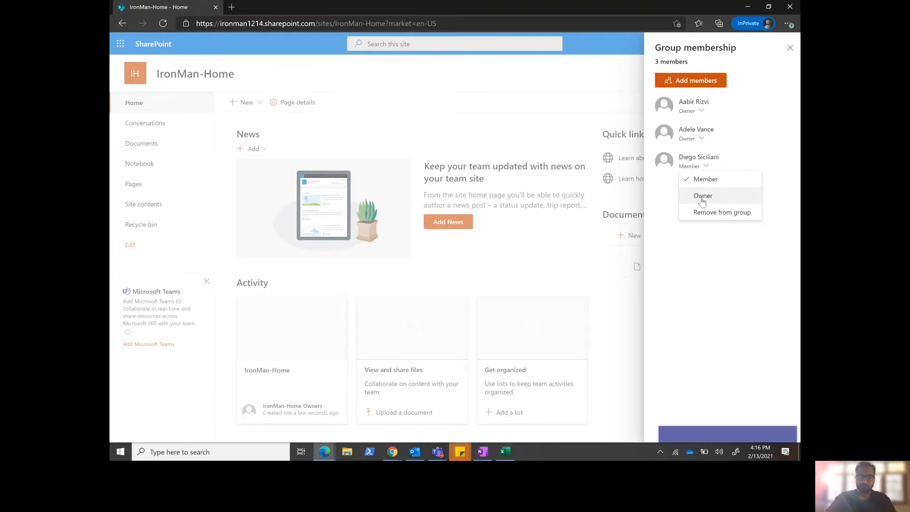
left_click(701, 245)
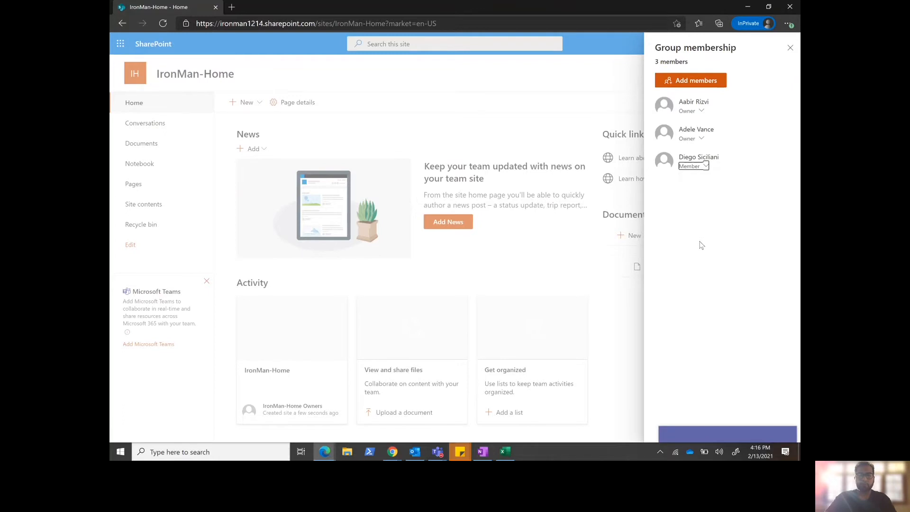
left_click(791, 49)
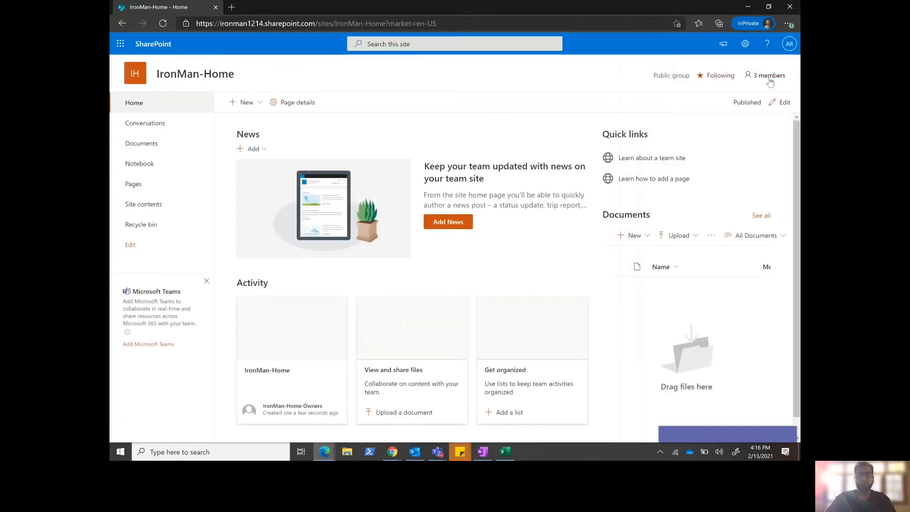
left_click(766, 76)
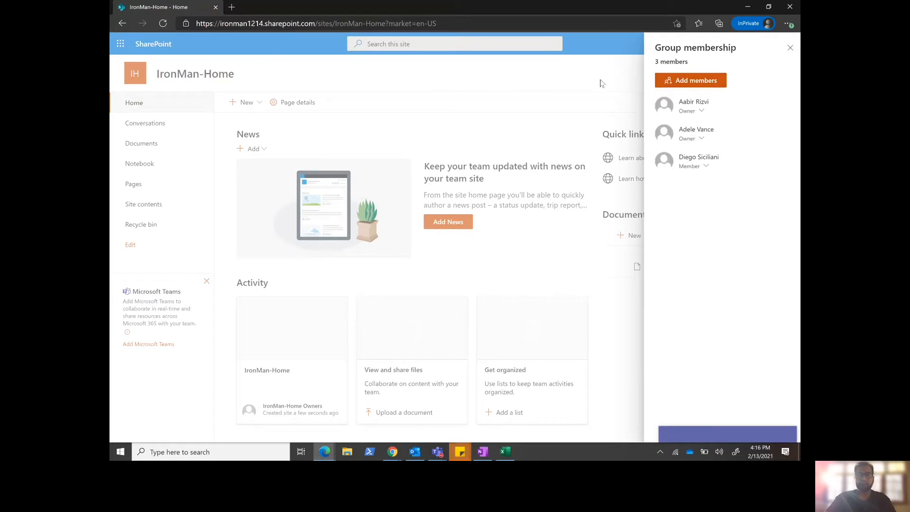
left_click(600, 83)
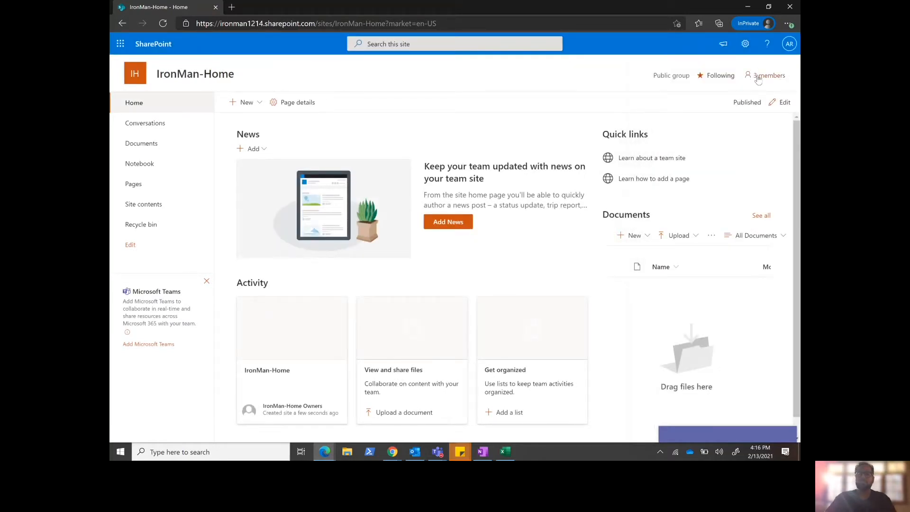
left_click(790, 45)
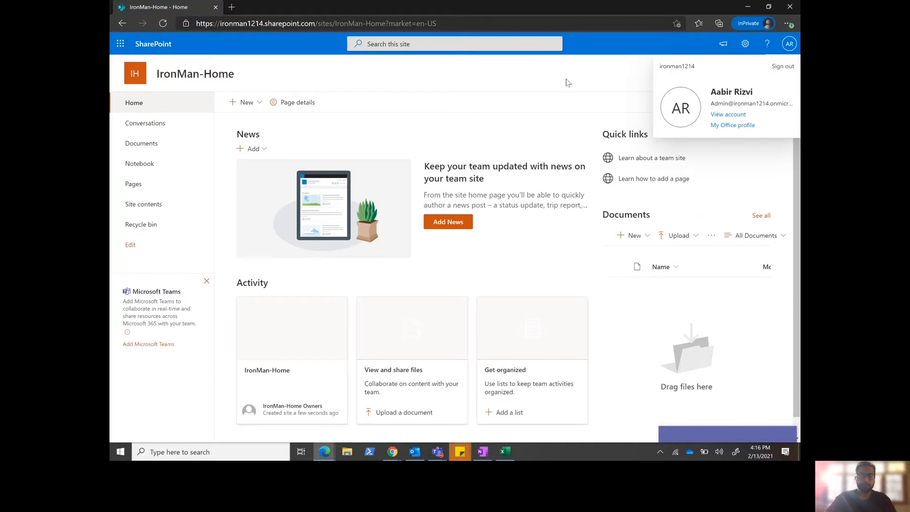
- Dismiss the account flyout, glance at Next steps suggestions, then bring up site Settings
left_click(626, 76)
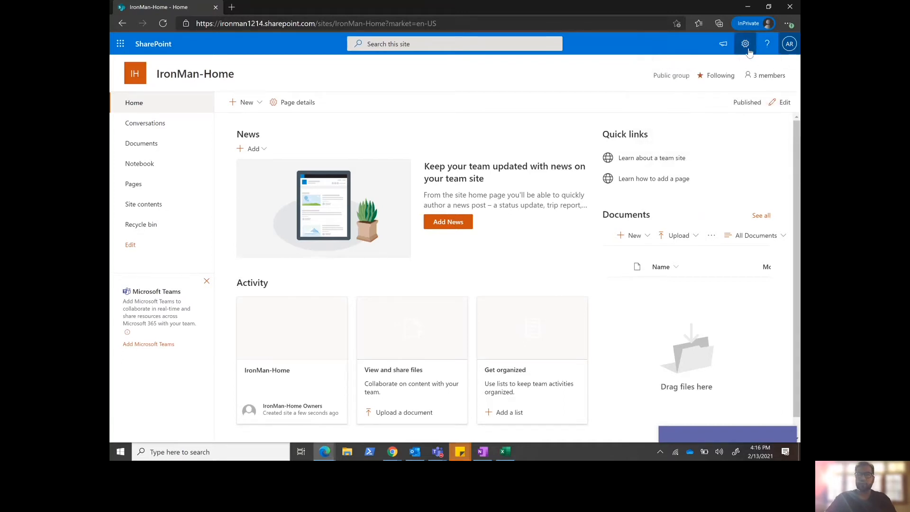
left_click(723, 45)
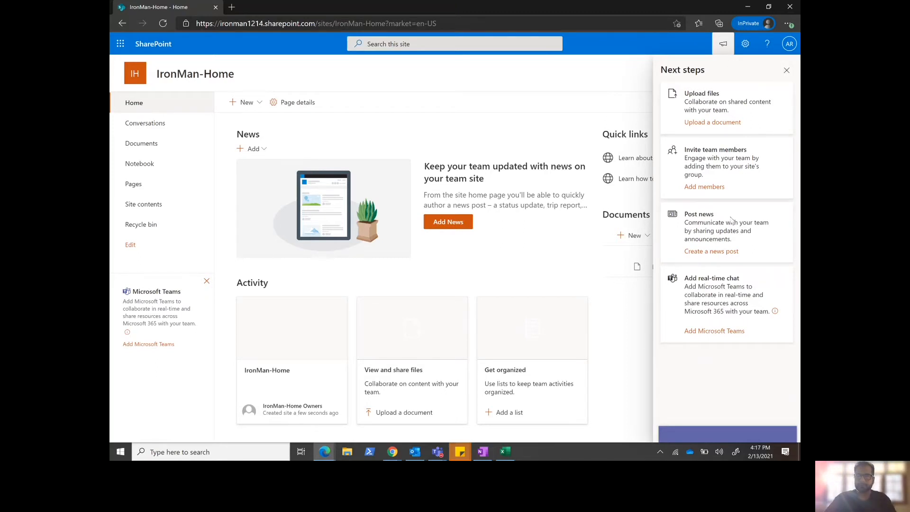
left_click(787, 71)
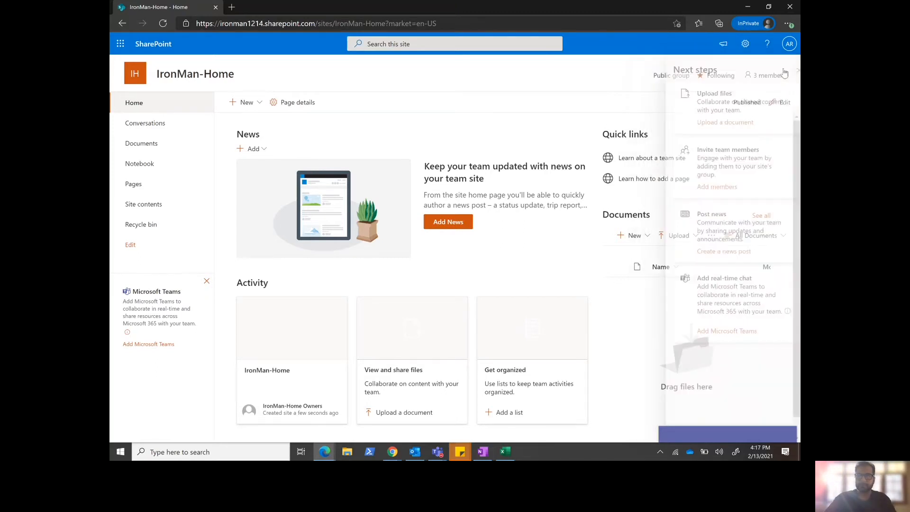
left_click(743, 53)
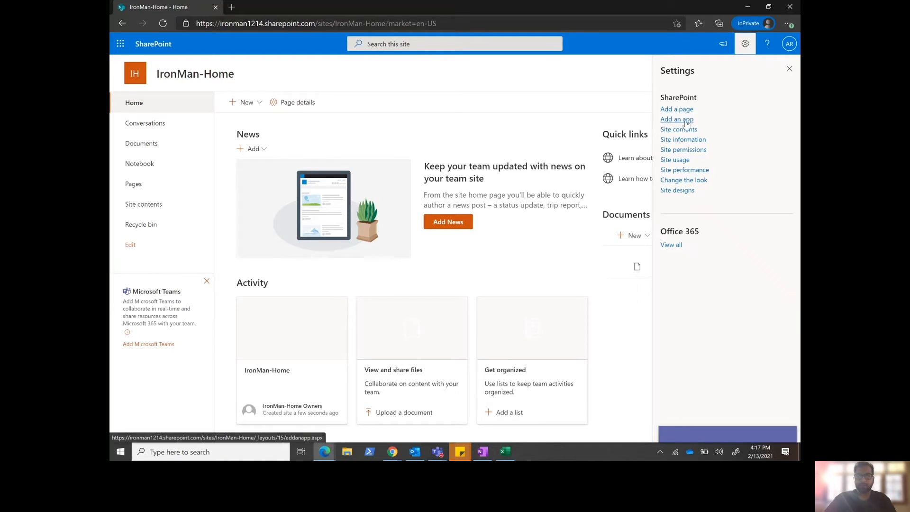
- Open the IronMan-Home header settings after looking over the theme choices unchanged
left_click(685, 181)
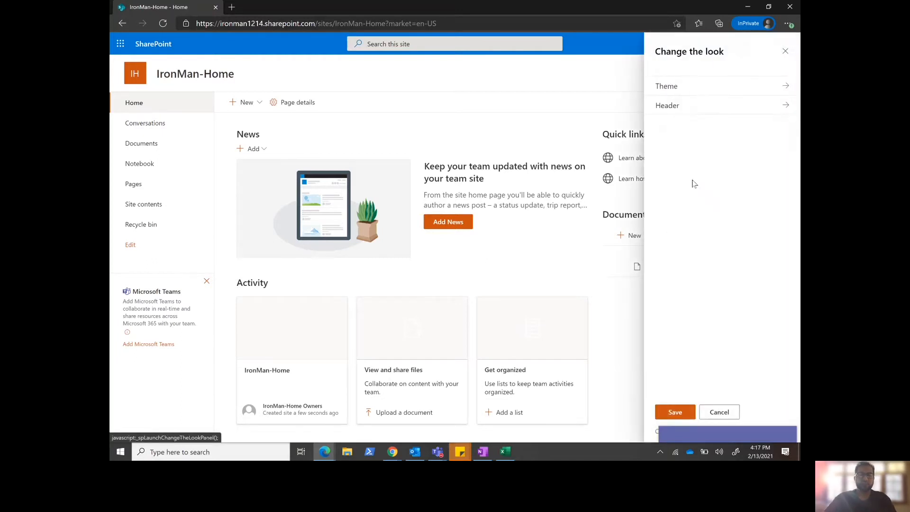
left_click(732, 93)
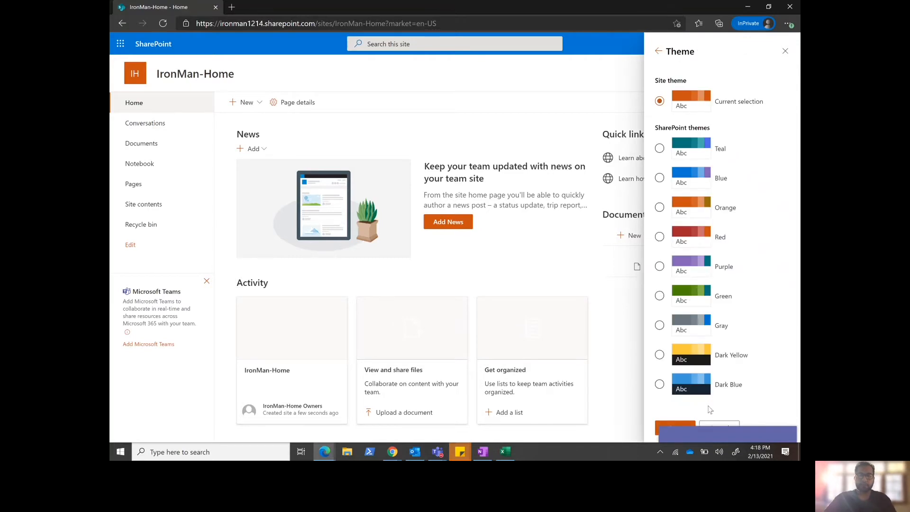
left_click(725, 426)
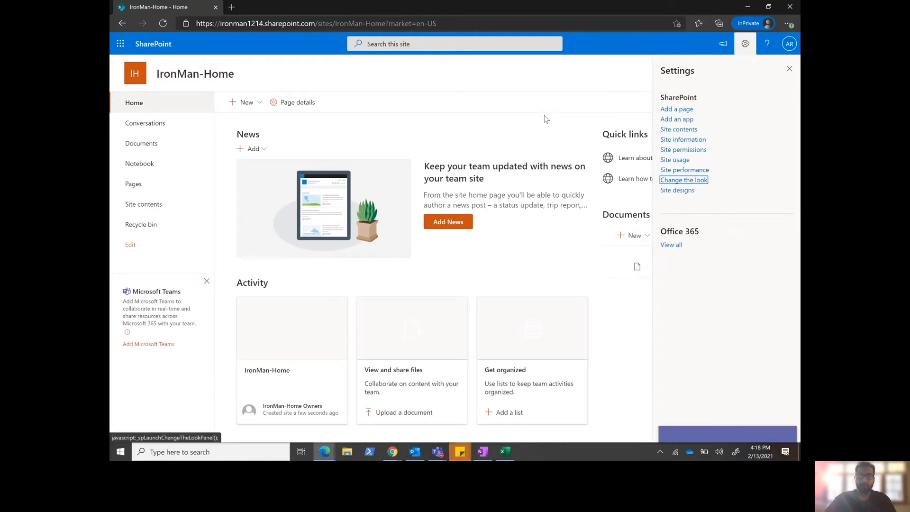
left_click(688, 180)
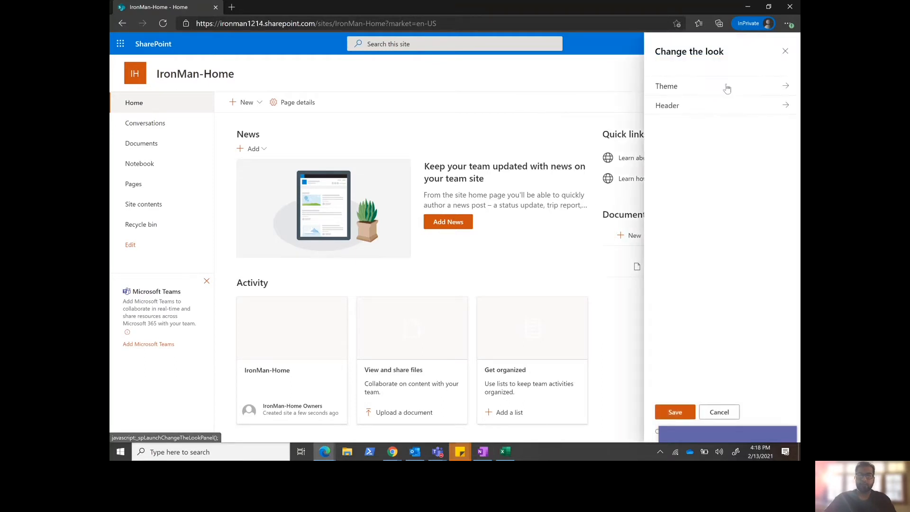
left_click(674, 110)
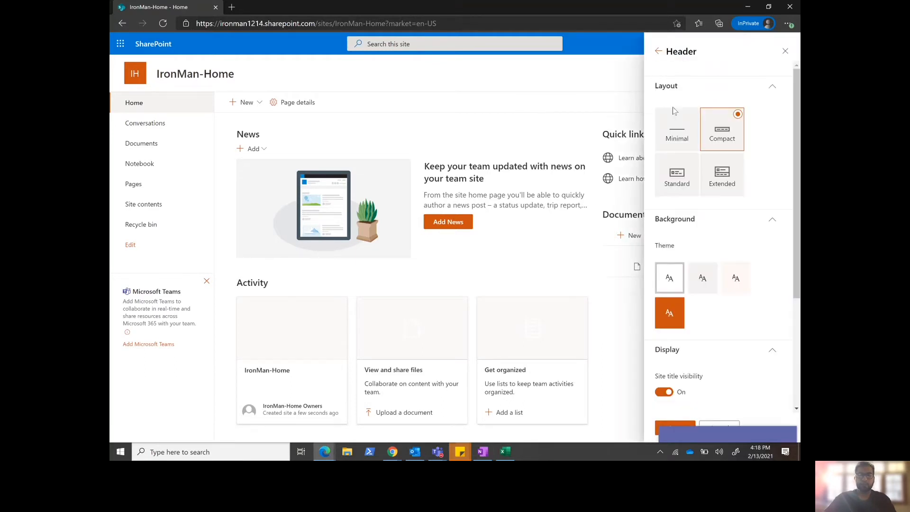
- Try the Minimal, Standard and Extended header layouts, then return to Compact
left_click(677, 144)
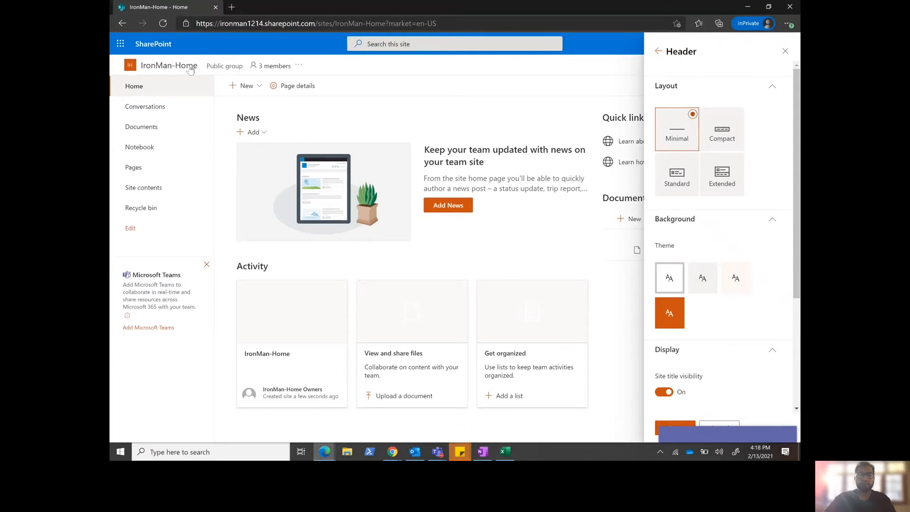
mouse_move(184, 70)
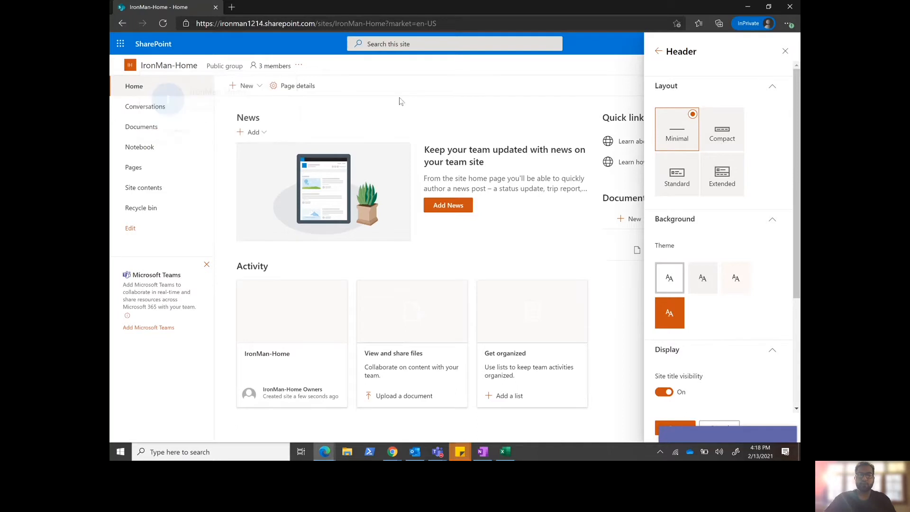
left_click(684, 177)
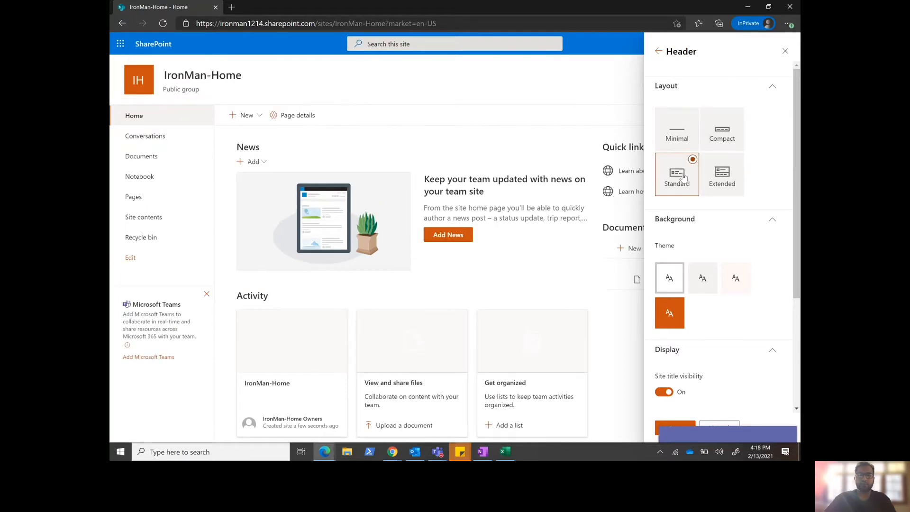
left_click(725, 180)
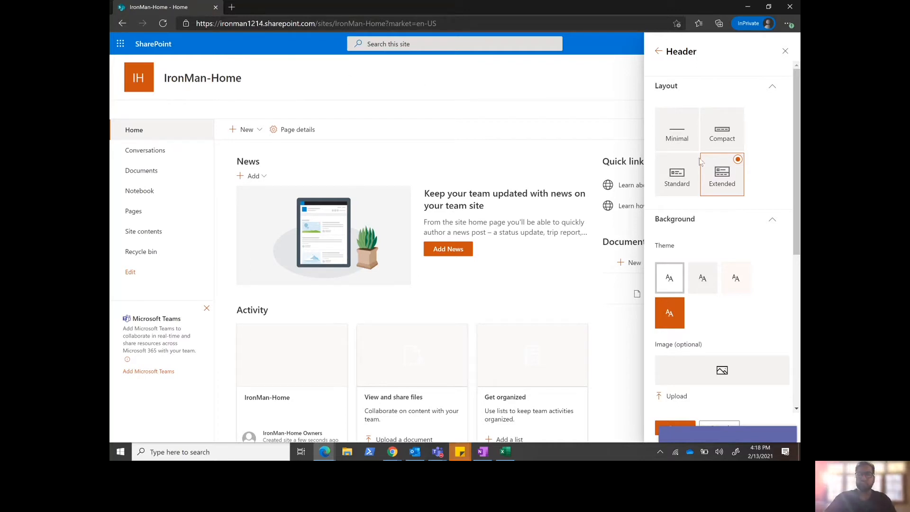
left_click(731, 141)
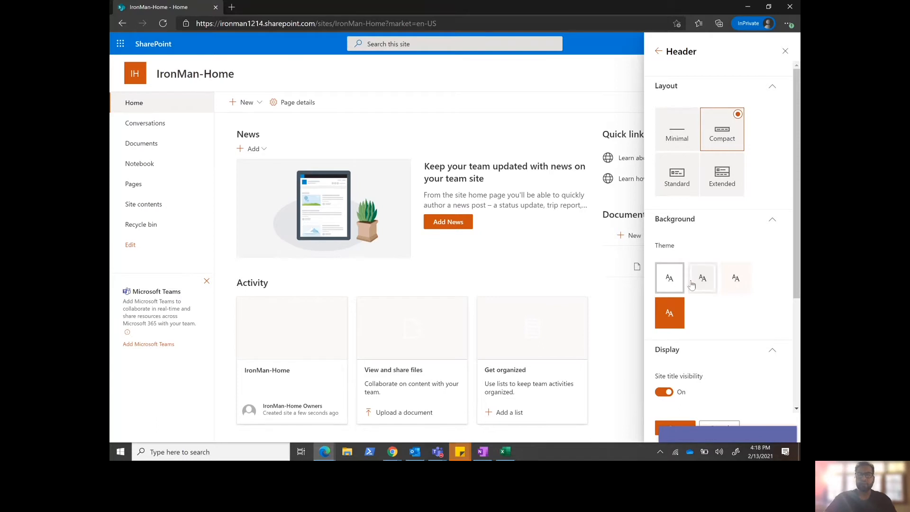
- Try an orange header background, then set it back to white
scroll(715, 321, "down", 1)
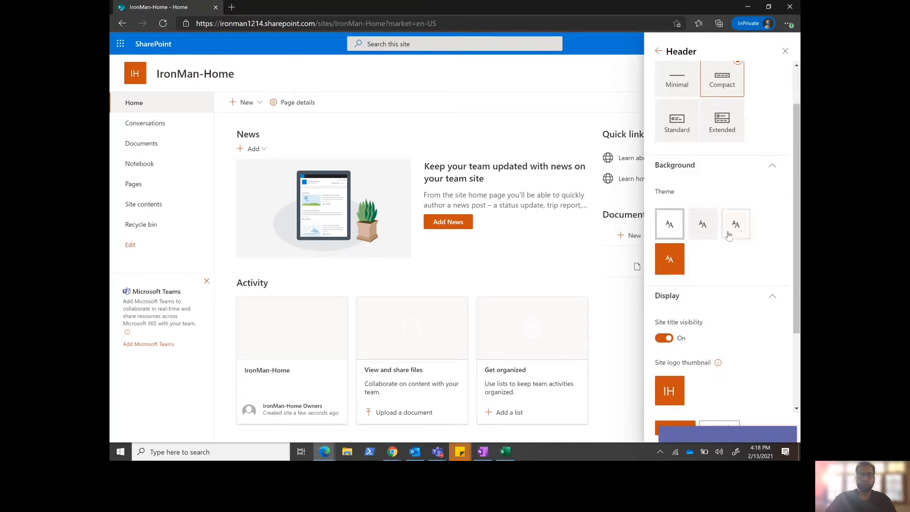
left_click(670, 259)
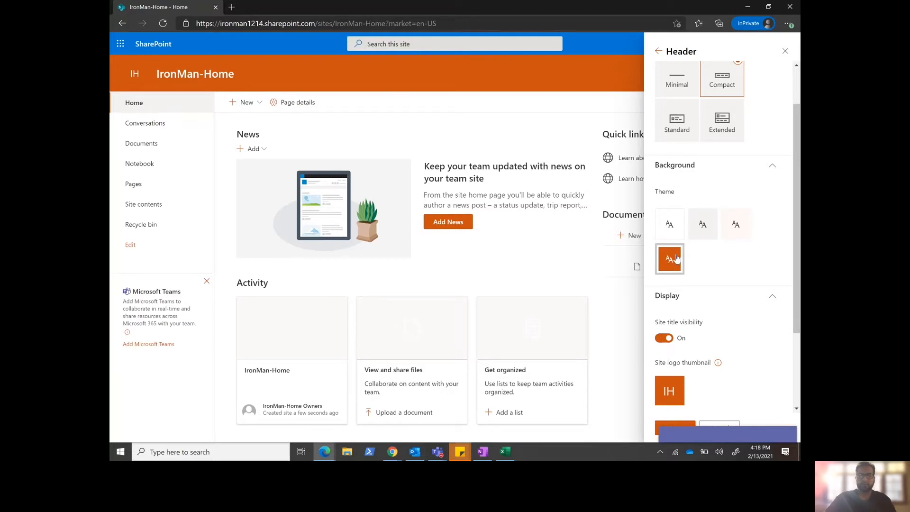
left_click(674, 234)
scroll(733, 289, "down", 2)
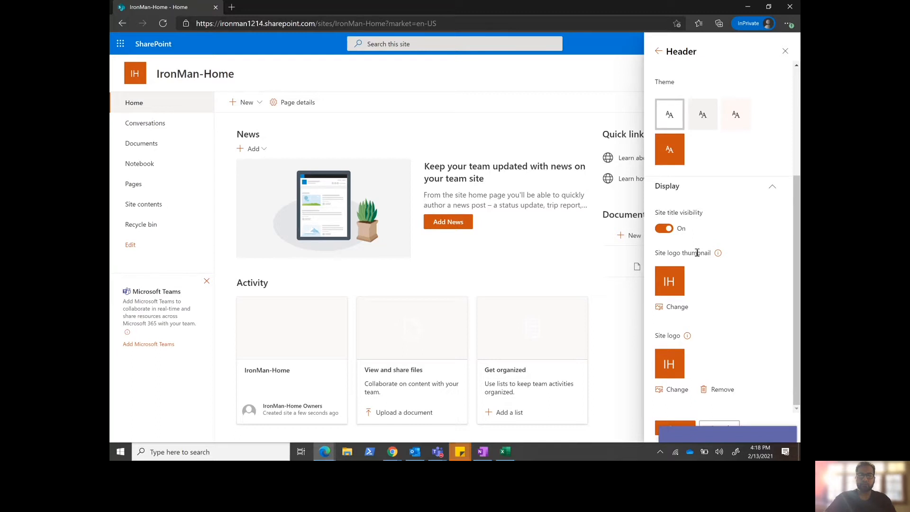
- Set the site logo thumbnail to the Microsoft Certified Trainer badge from Pictures
left_click(678, 308)
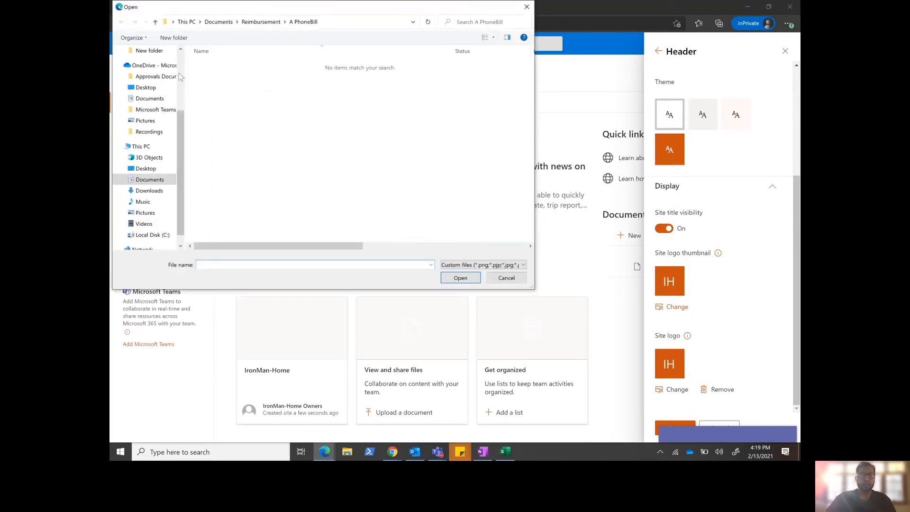
left_click(161, 120)
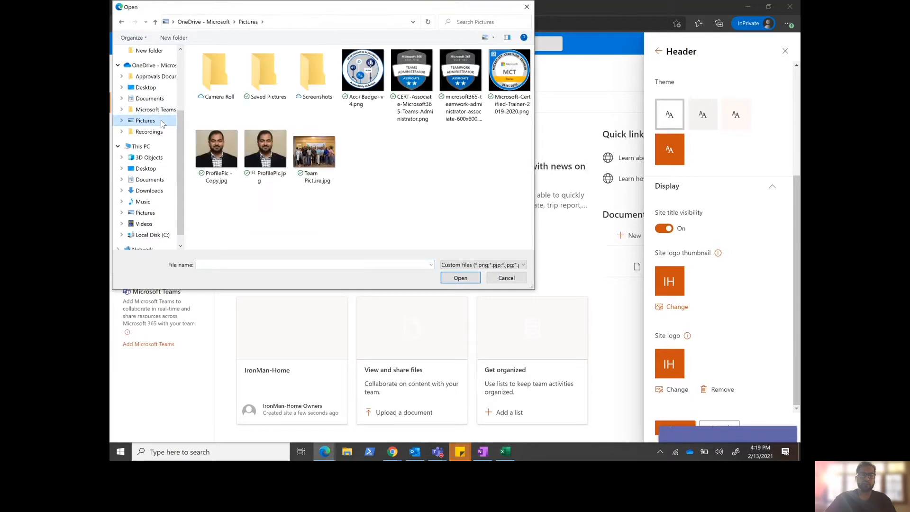
left_click(509, 73)
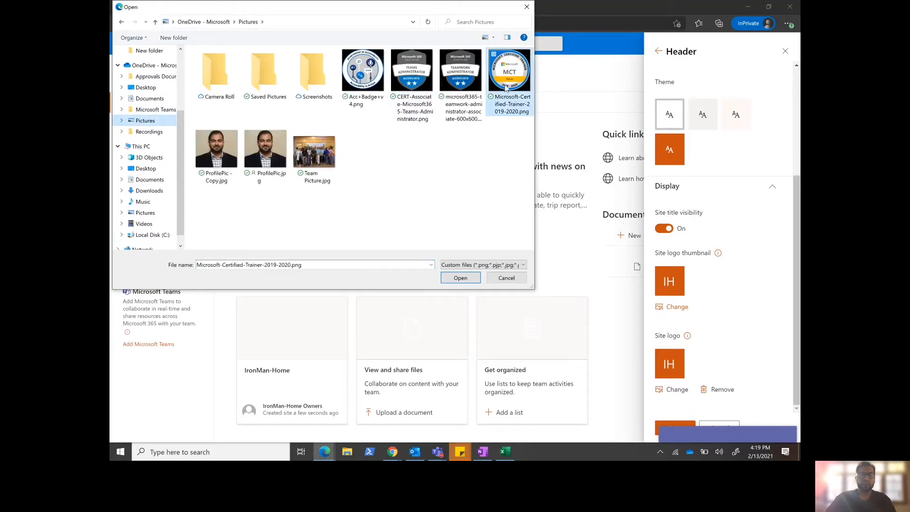
left_click(470, 279)
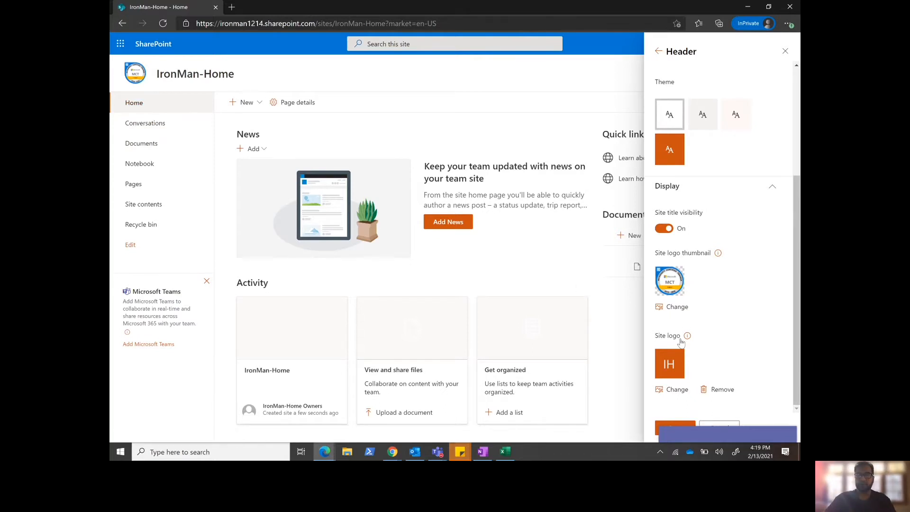
- Set the site logo to the same Microsoft Certified Trainer badge image
left_click(673, 389)
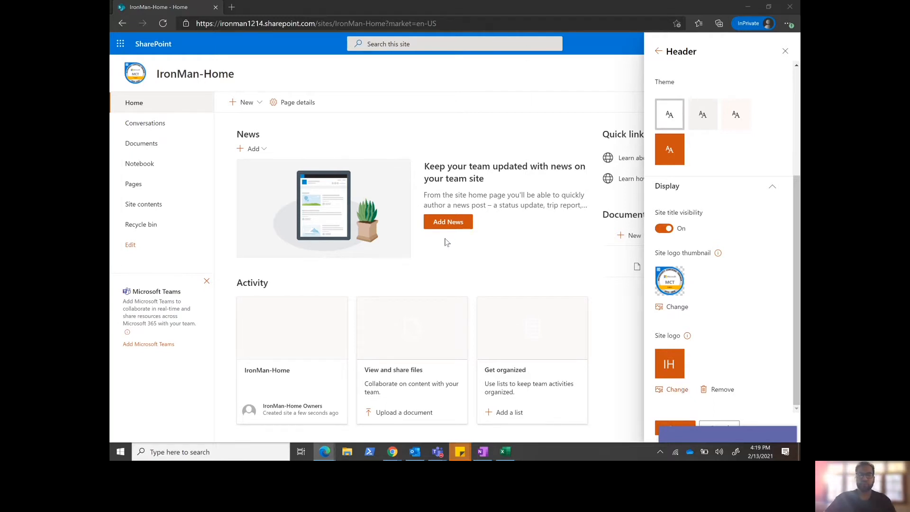
left_click(502, 81)
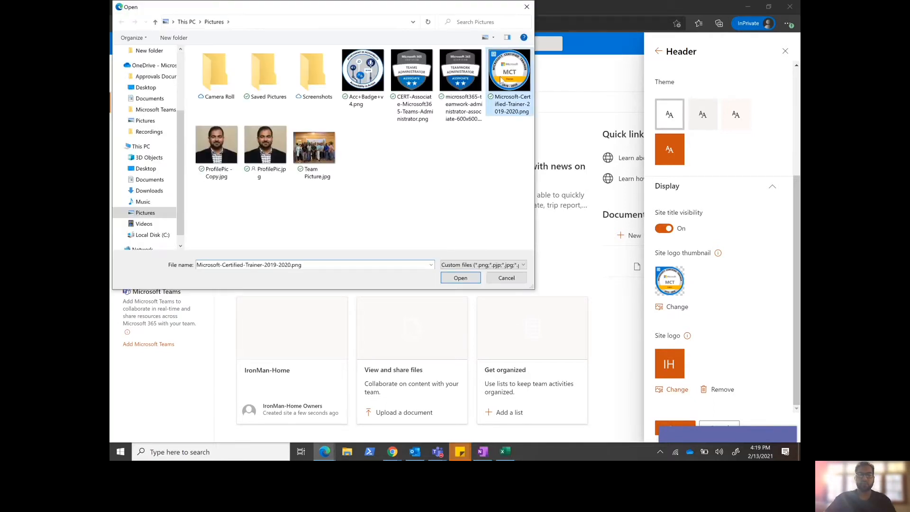
left_click(464, 279)
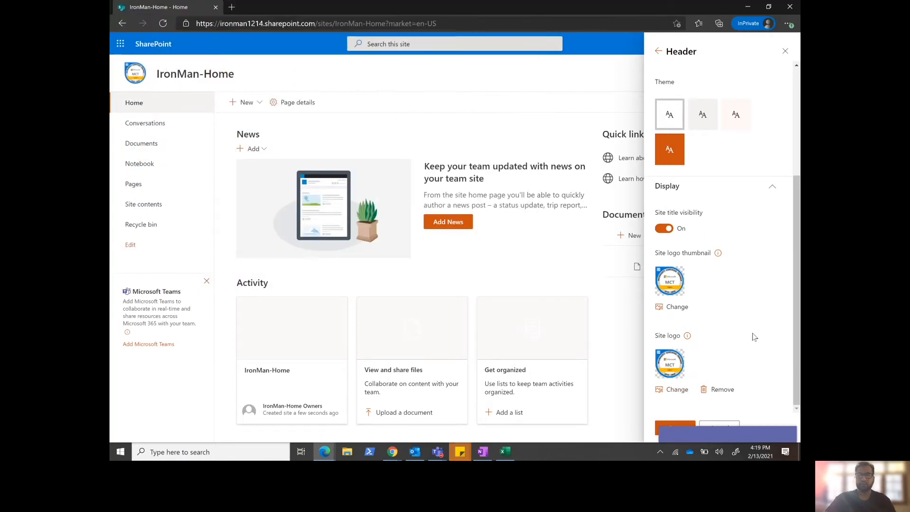
- Toggle the IronMan-Home site title off and back on, leaving it visible
left_click(665, 230)
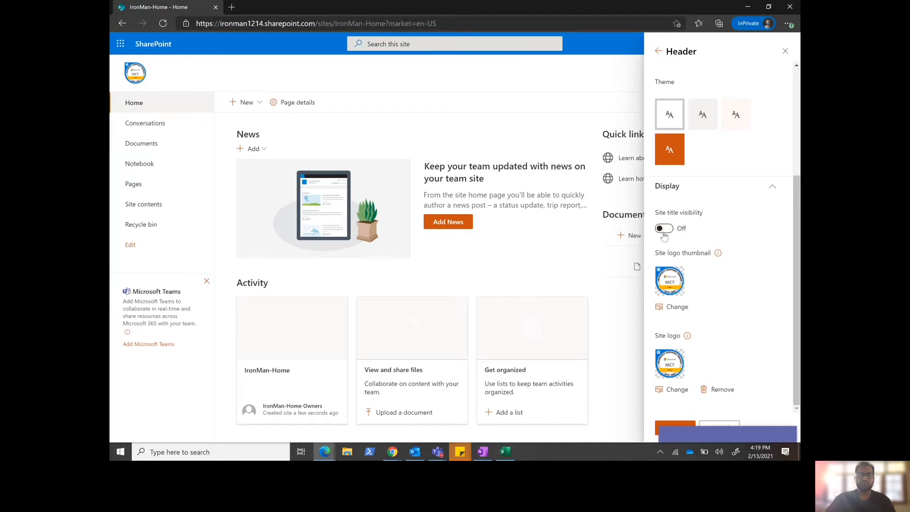
left_click(665, 230)
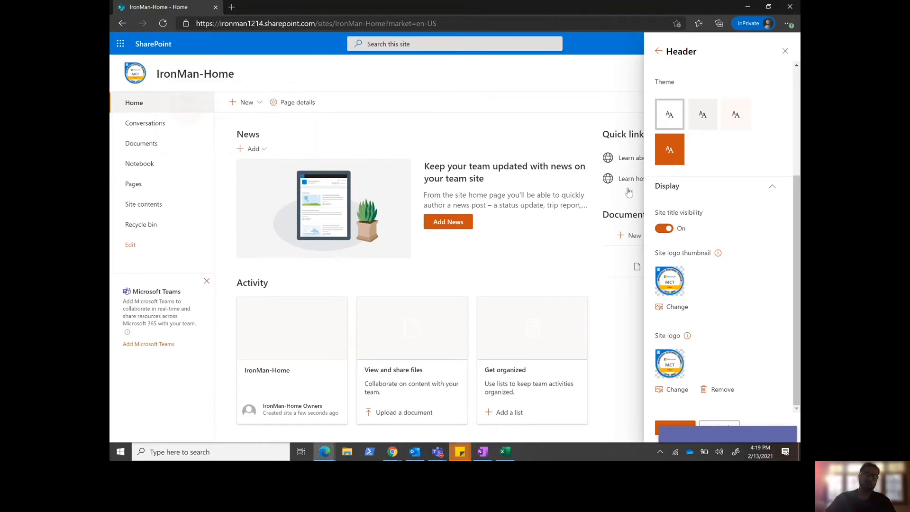
left_click(666, 229)
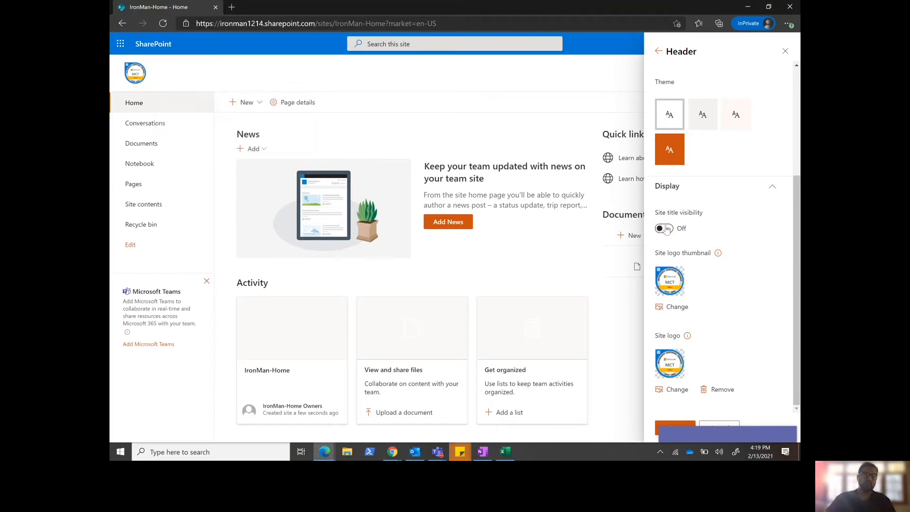
left_click(666, 229)
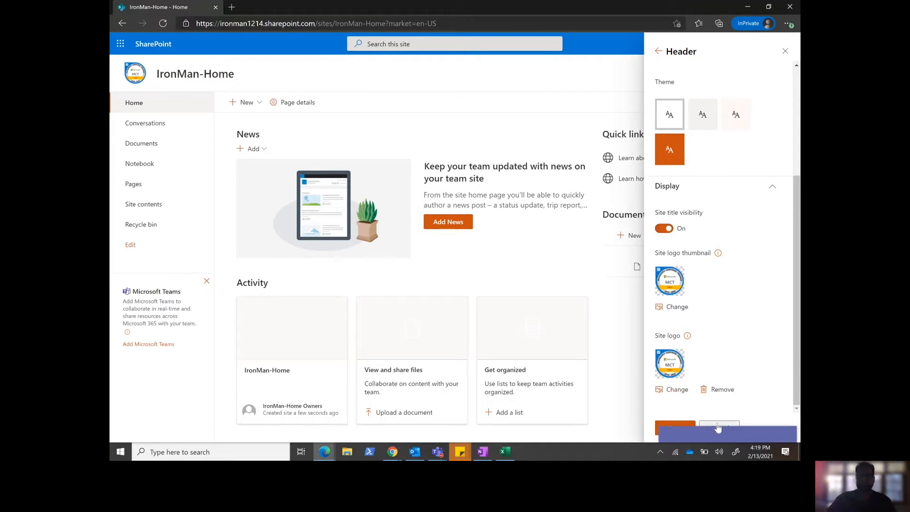
- Save the header, then create a new Word document in the IronMan-Home Documents library
left_click(678, 427)
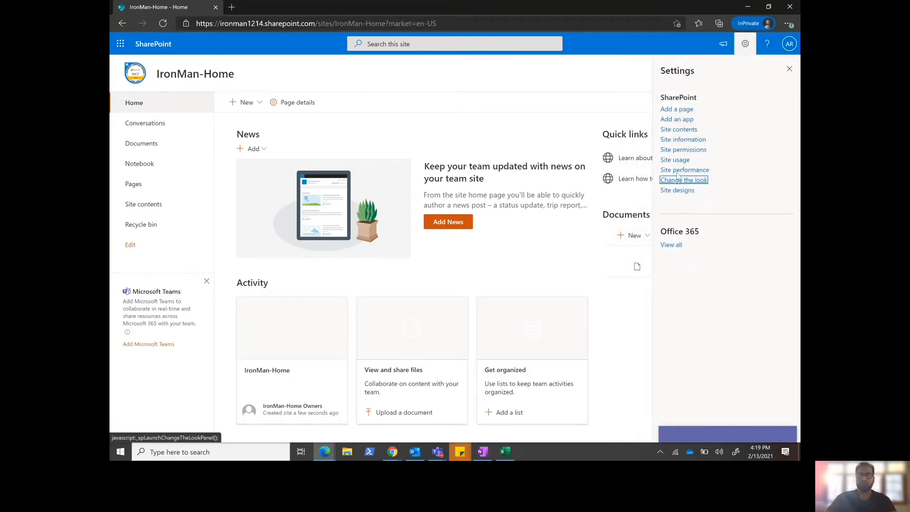
left_click(679, 130)
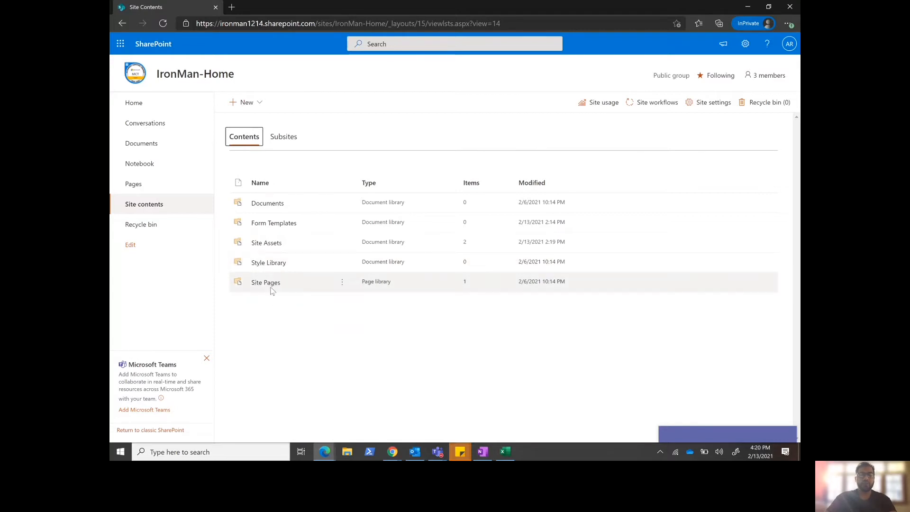
left_click(262, 204)
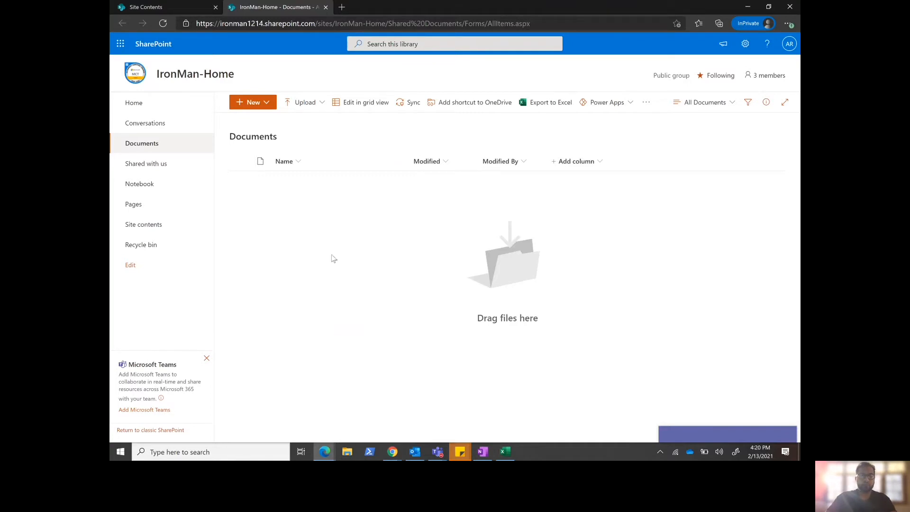
left_click(253, 102)
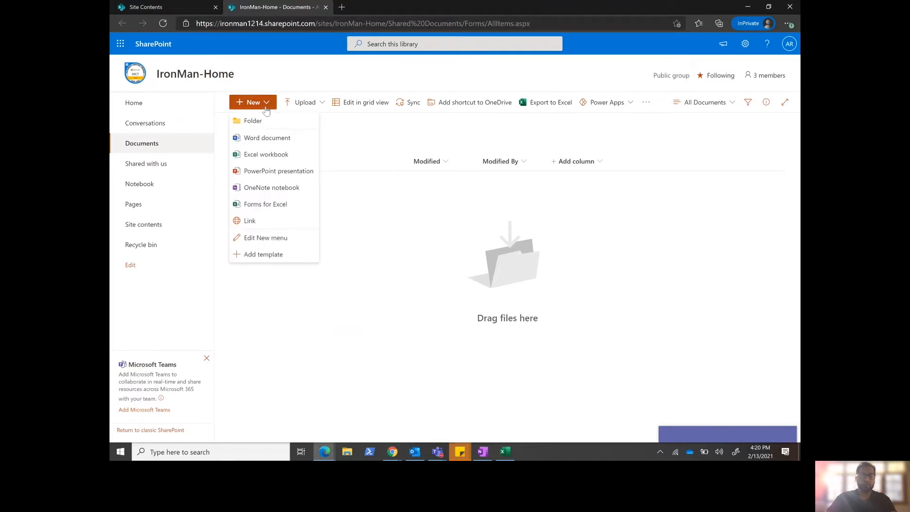
left_click(264, 137)
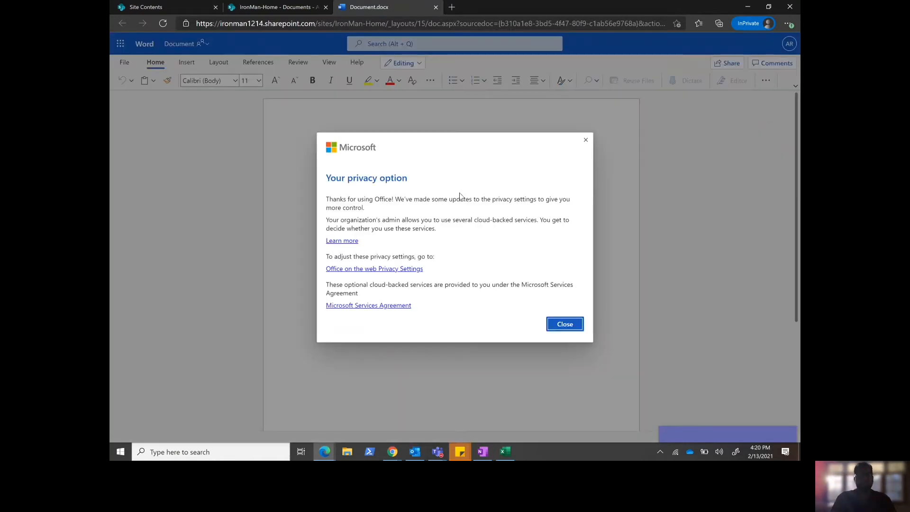
- Type 'Iron Man' in the document, rename it 'IronMan_Trade Secret', and close it
left_click(578, 324)
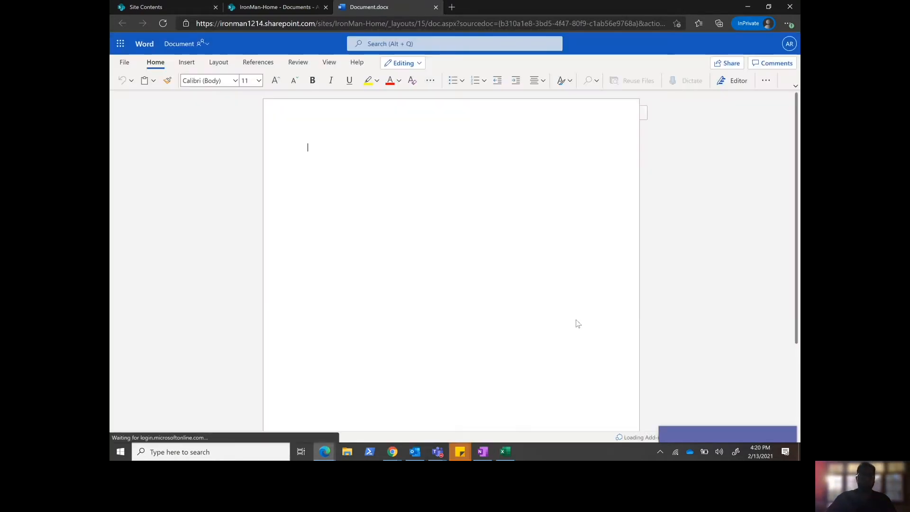
type("Iron Man")
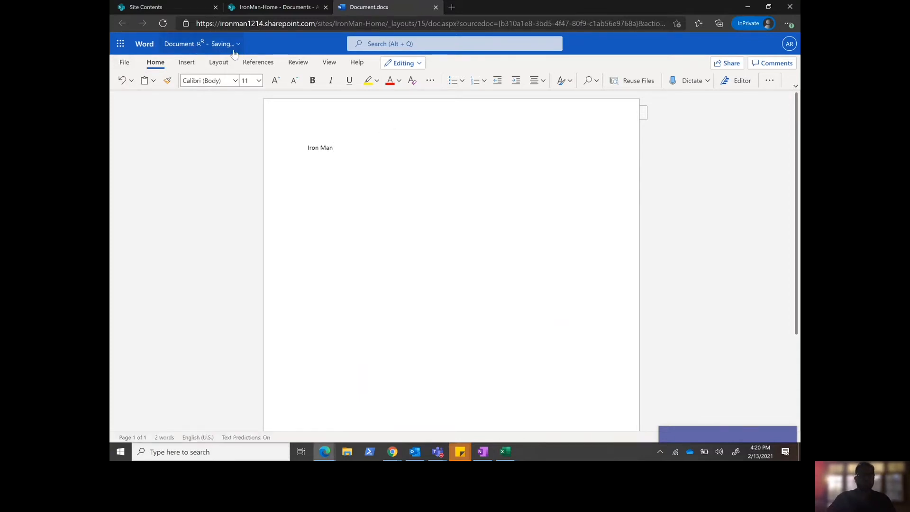
left_click(186, 45)
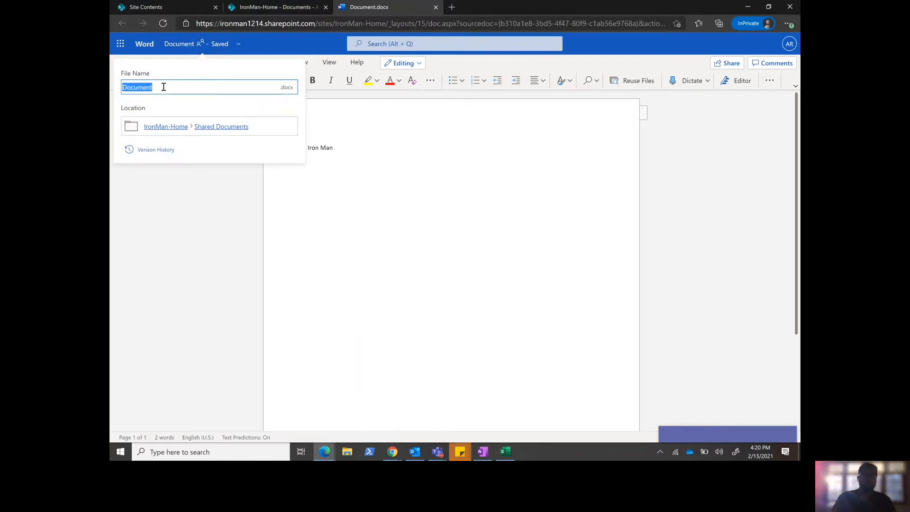
type("IronM")
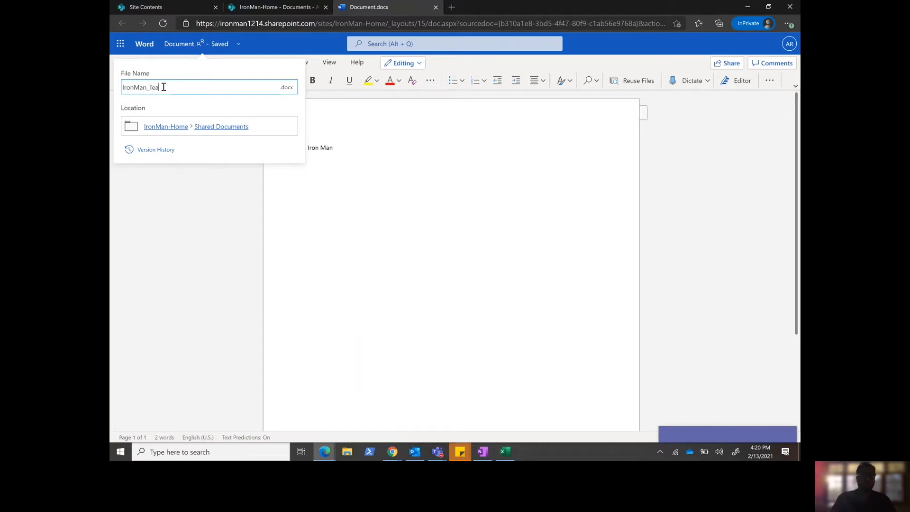
type("an_Trade Secret")
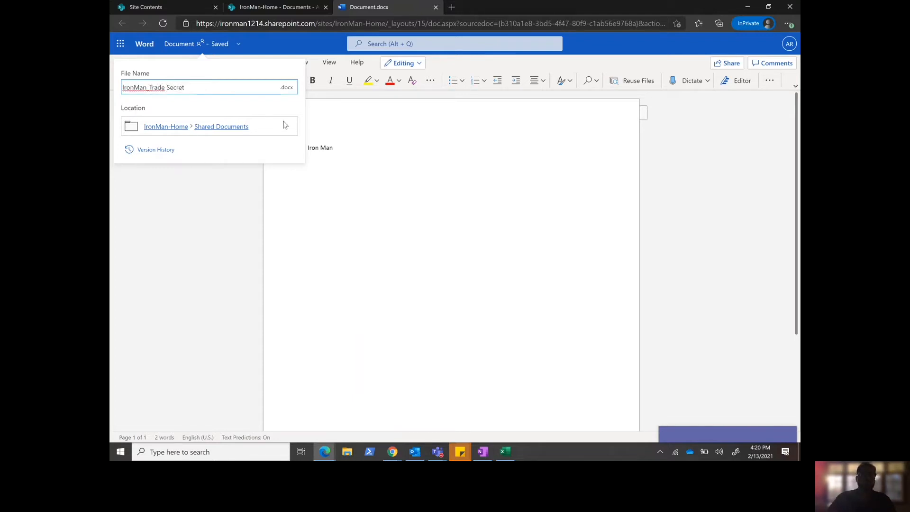
left_click(212, 195)
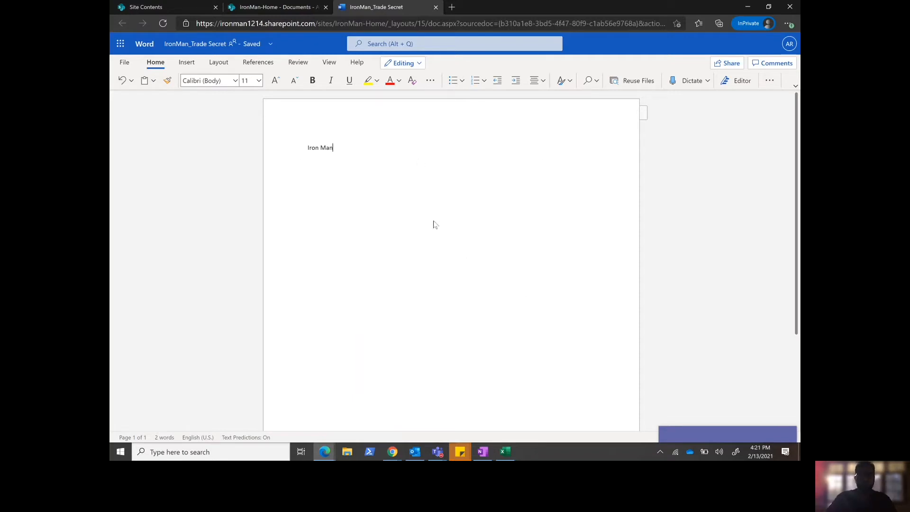
left_click(436, 7)
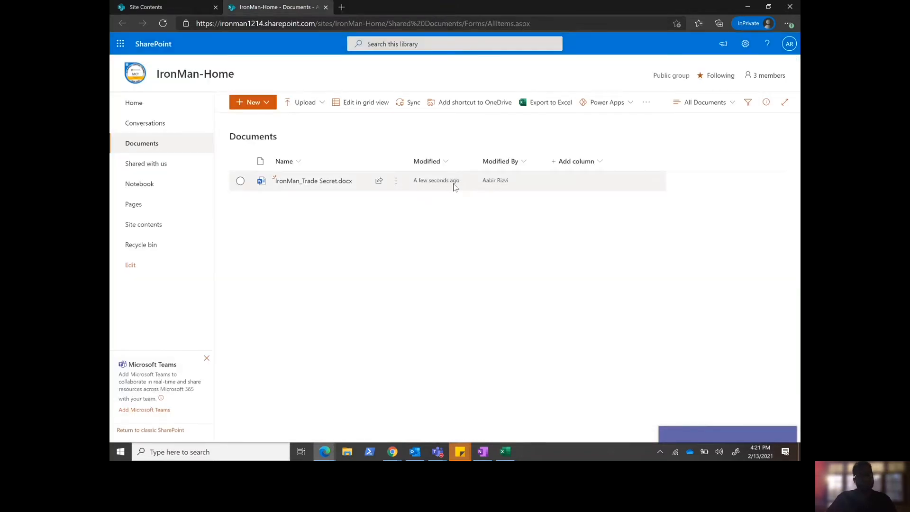
- Glance at the Upload options, then choose Alert me from the library's overflow menu
mouse_move(291, 187)
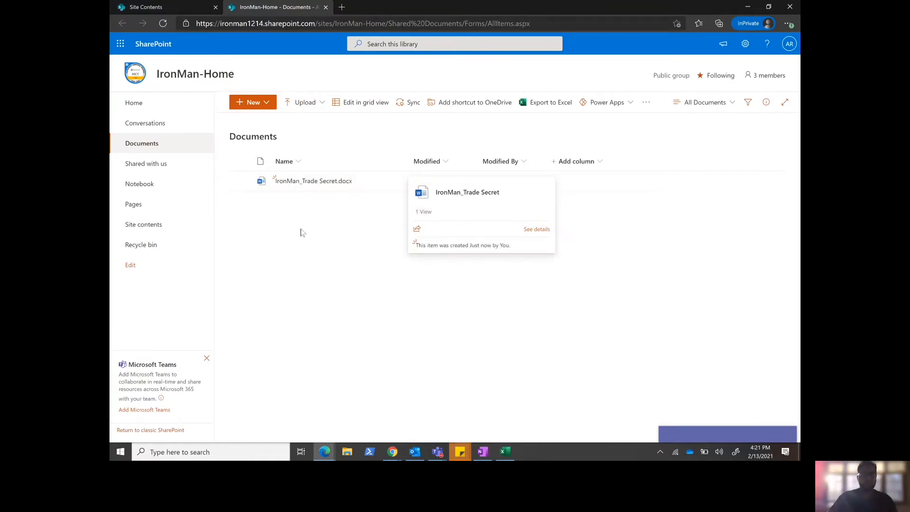
left_click(318, 103)
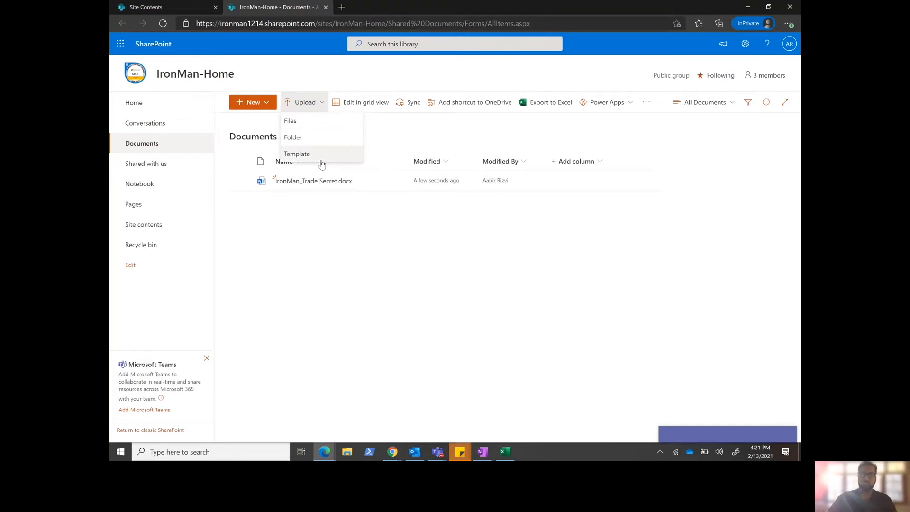
left_click(336, 261)
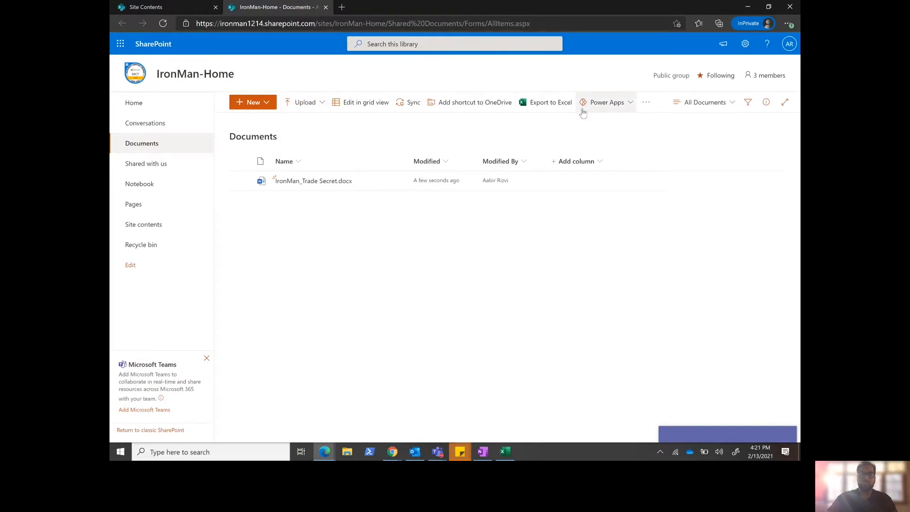
left_click(652, 105)
mouse_move(666, 122)
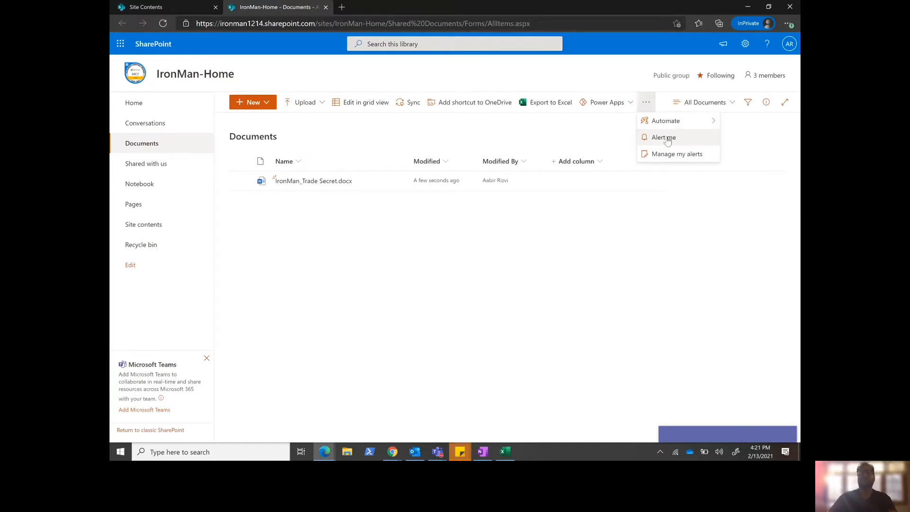
left_click(665, 140)
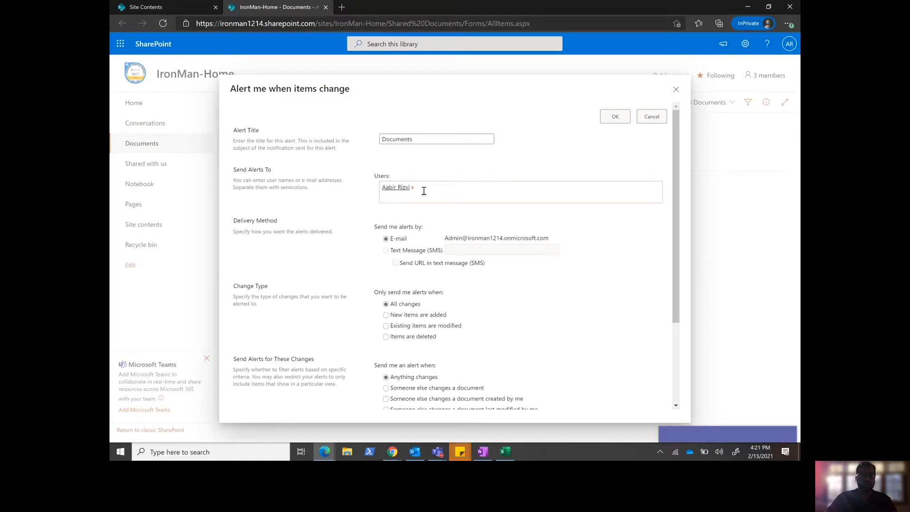
- Confirm an alert sent immediately whenever someone else changes a document in Documents
scroll(420, 204, "down", 1)
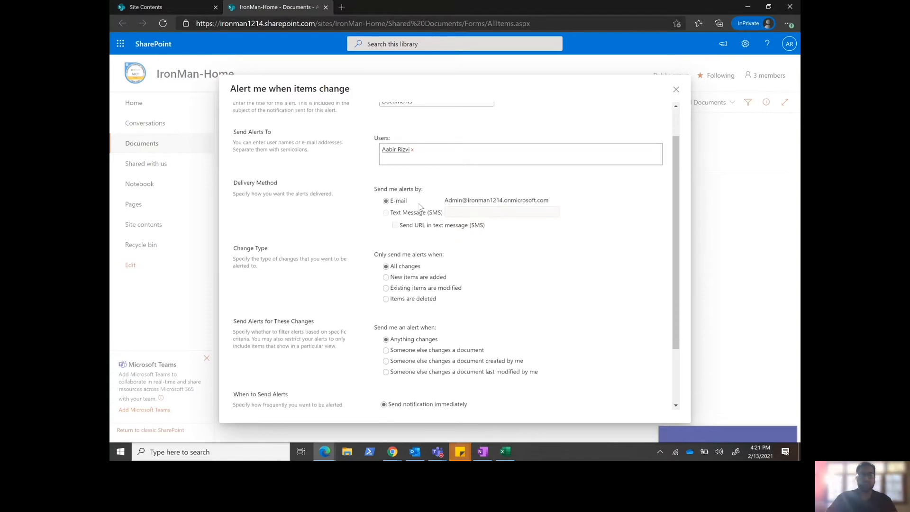
scroll(414, 211, "down", 1)
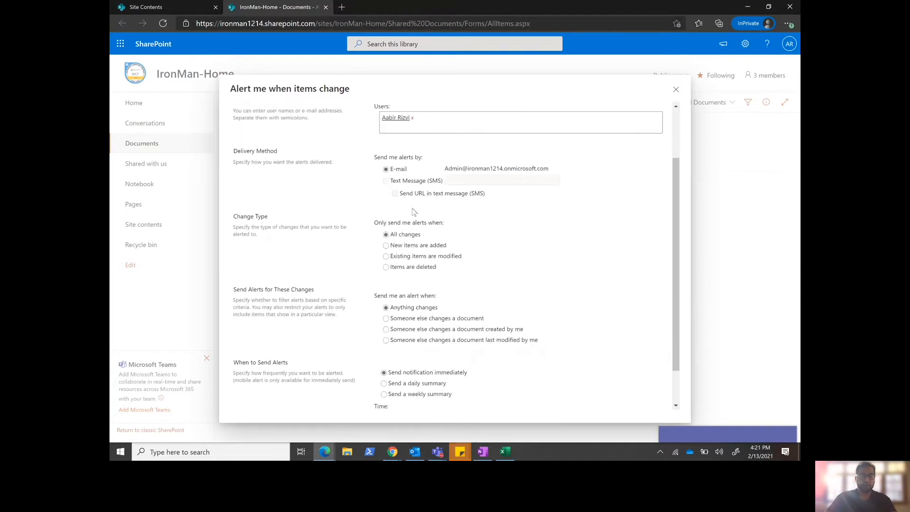
scroll(413, 212, "down", 1)
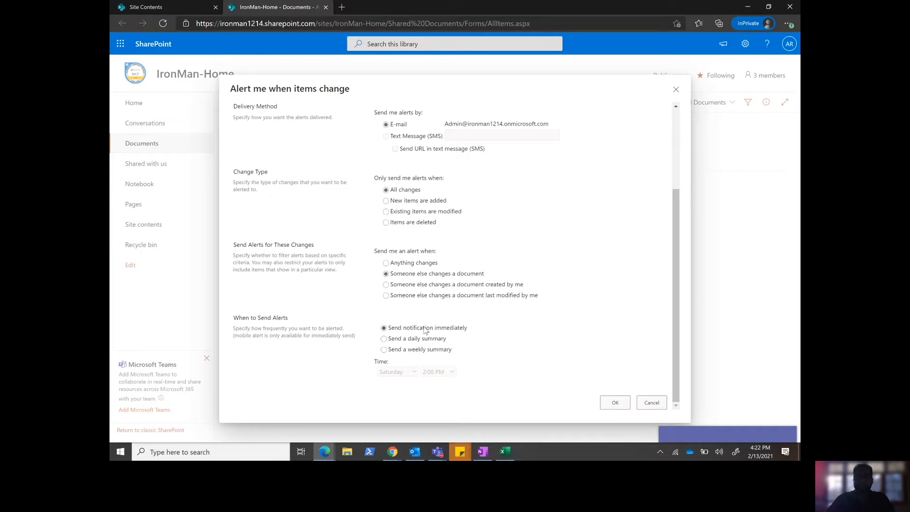
left_click(615, 402)
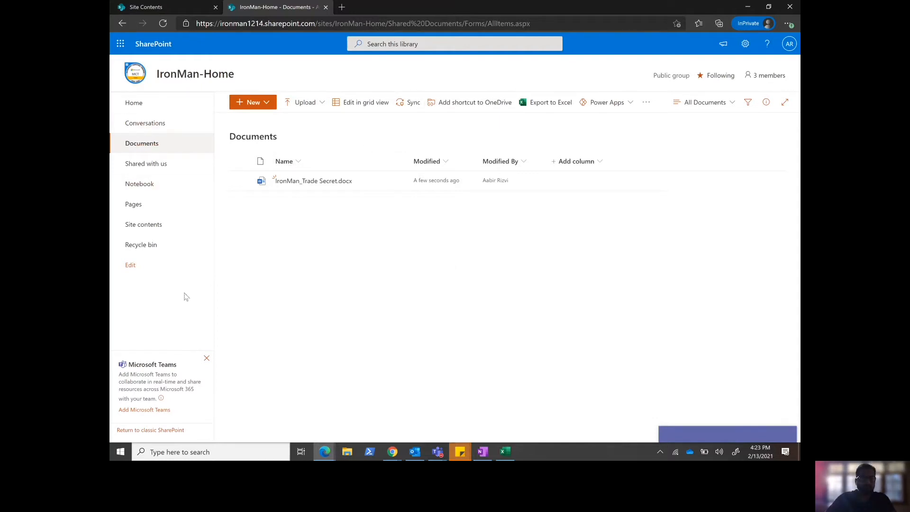
- From Site contents, start a new list and choose to build it From Excel
left_click(148, 225)
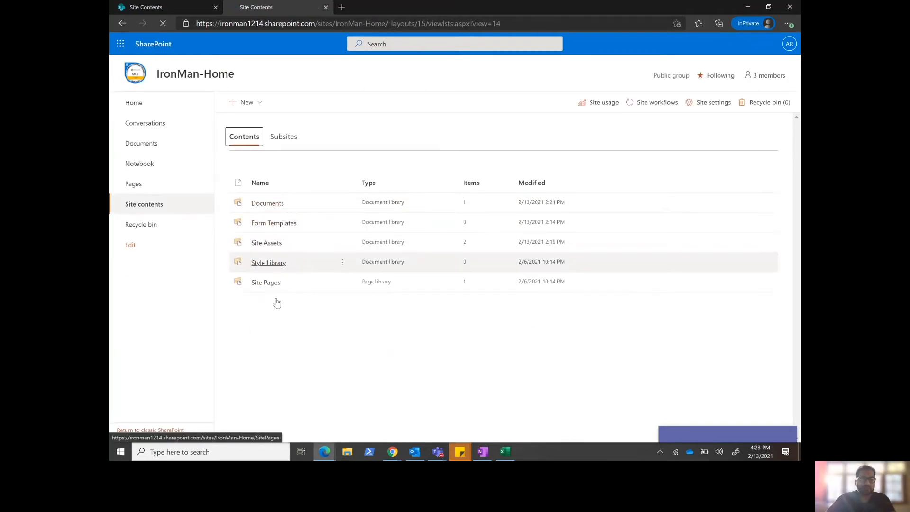
left_click(256, 109)
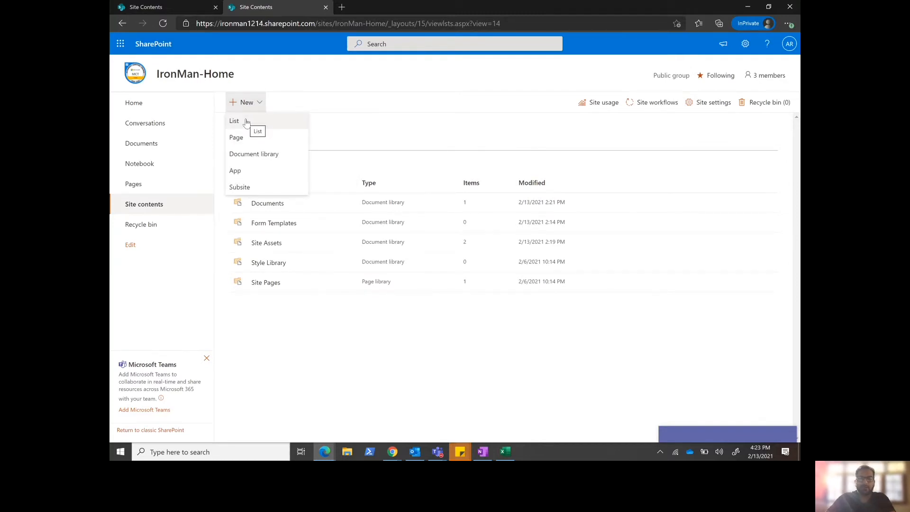
left_click(246, 122)
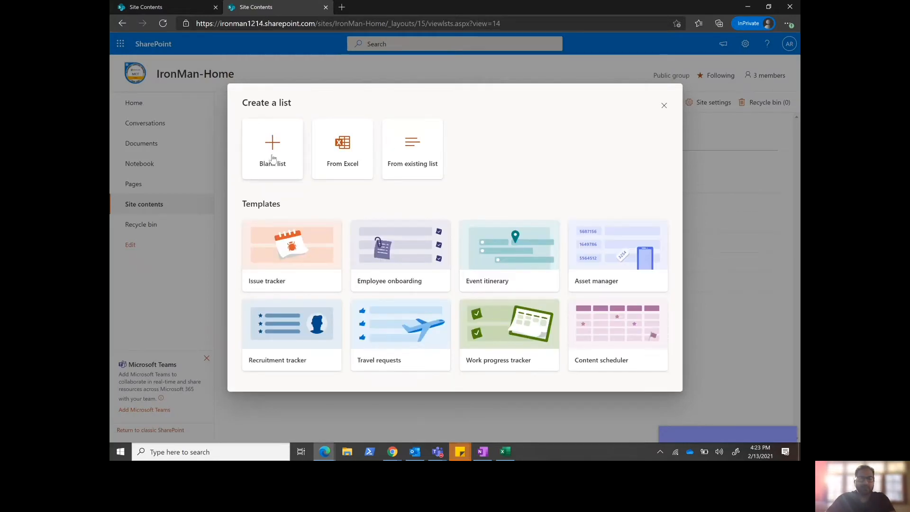
left_click(346, 157)
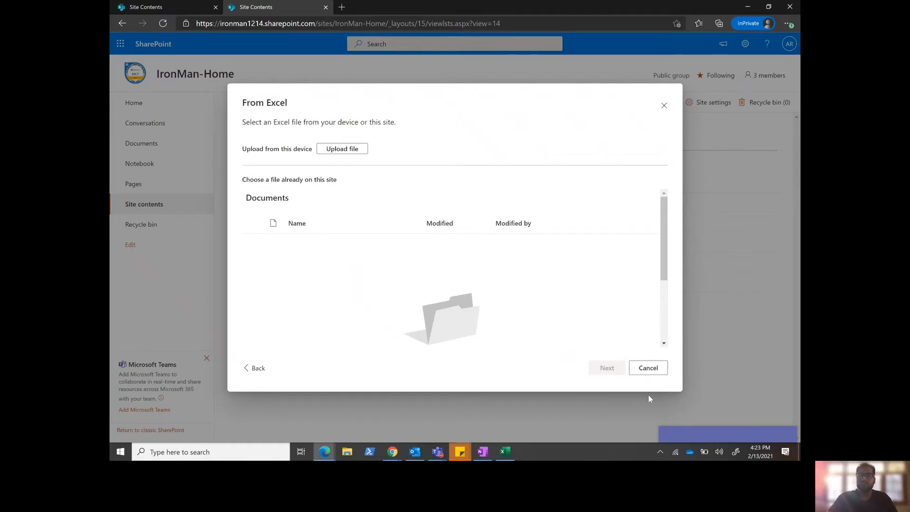
- Cancel the Excel import and preview the Issue tracker list template instead
left_click(648, 369)
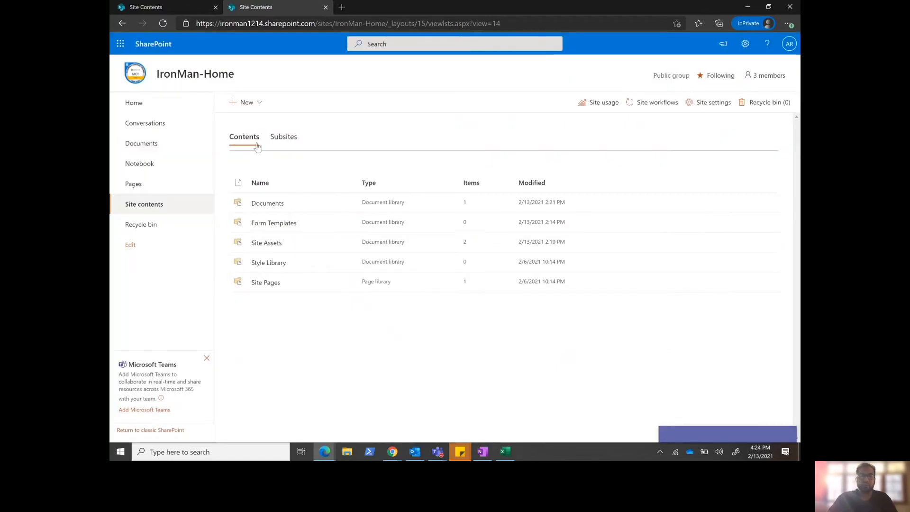
left_click(252, 107)
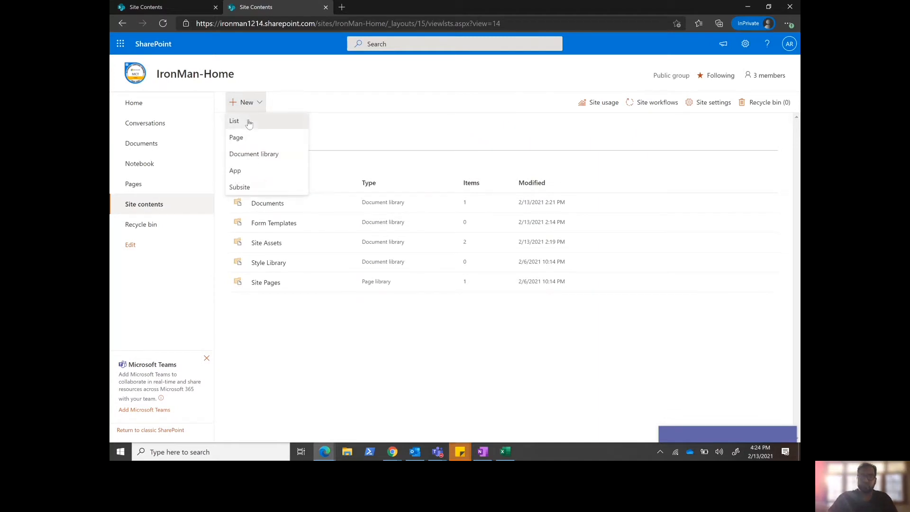
left_click(250, 123)
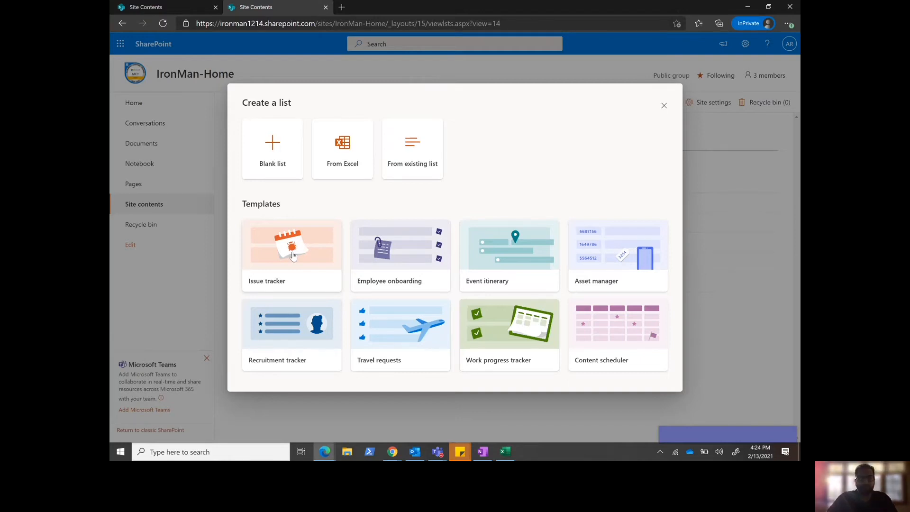
left_click(294, 255)
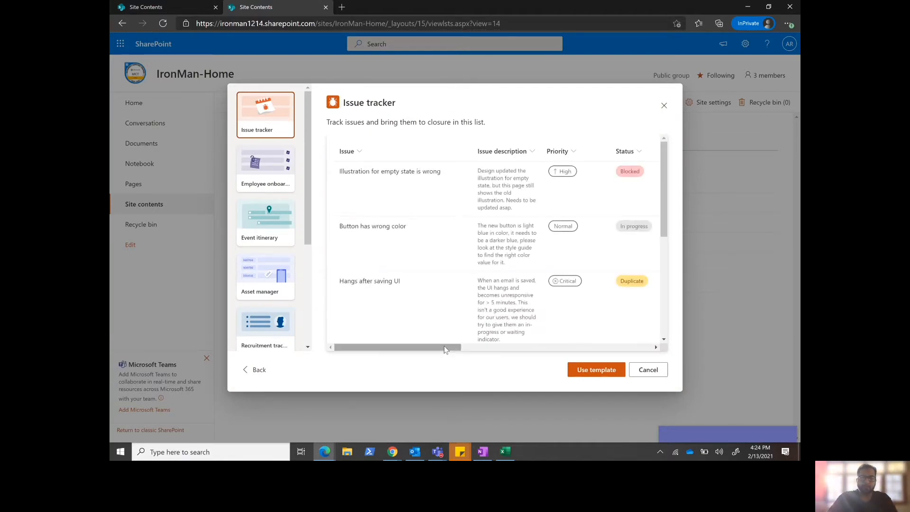
- Compare the Employee onboarding preview, then pick Use template on Issue tracker
left_click_drag(445, 348, 406, 374)
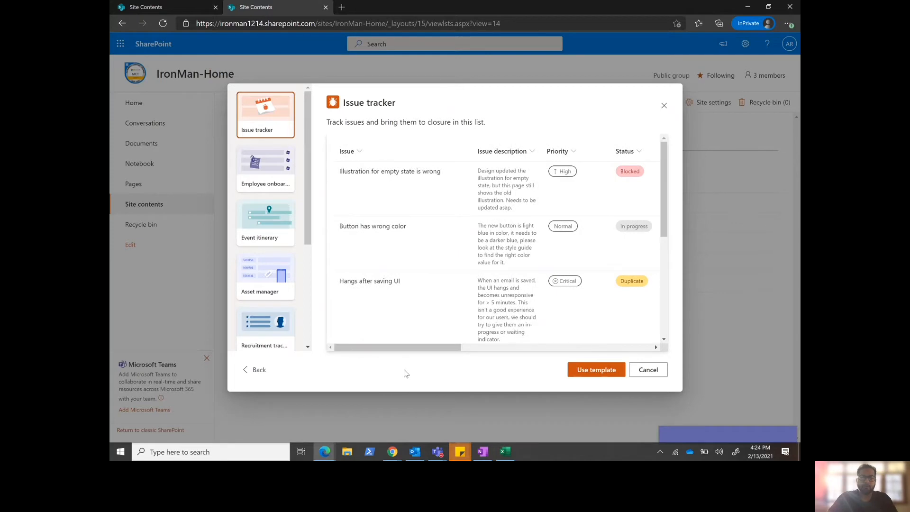
left_click(260, 173)
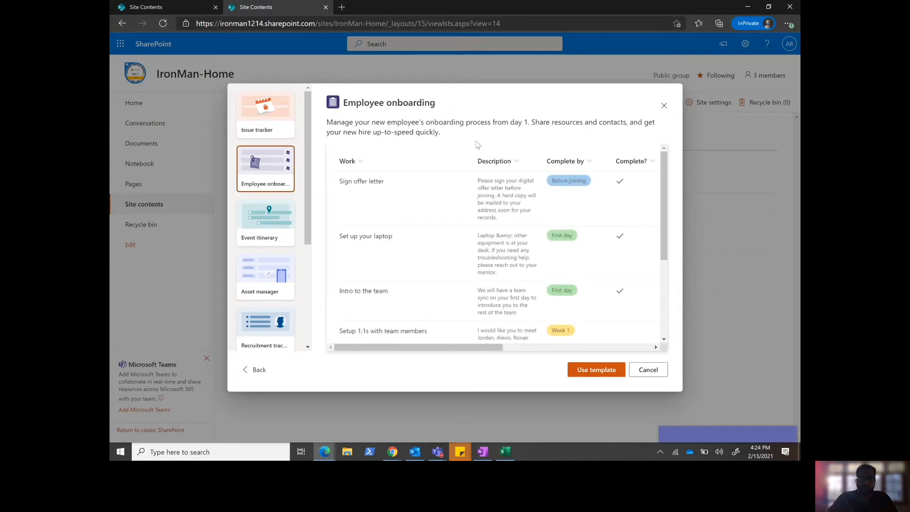
left_click(264, 123)
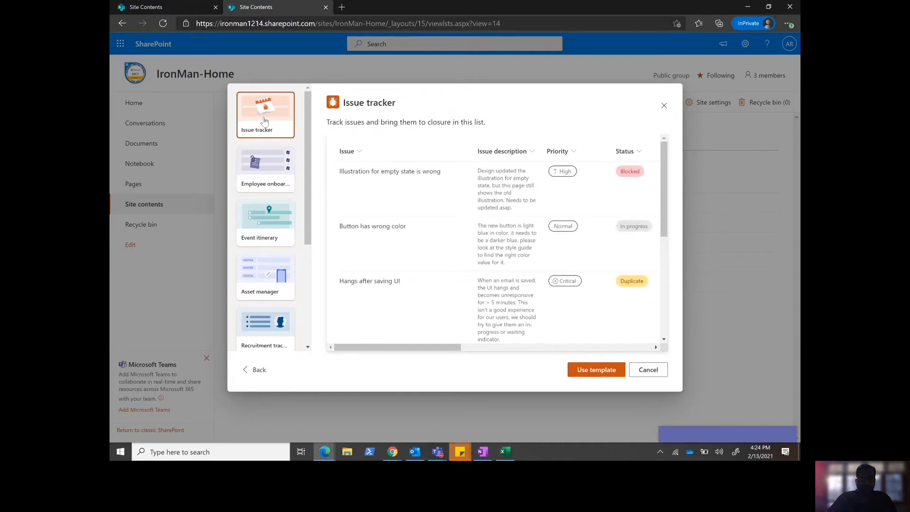
left_click(596, 370)
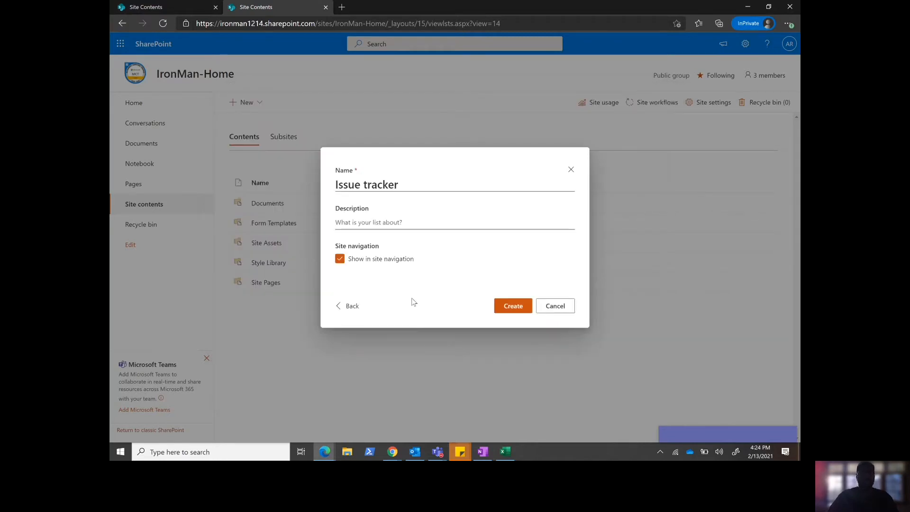
- Name the list 'Issue tracker for IronMan', describe it 'Mobile Application Dev Issues', and create it
left_click(407, 189)
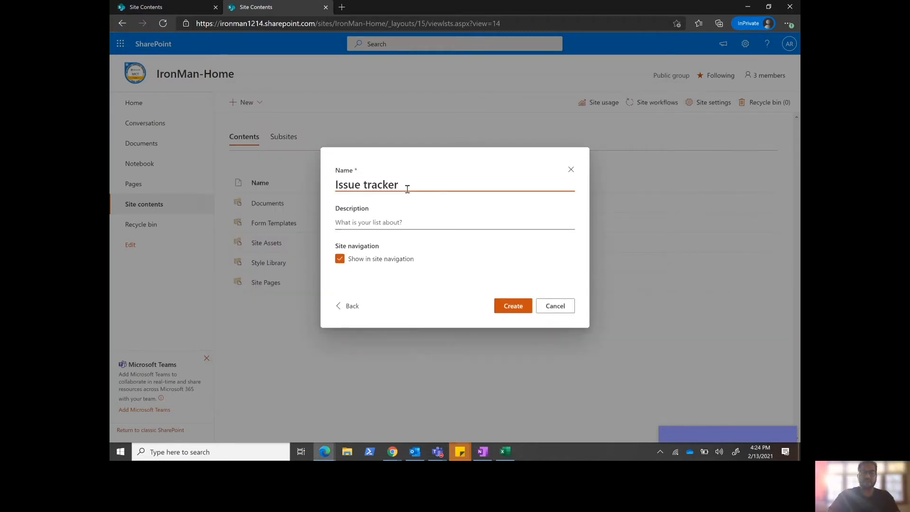
key("Left")
key("Left")
key("Left")
key("Left")
key("Left")
key("Left")
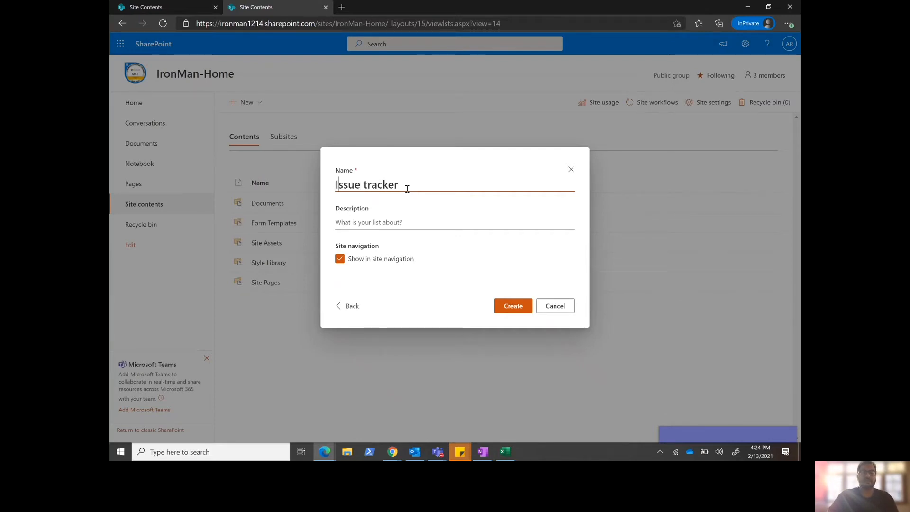
key("Right")
key("Right")
type("for IronMan")
left_click(403, 217)
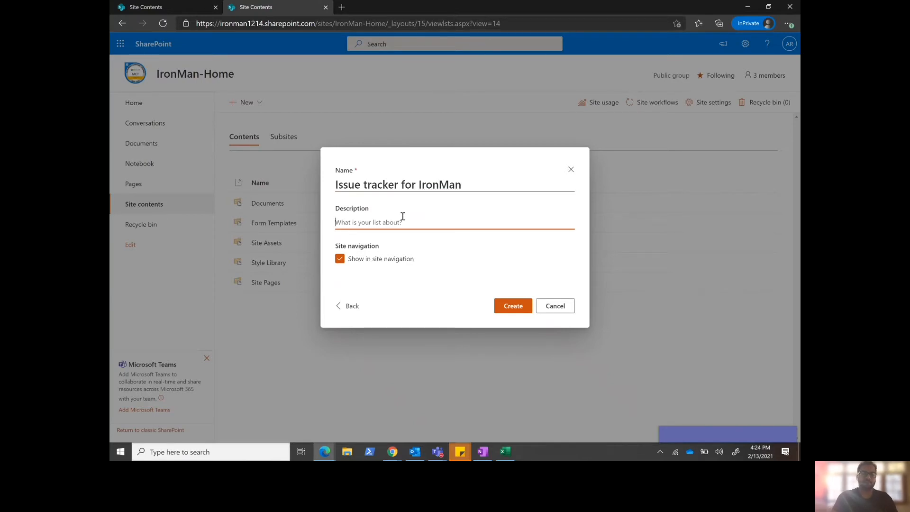
type("Mobile Application Dev Issues")
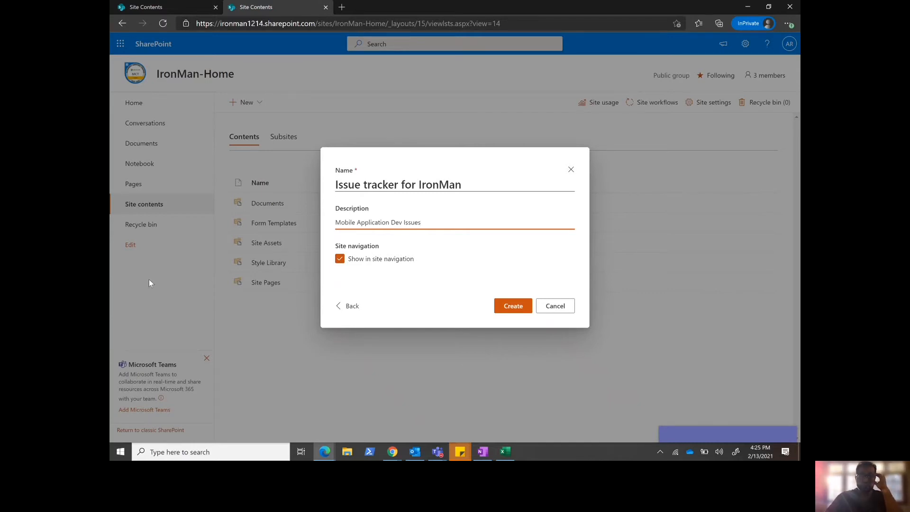
left_click(519, 311)
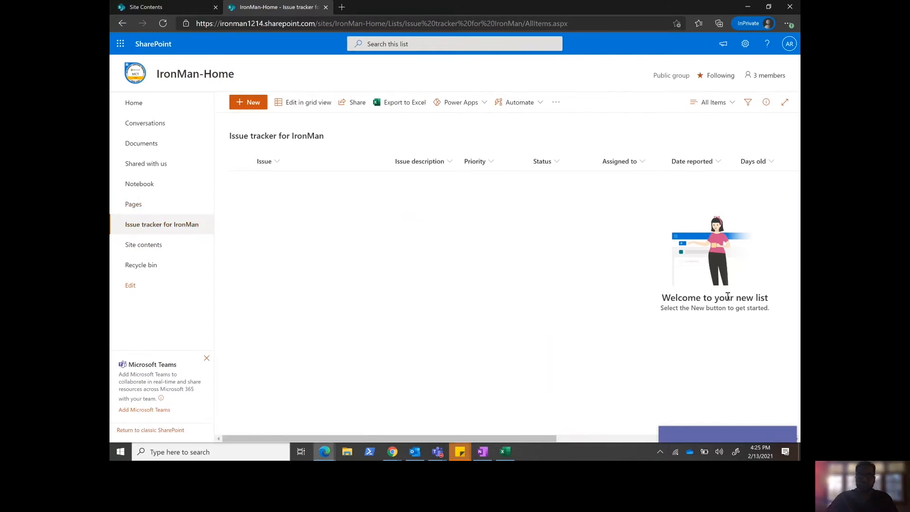
- Start a new issue titled 'Mobile app is crashing on an ipad' and write its description
left_click(252, 106)
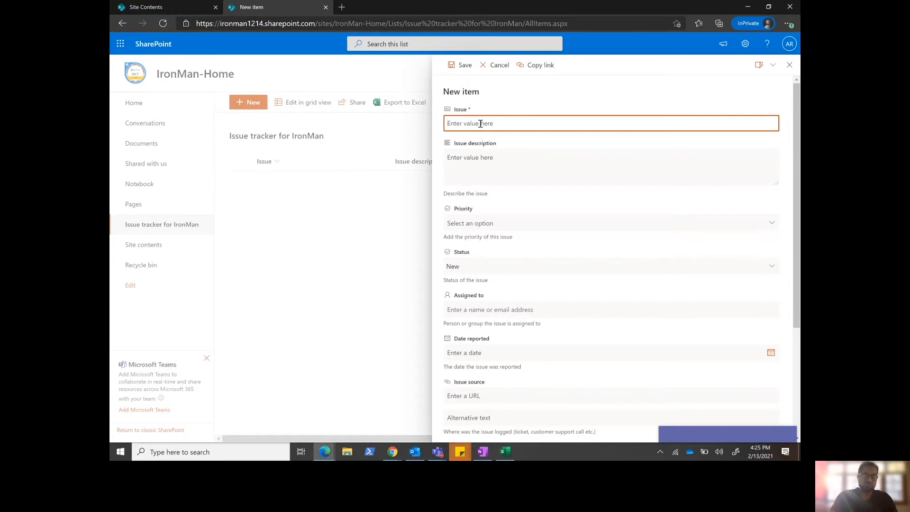
type("Mobile app is not")
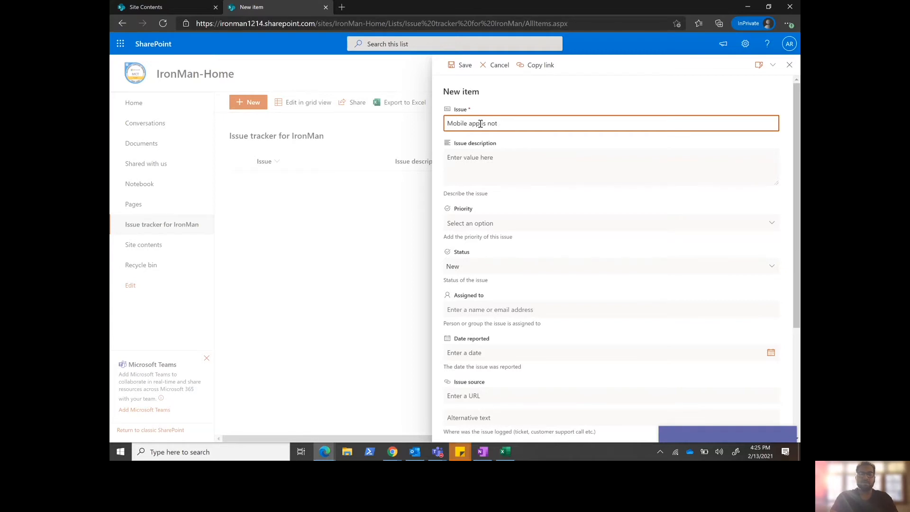
type("crashing on an ipad")
left_click(504, 157)
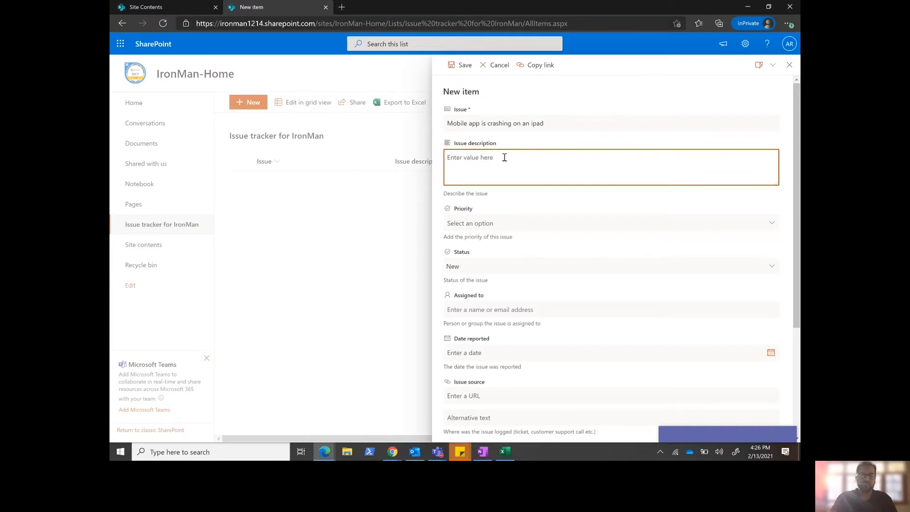
type("Providing mor")
key("BackSpace")
key("BackSpace")
key("BackSpace")
key("BackSpace")
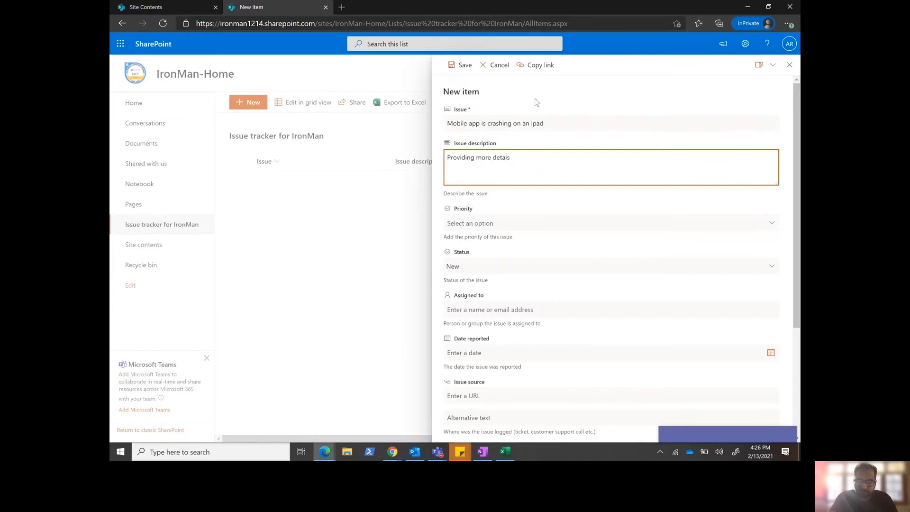
type("ls and")
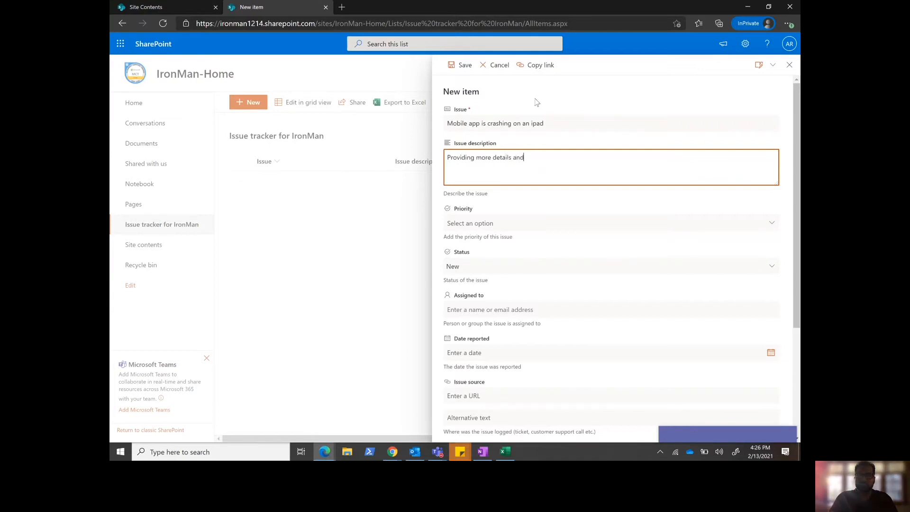
type(" see a")
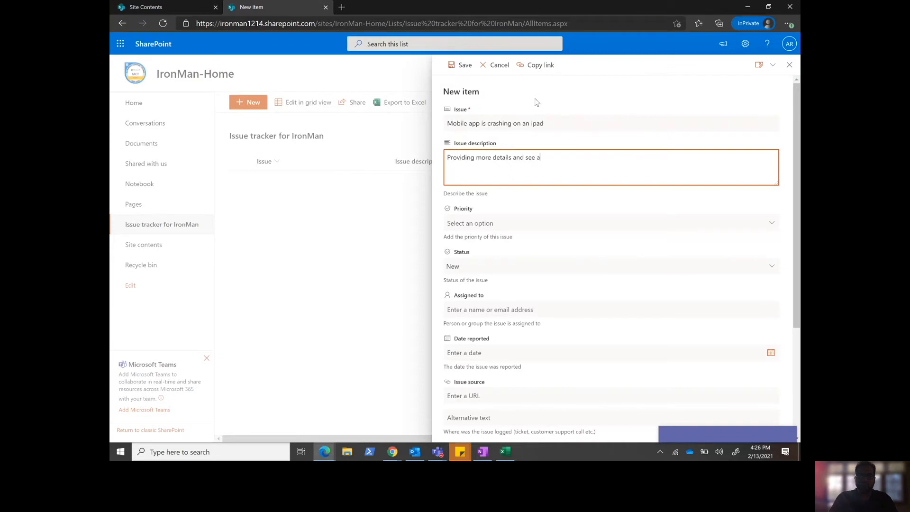
type("tta")
type("ched url below and pictures.")
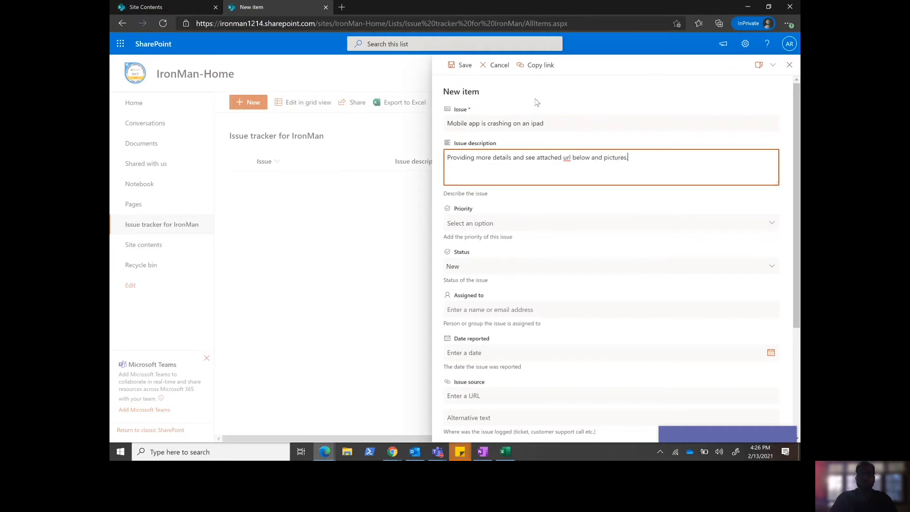
- Set priority to Critical, assign a team member, set date reported to 2/12/2021, and save
left_click(503, 222)
left_click(493, 254)
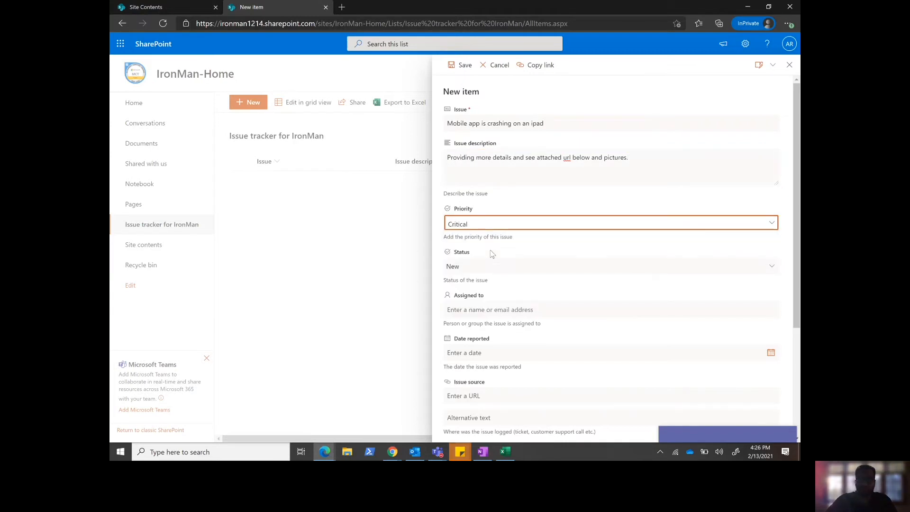
scroll(492, 263, "down", 2)
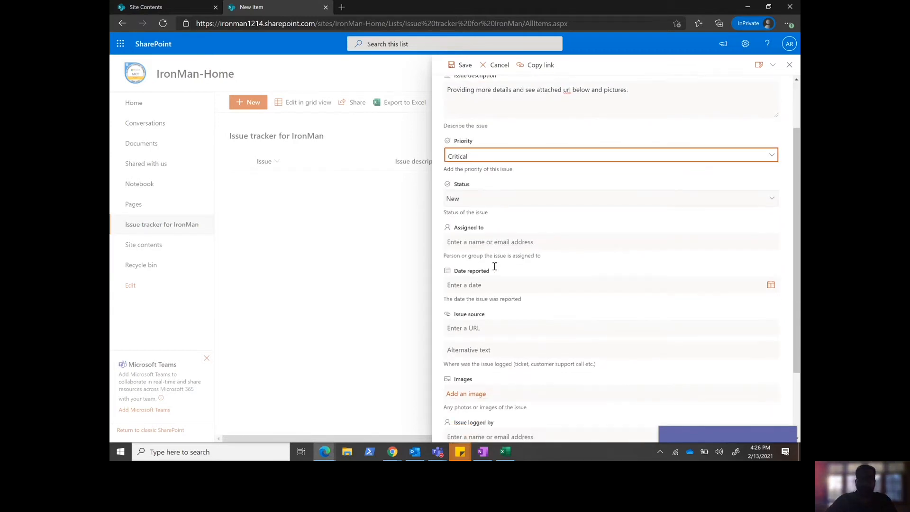
left_click(493, 240)
type("die")
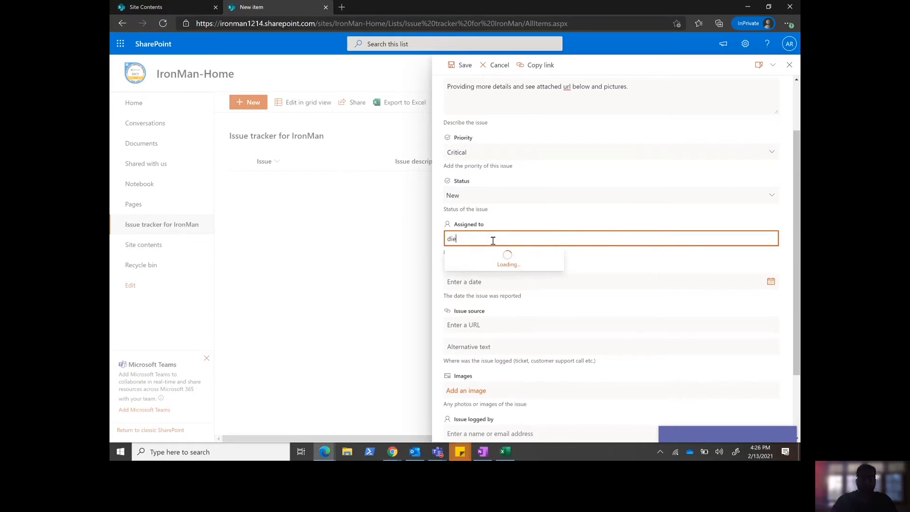
left_click(491, 268)
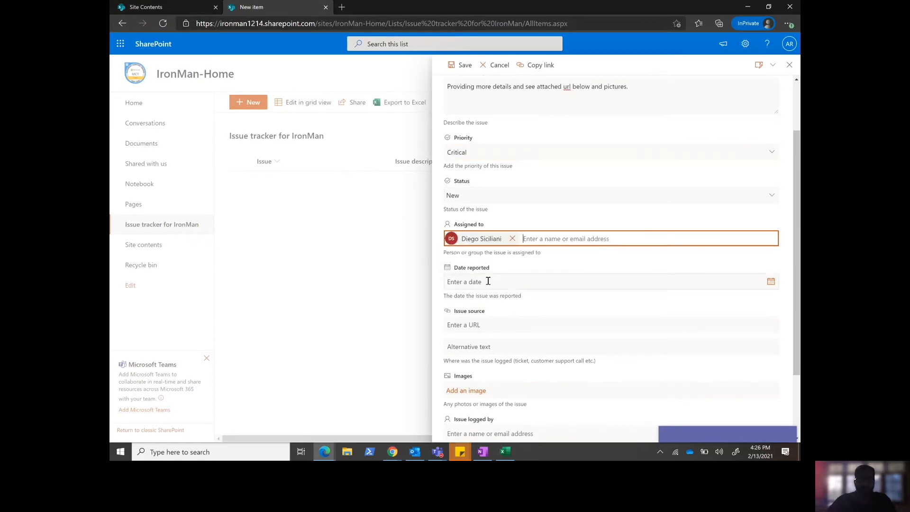
scroll(499, 320, "down", 2)
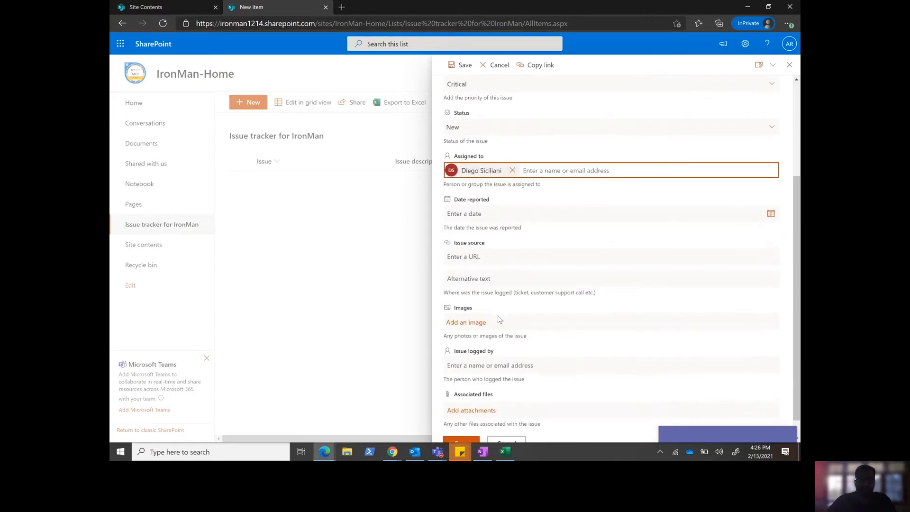
left_click(493, 214)
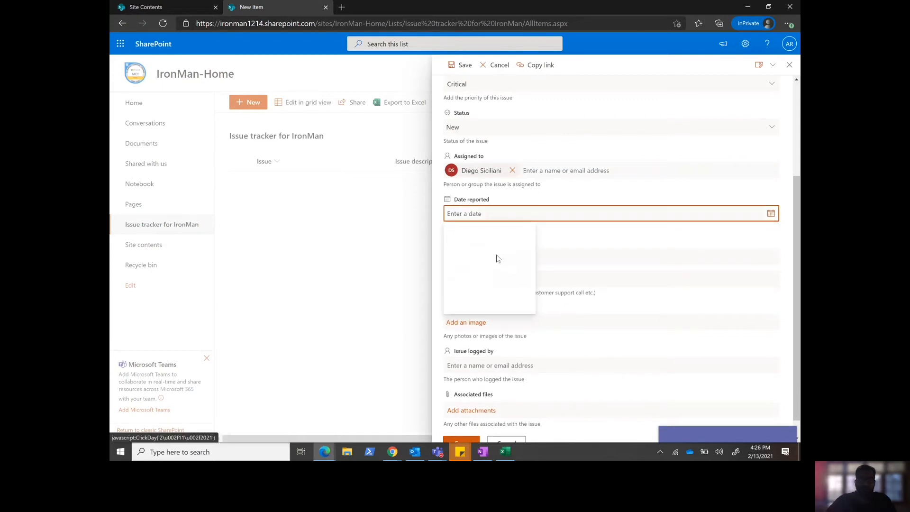
left_click(516, 262)
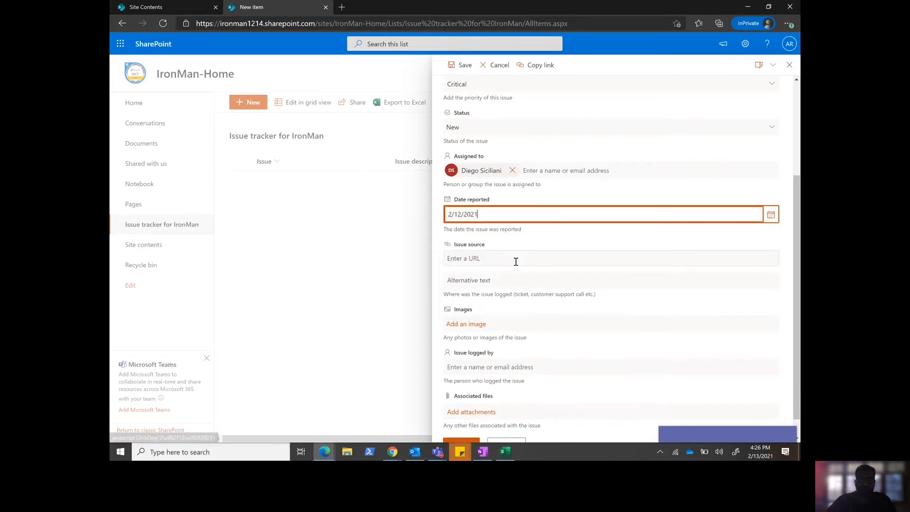
scroll(529, 335, "down", 1)
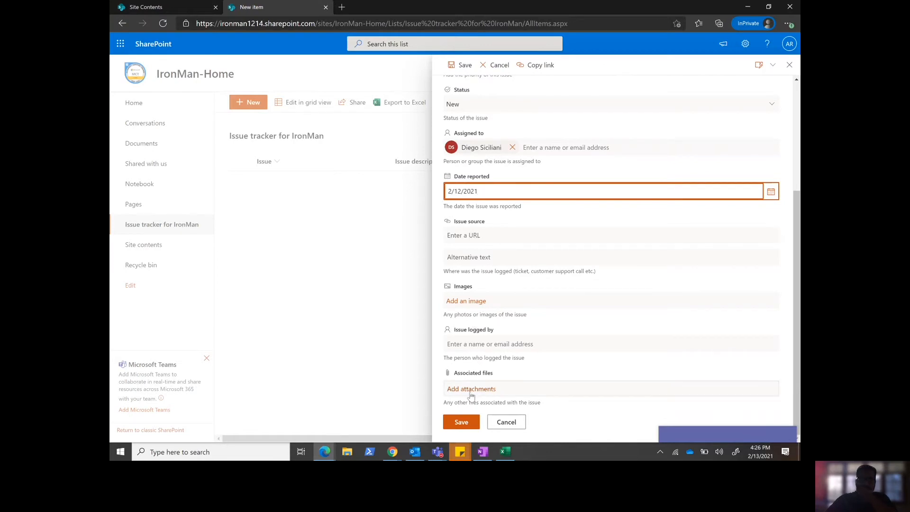
left_click(462, 422)
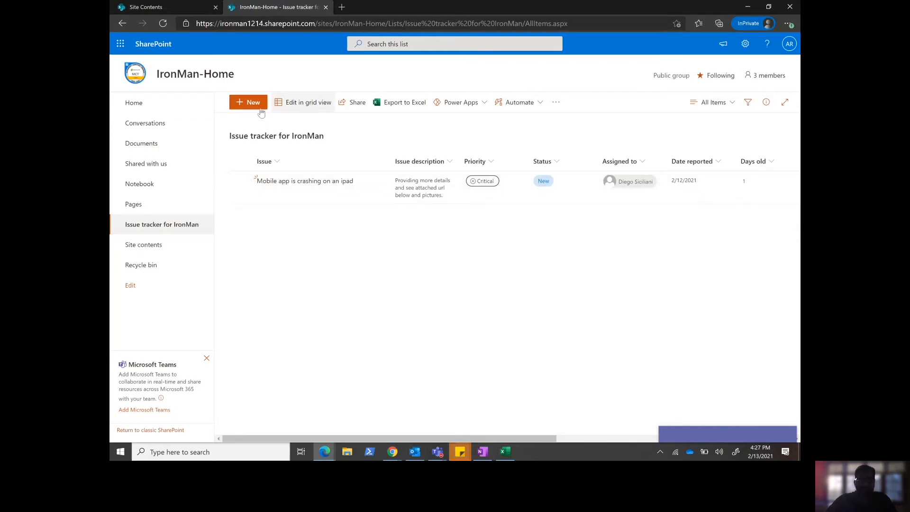
- In grid view, add item 'Mobile app not working on Iphone X' described as firmware 14.0 and below
left_click(308, 104)
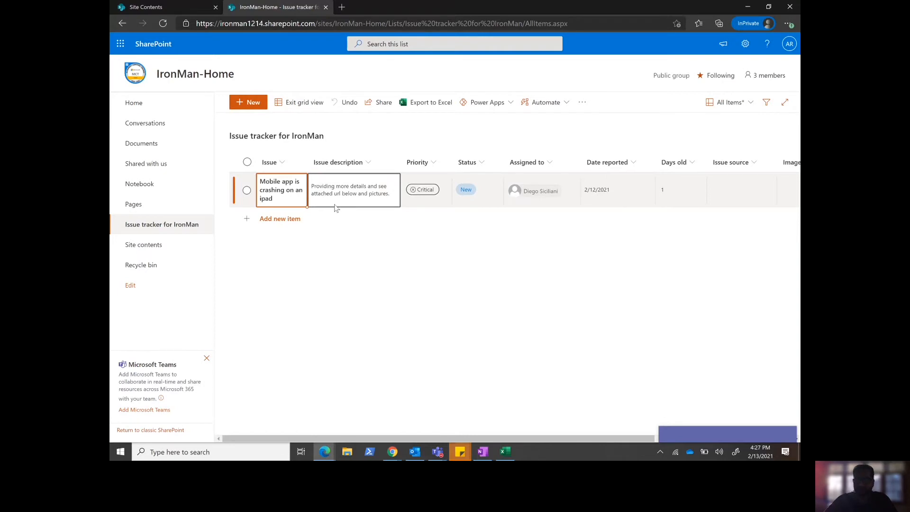
left_click(279, 225)
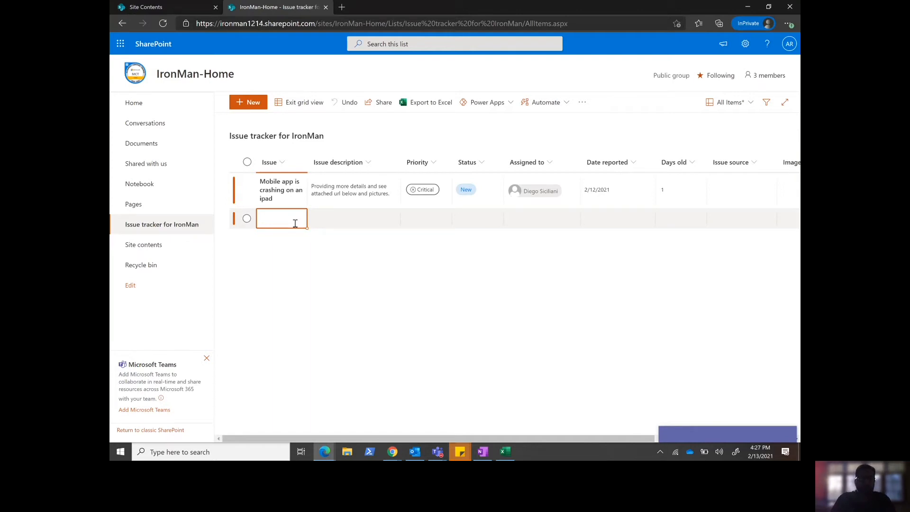
type("Mobile")
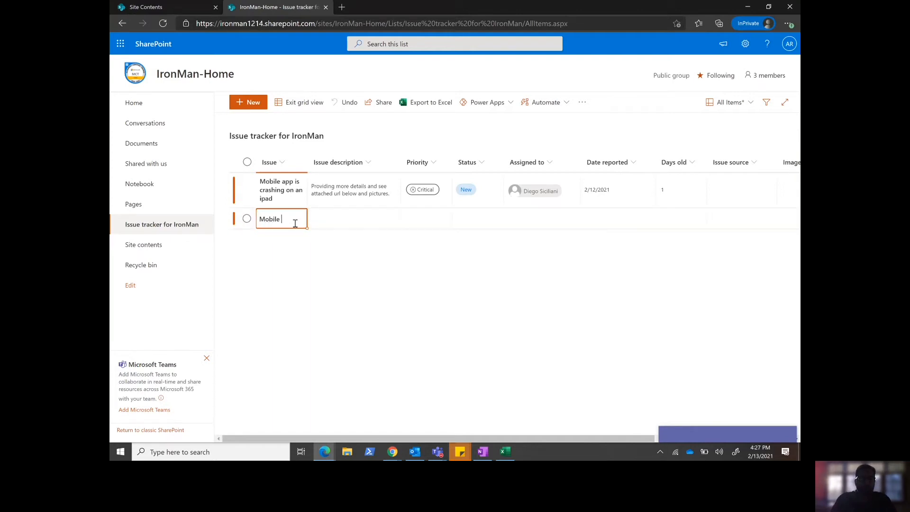
type(" app not working on")
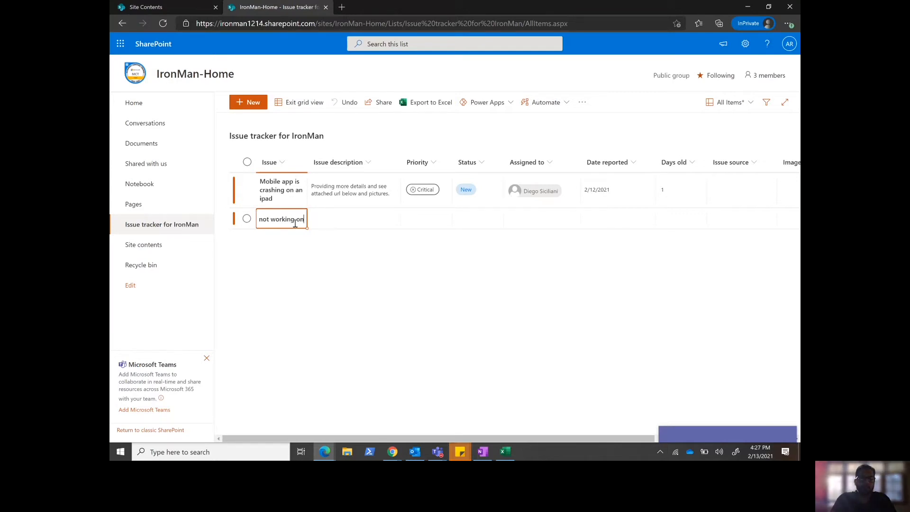
type(" Iphone ")
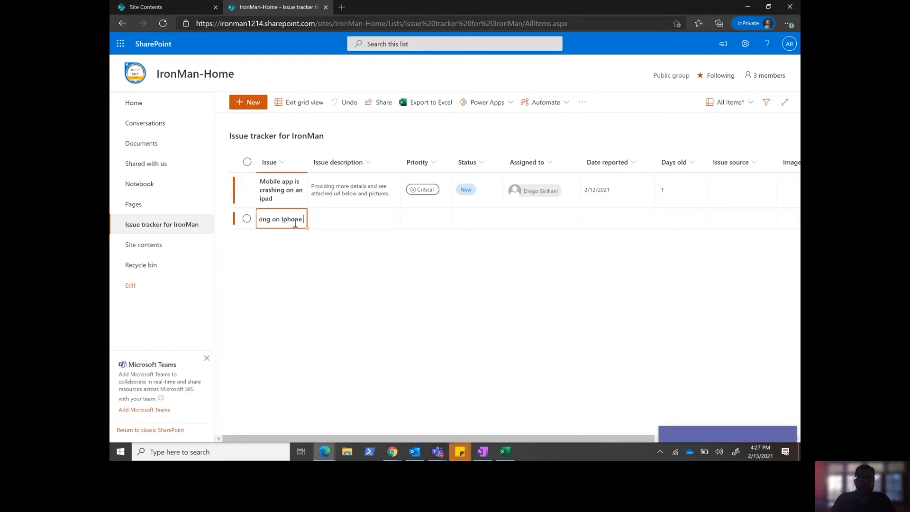
type("X")
key("Tab")
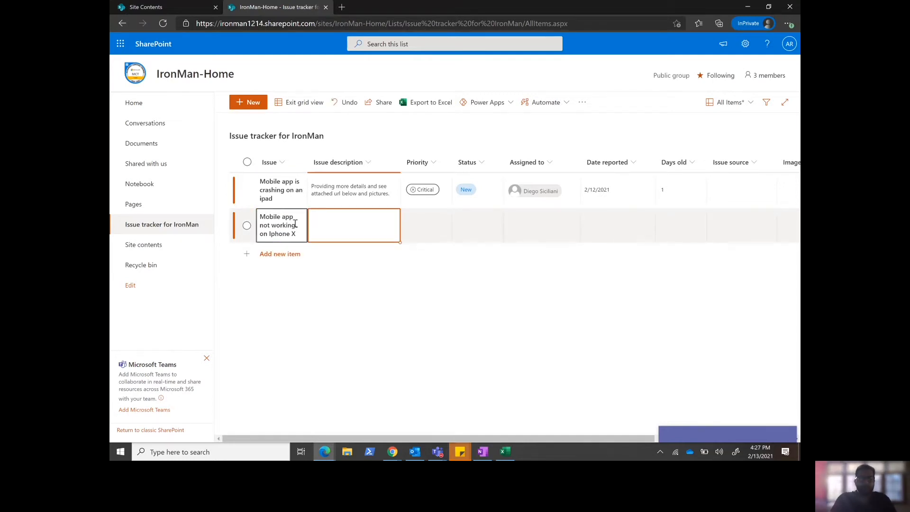
type("This is")
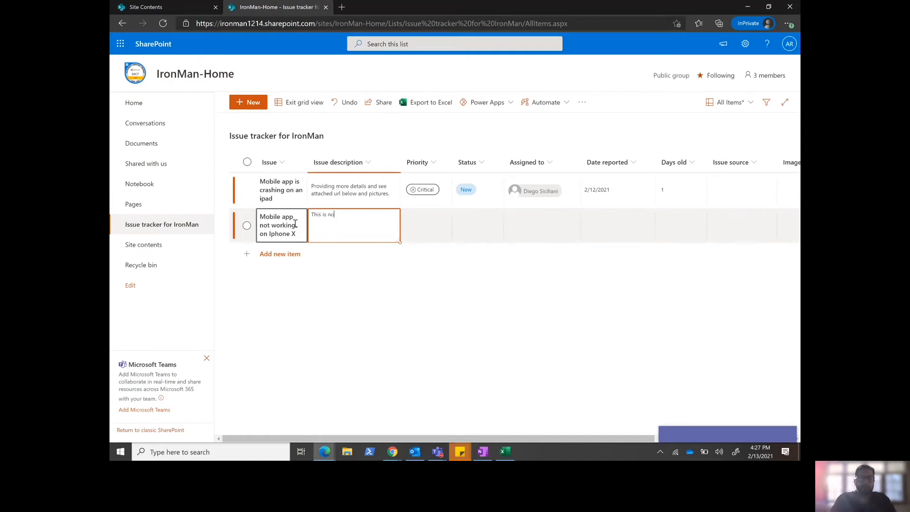
type(" only happening with")
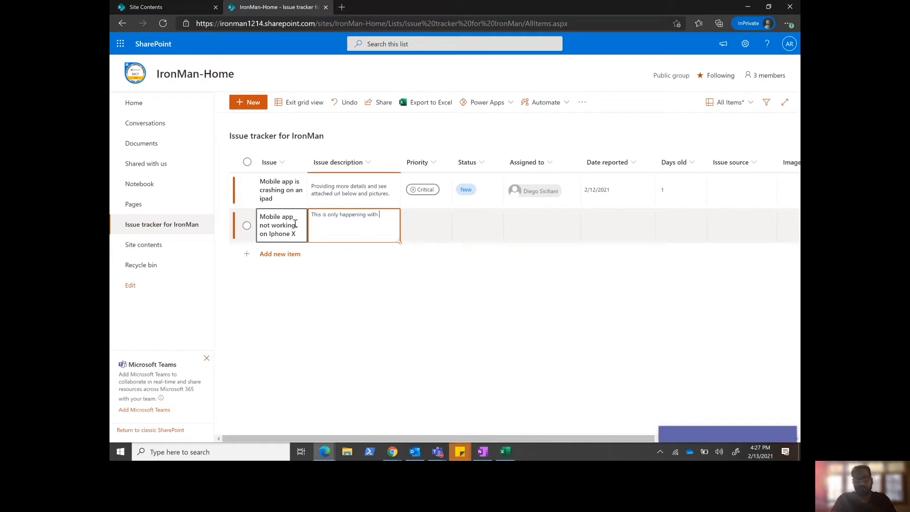
type("firmware 1")
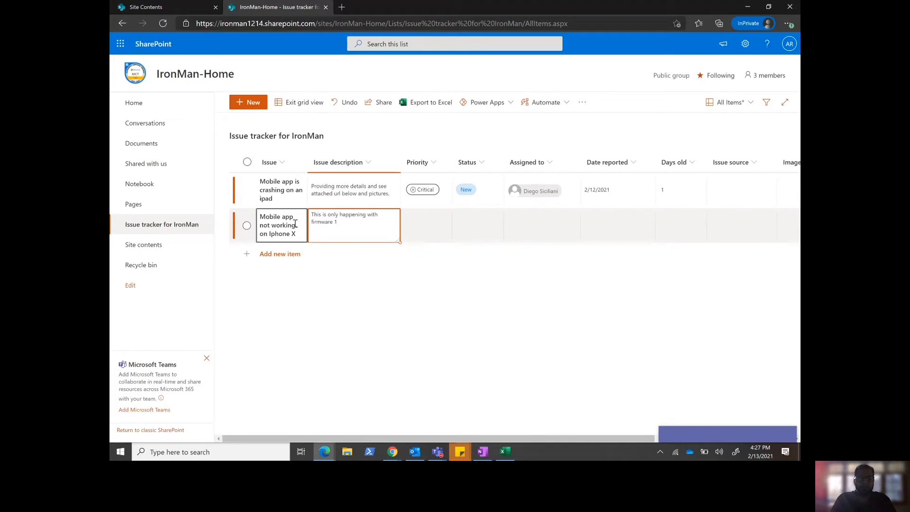
type("4")
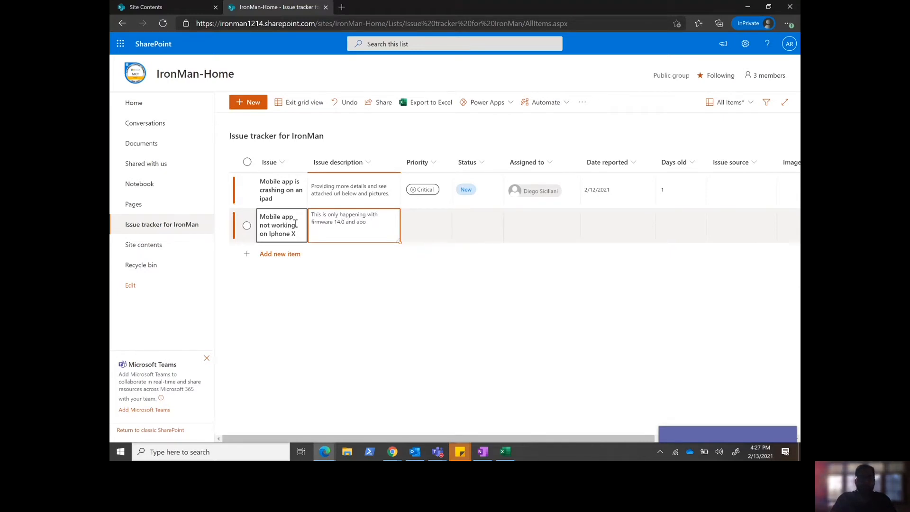
type(".0 and belwo")
key("BackSpace")
key("BackSpace")
type("ow")
key("Tab")
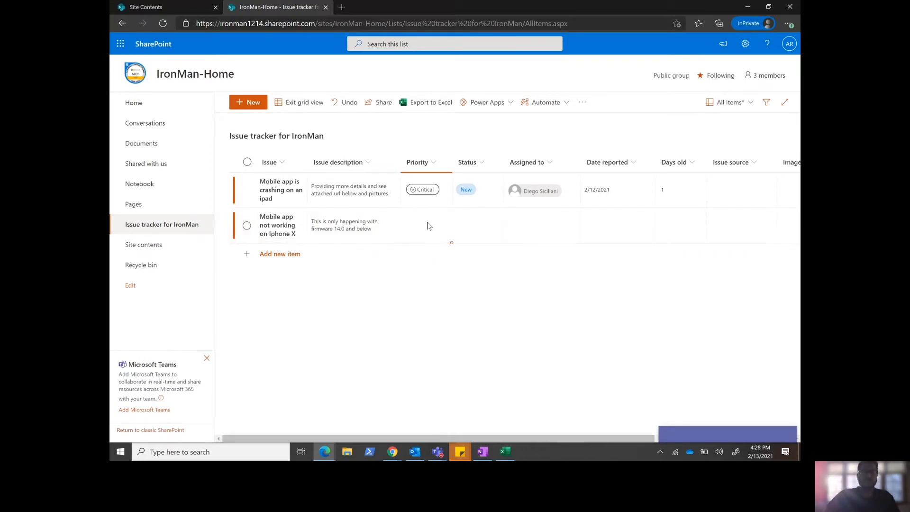
- Give the new issue High priority and In progress status, assign a person, and date it 2/8/2021
left_click(426, 224)
left_click(426, 273)
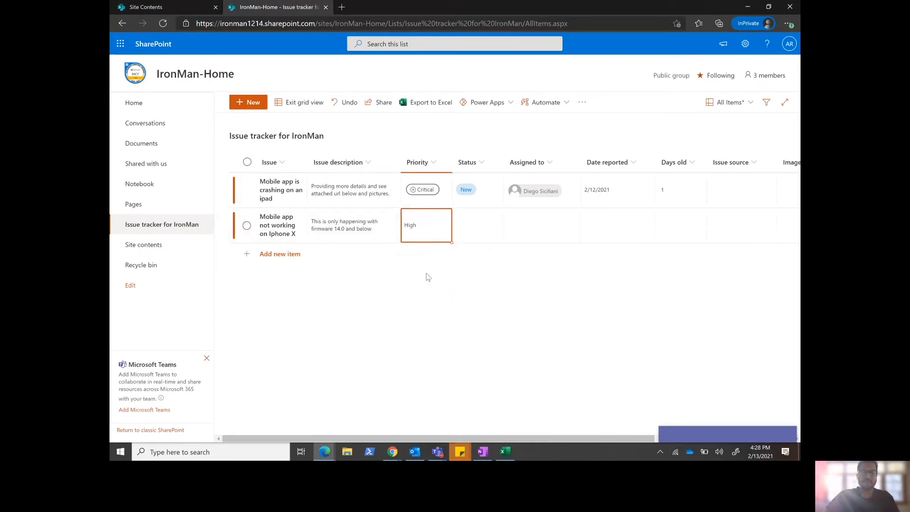
left_click(479, 226)
left_click(488, 228)
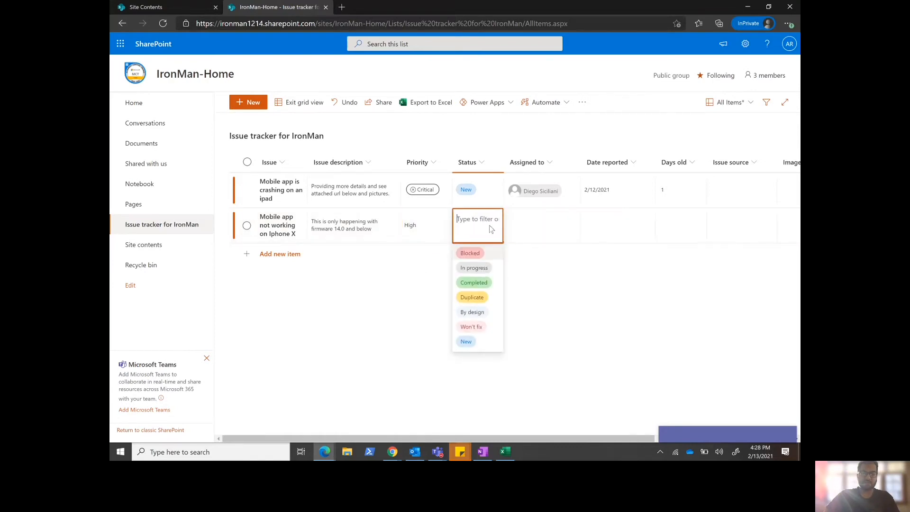
left_click(474, 269)
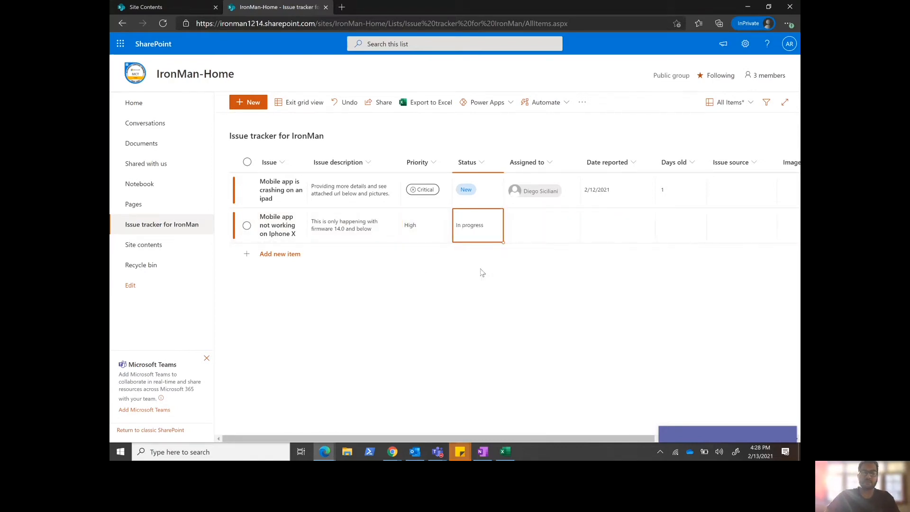
left_click(540, 218)
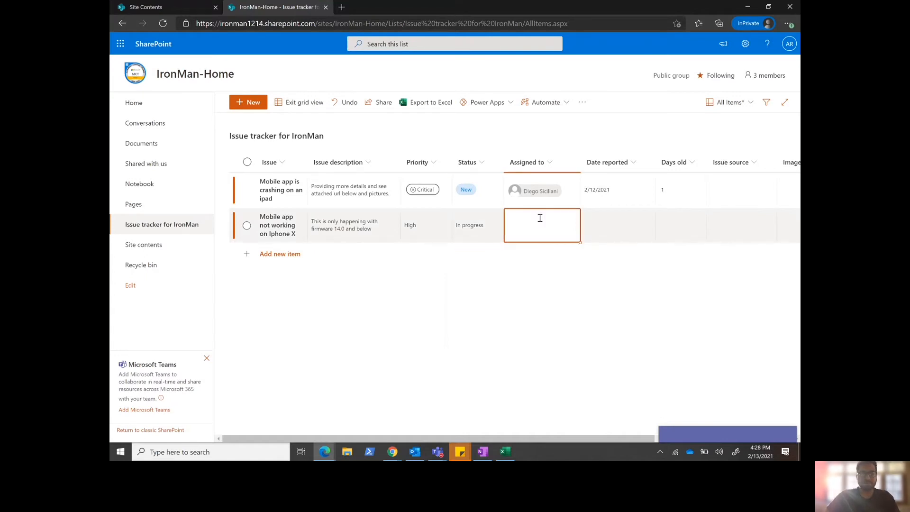
type("Adel")
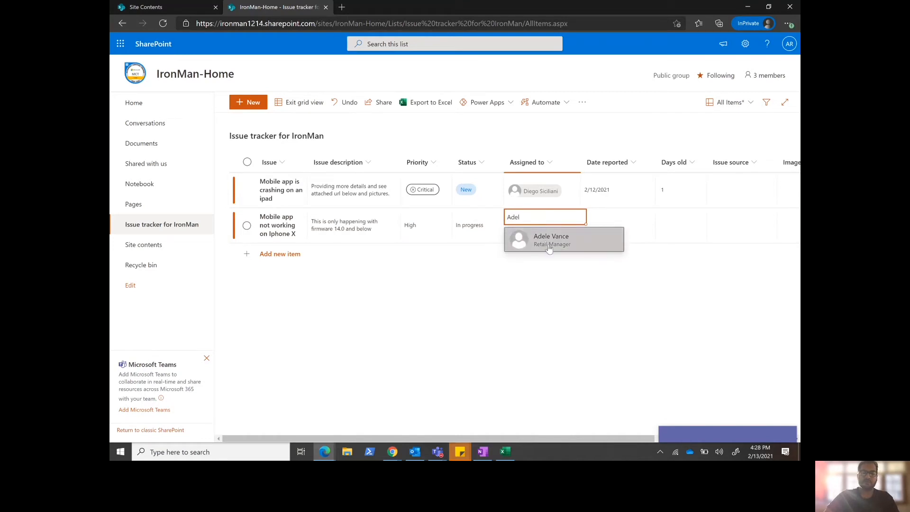
left_click(550, 248)
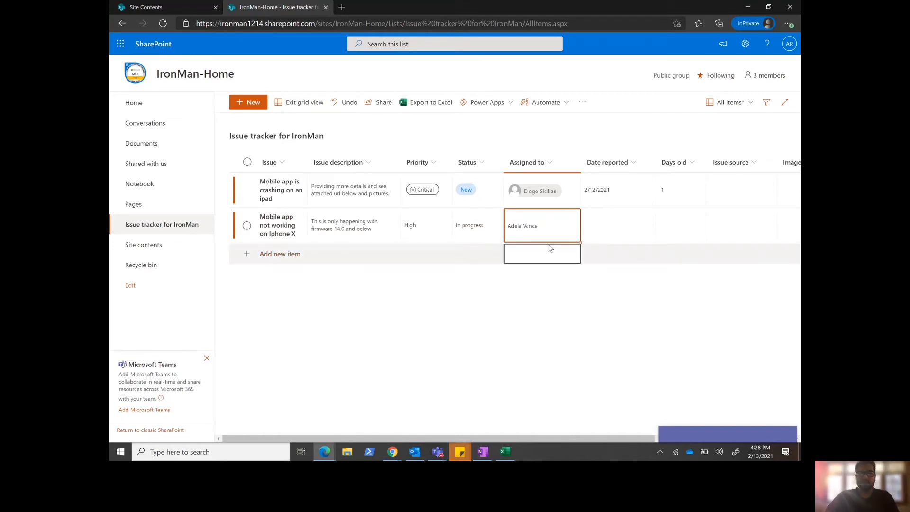
left_click(617, 230)
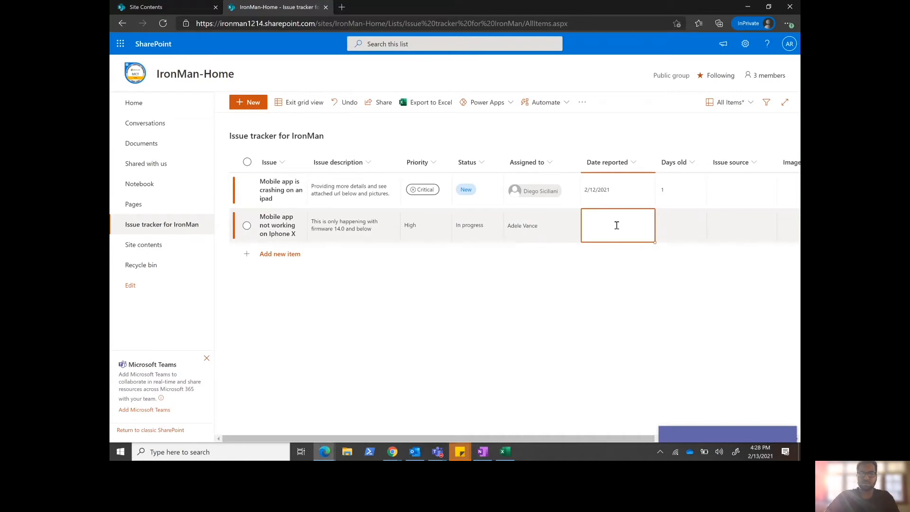
left_click(617, 226)
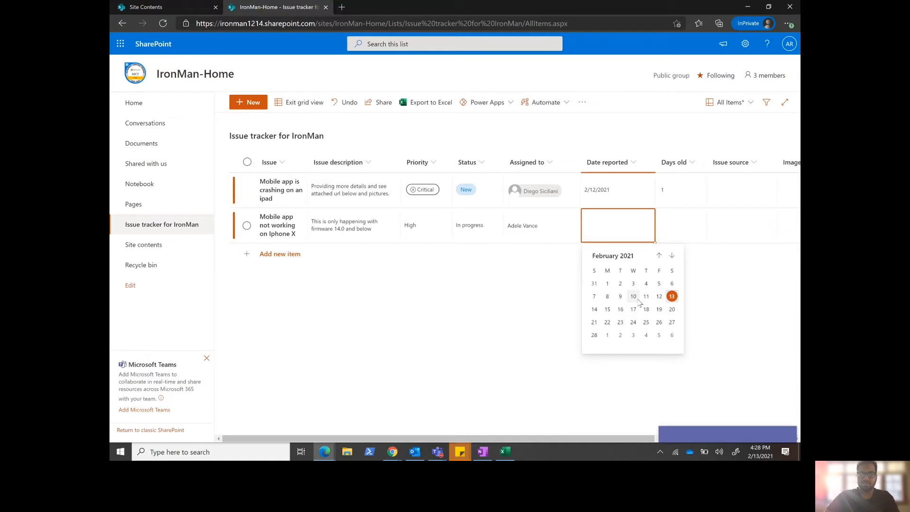
left_click(607, 297)
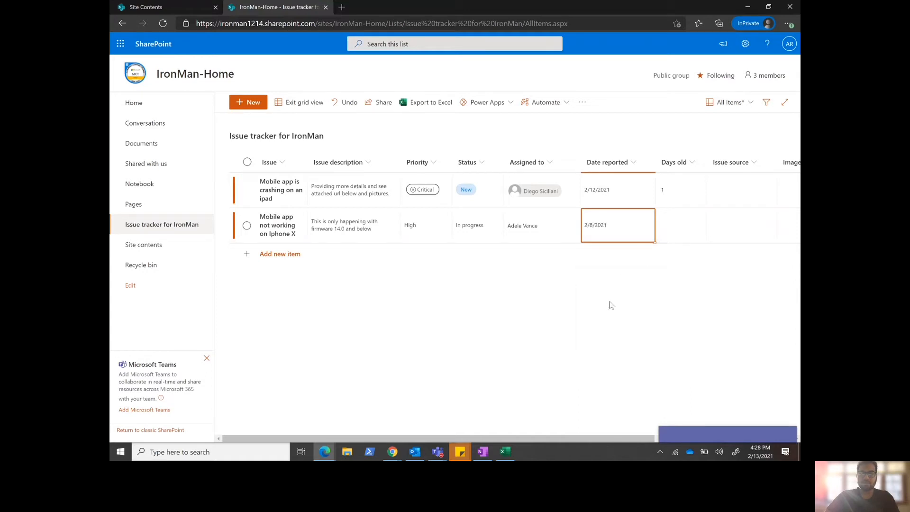
left_click(673, 224)
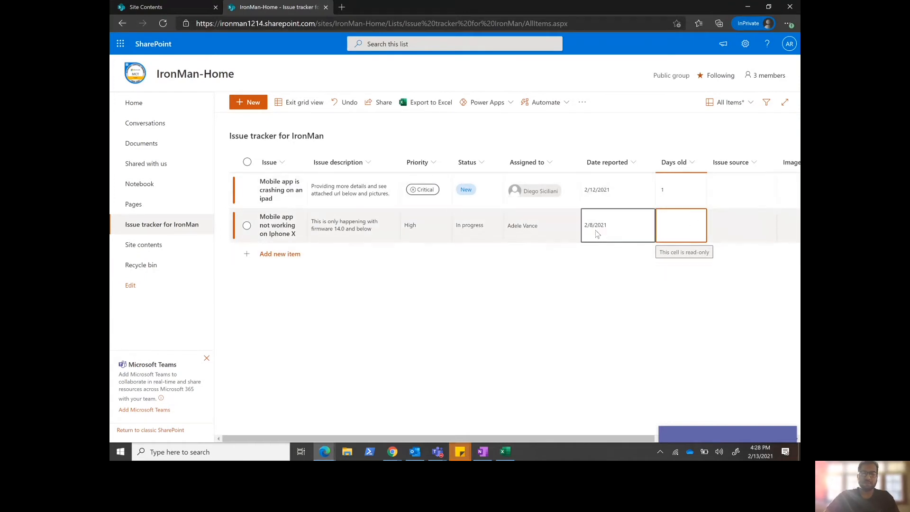
- Exit grid view, then browse the Power Apps and Automate menus and close them unused
left_click(305, 108)
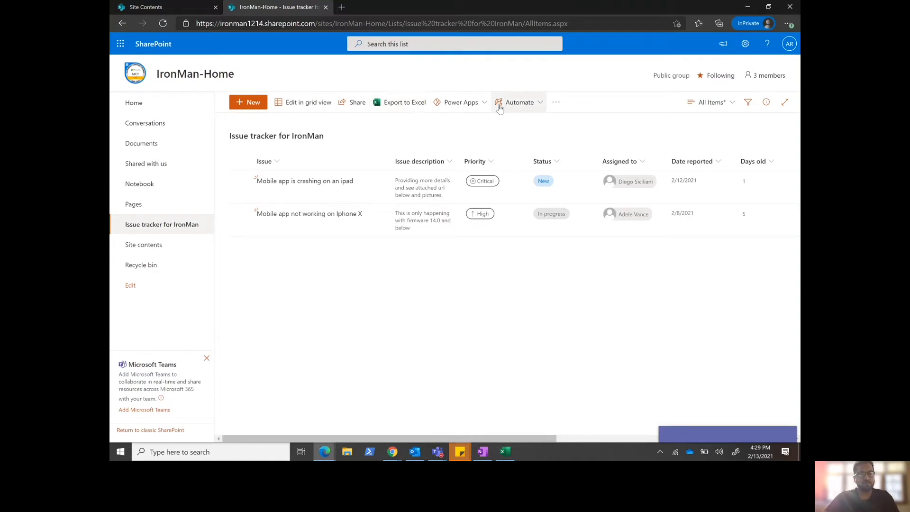
left_click(481, 105)
left_click(528, 109)
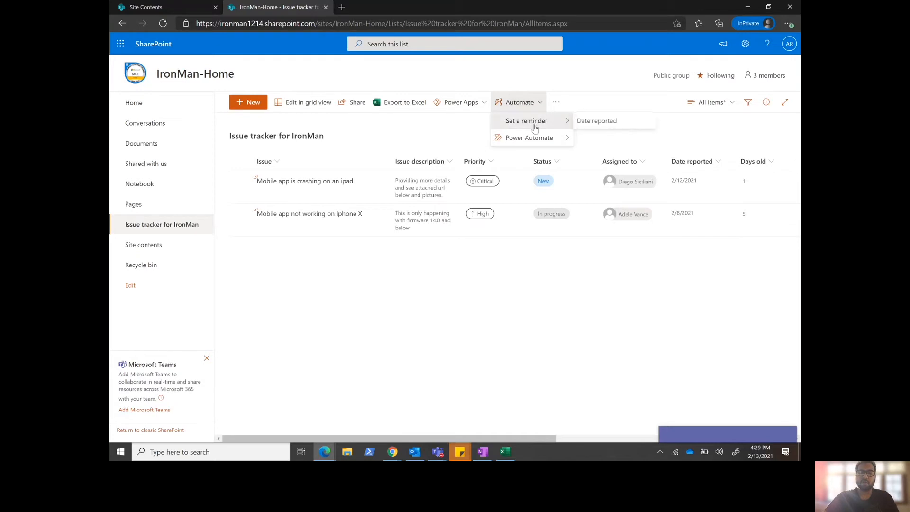
mouse_move(543, 139)
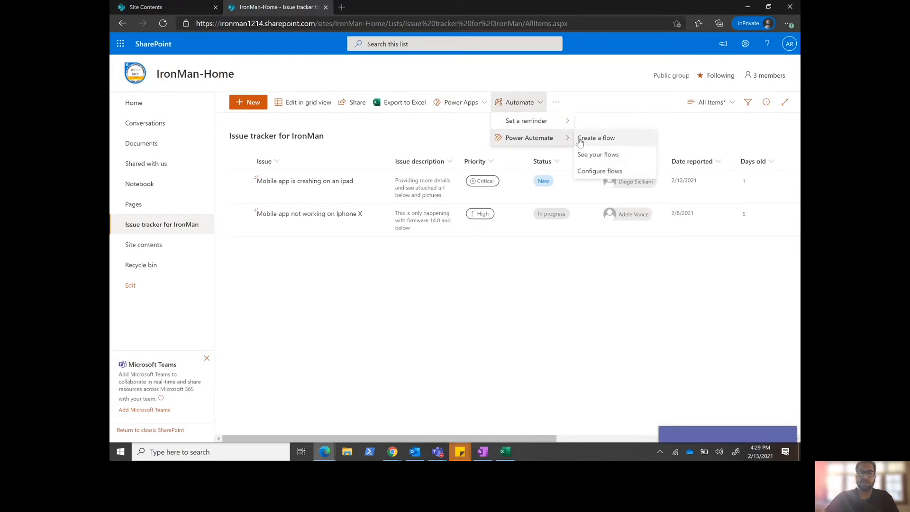
mouse_move(551, 122)
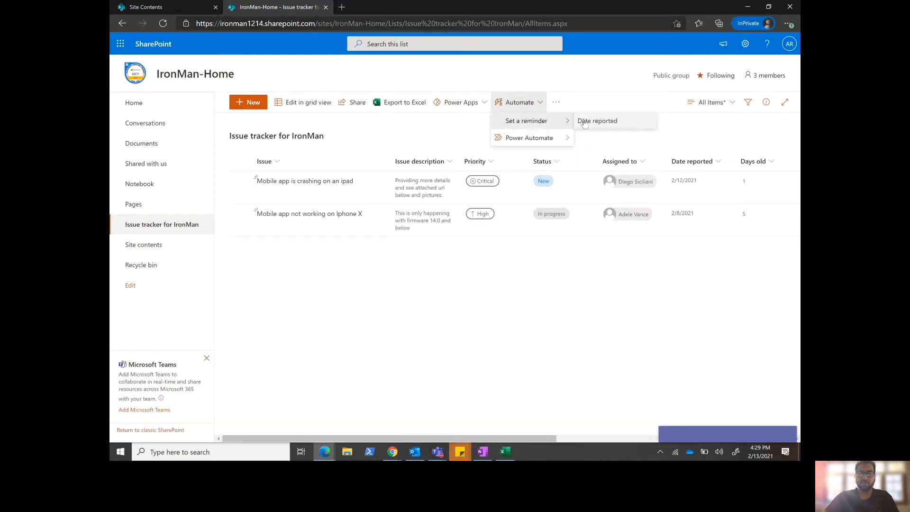
left_click(468, 137)
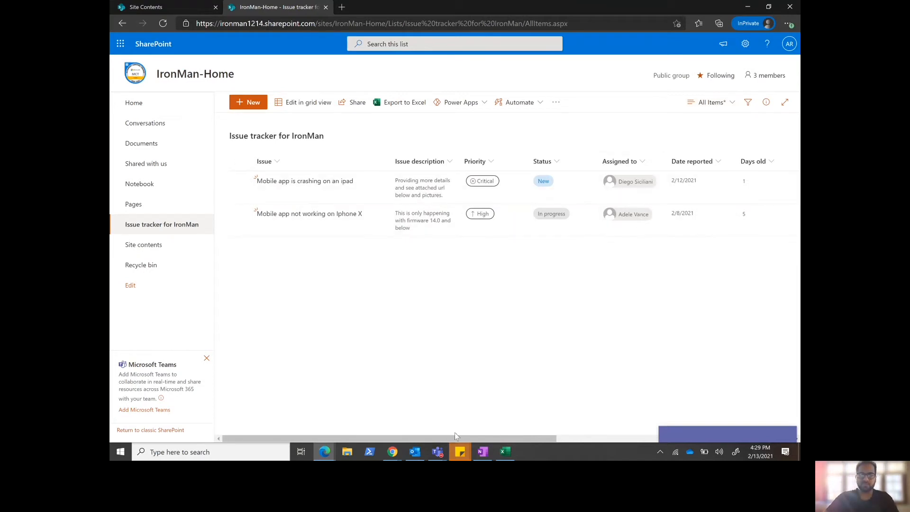
- Hide the Associated files column and drag the Images column to sit after Issue logged by
left_click_drag(458, 436, 541, 444)
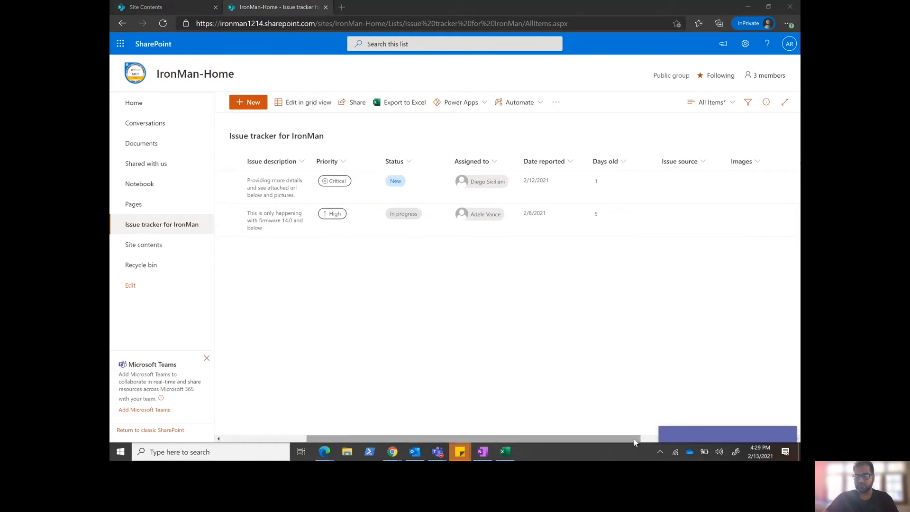
left_click_drag(638, 440, 769, 448)
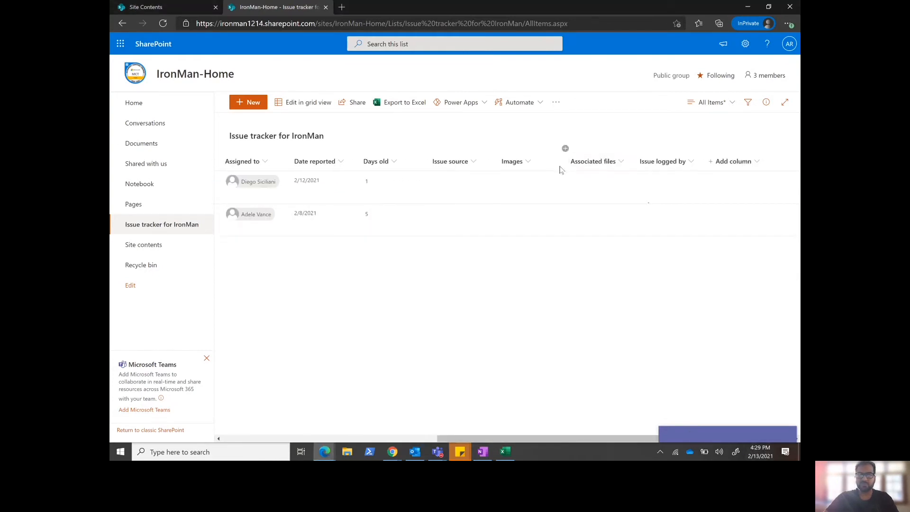
left_click(621, 162)
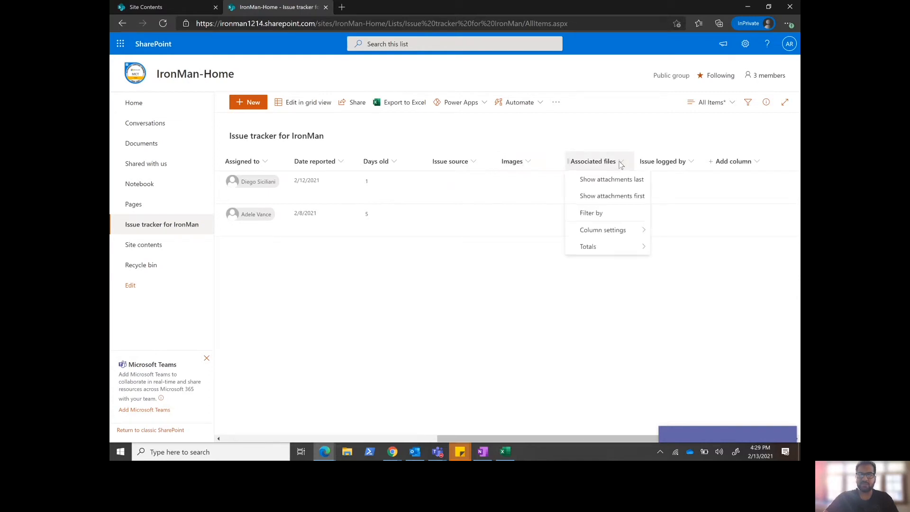
mouse_move(620, 231)
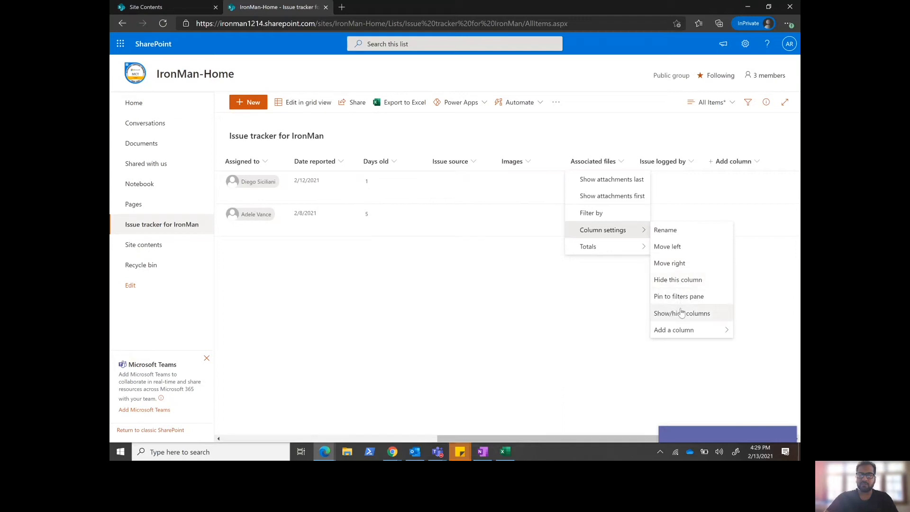
mouse_move(686, 327)
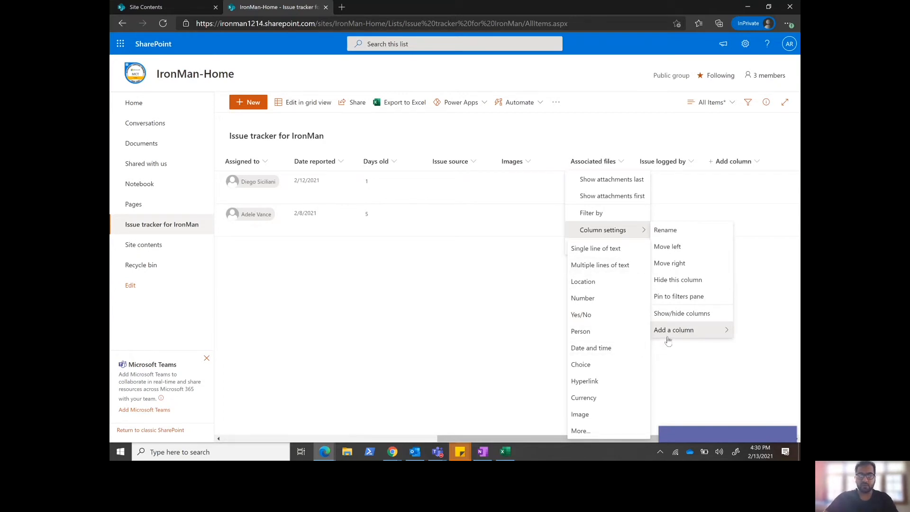
mouse_move(622, 247)
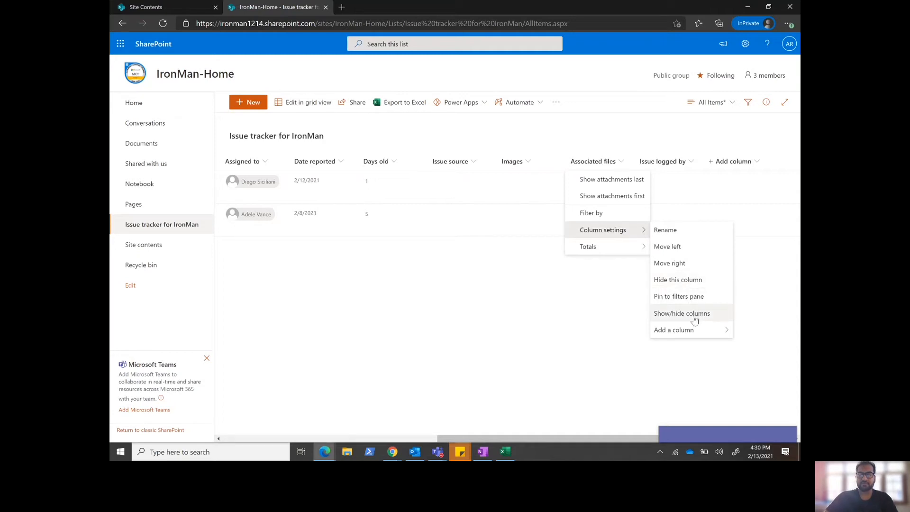
left_click(684, 285)
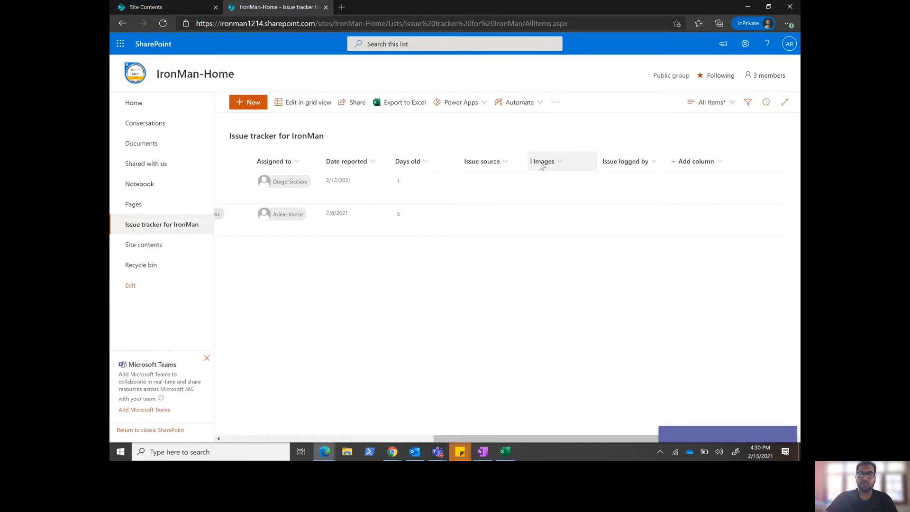
left_click_drag(542, 165, 650, 163)
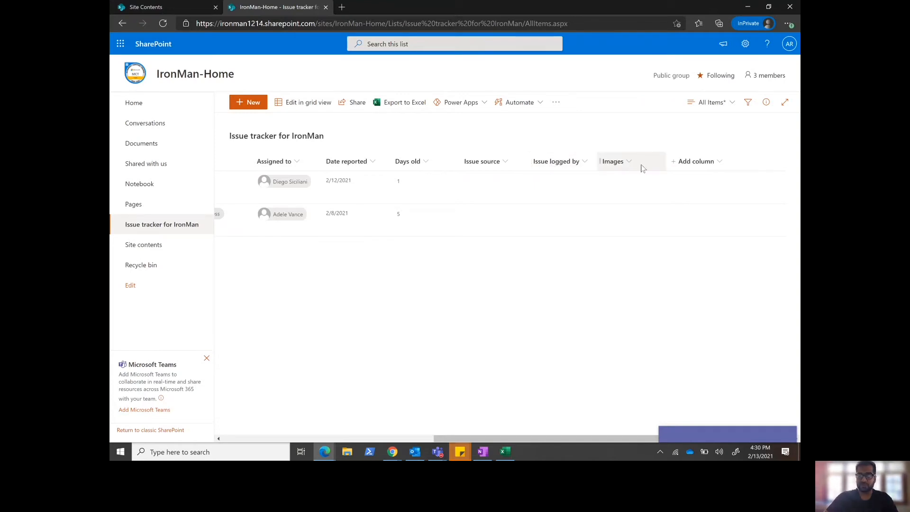
- Open the Add column dropdown to see the available column types
left_click(695, 163)
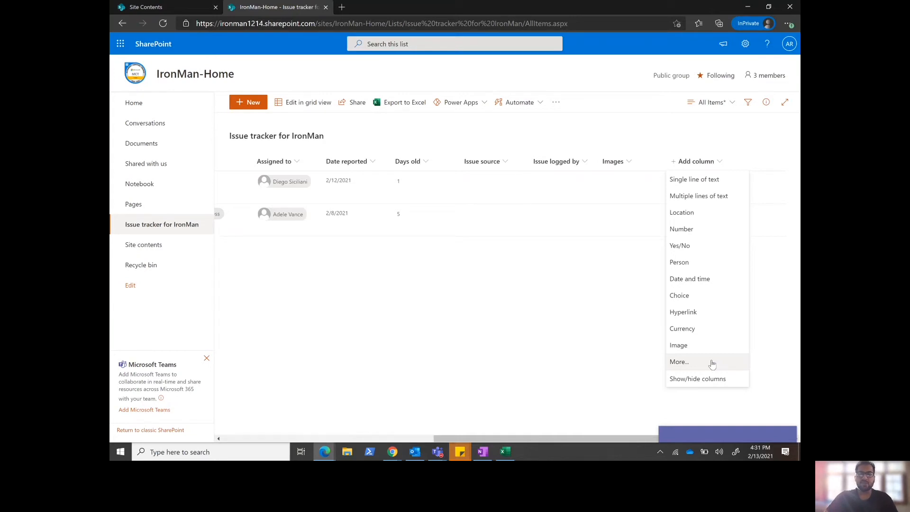
- Draft a required Yes/No Android question column defaulting to Yes, then discard it unsaved
left_click(701, 247)
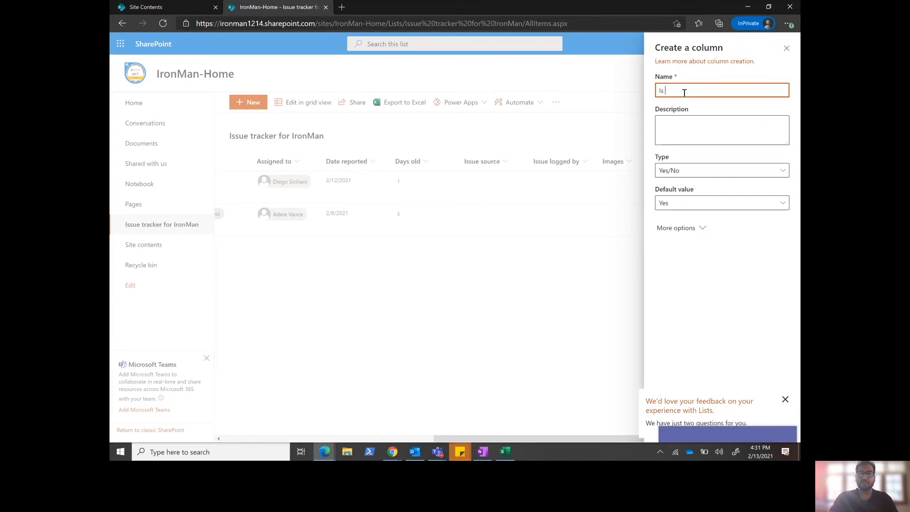
type("his True for Android device a")
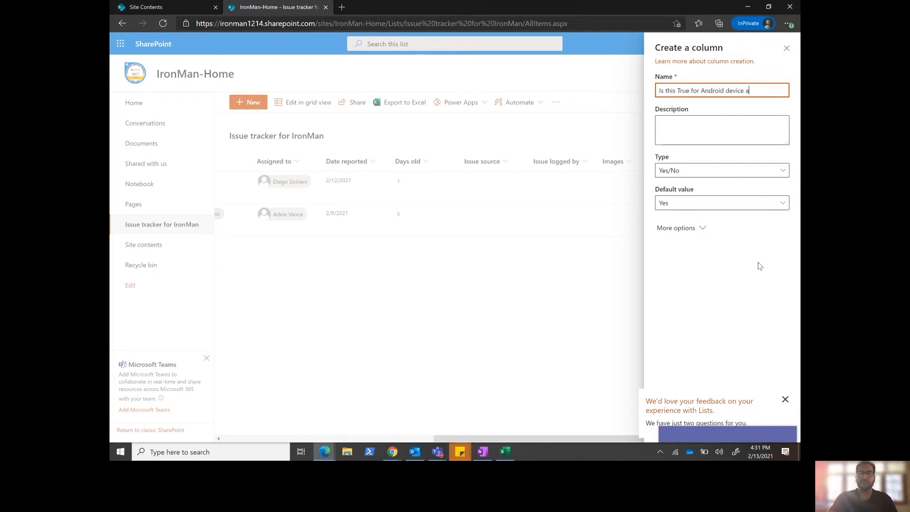
type("s well?")
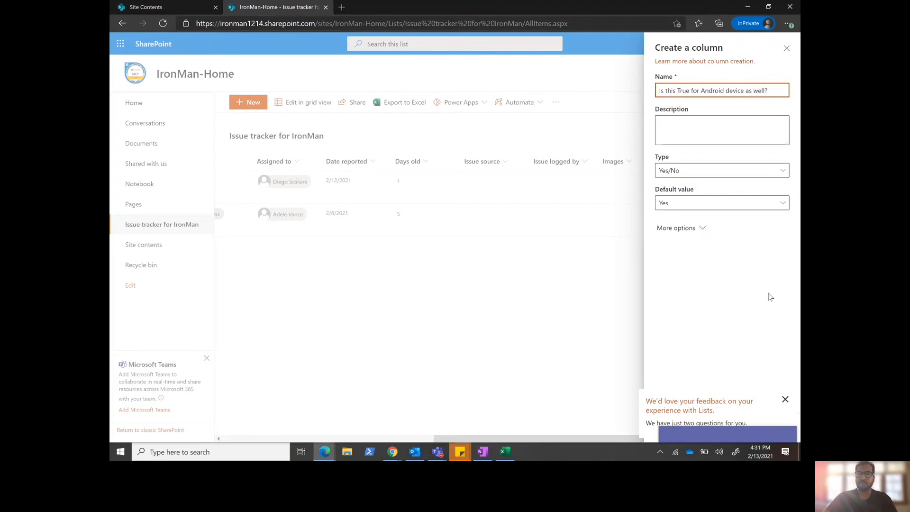
left_click(772, 171)
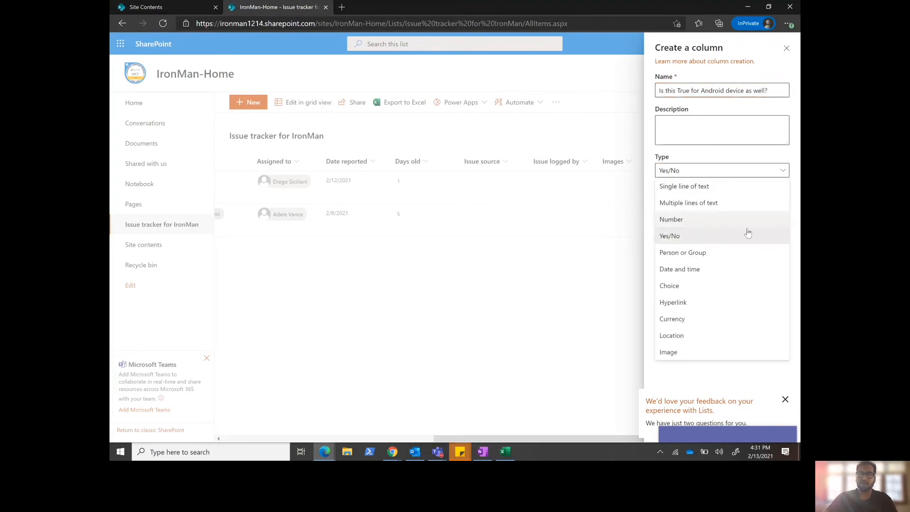
left_click(743, 237)
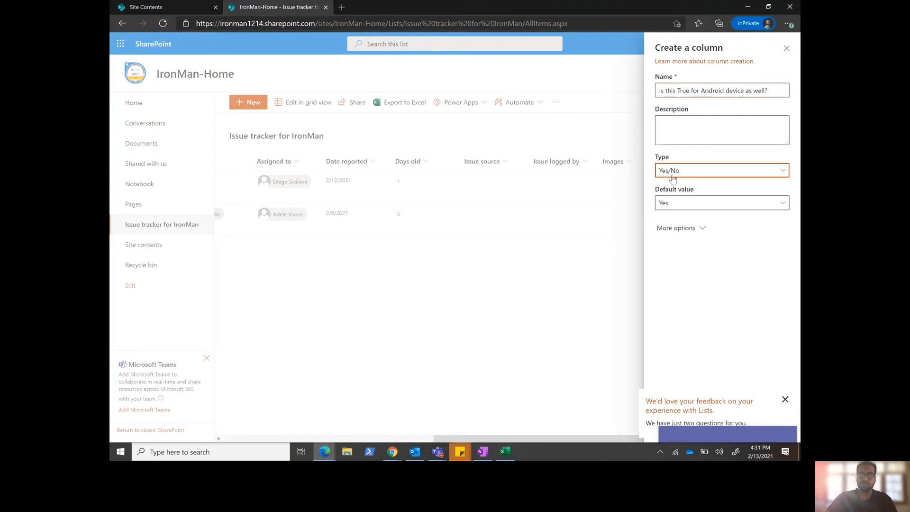
left_click(736, 205)
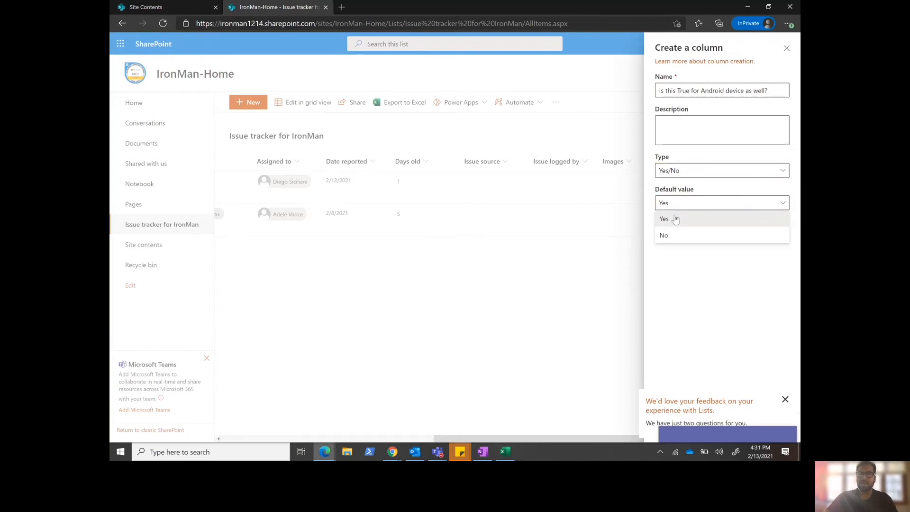
left_click(689, 264)
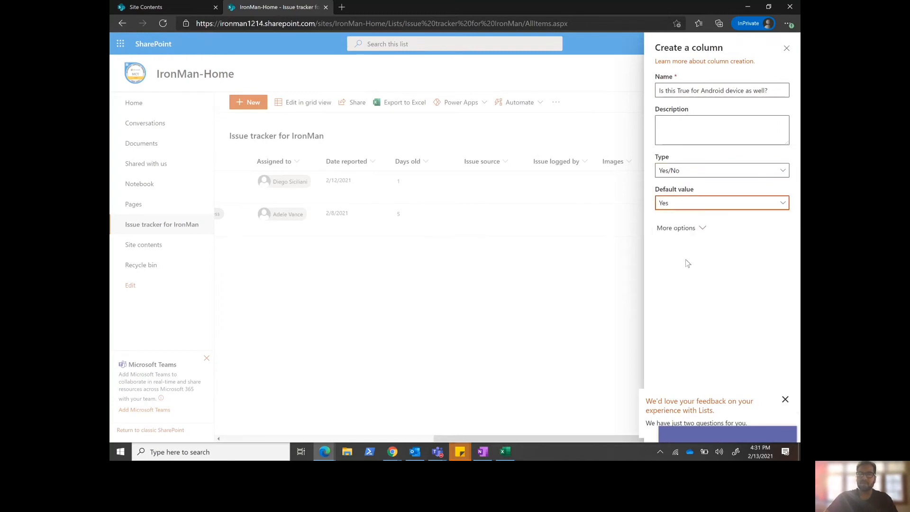
left_click(693, 236)
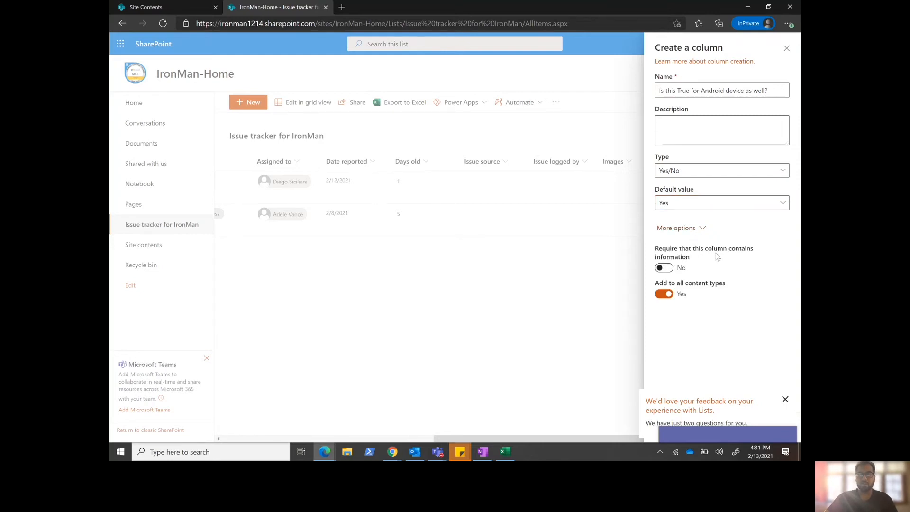
left_click(666, 268)
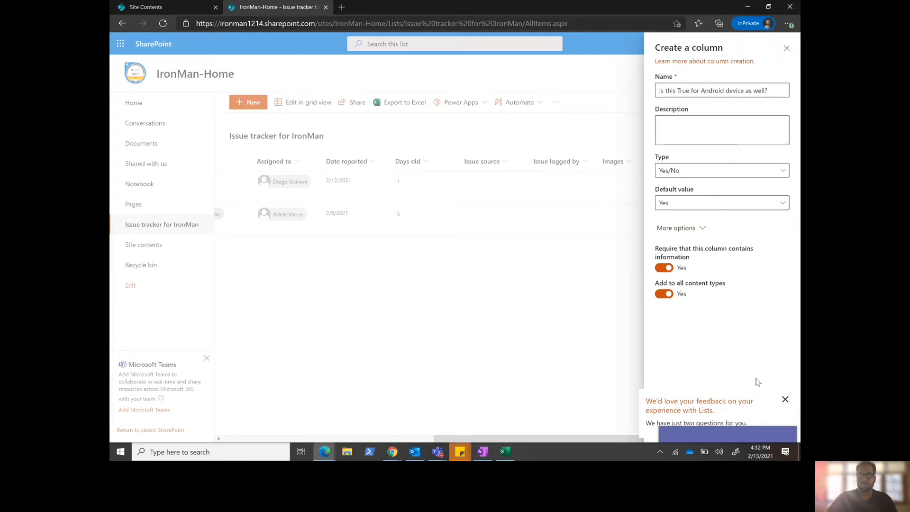
left_click(785, 401)
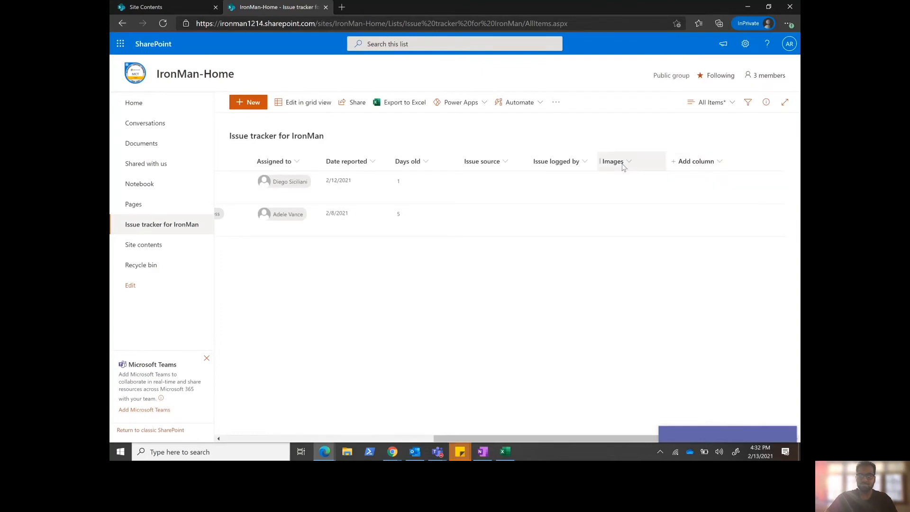
- Start a Yes/No column twice, then close the panel both times after a mistyped name
left_click(683, 164)
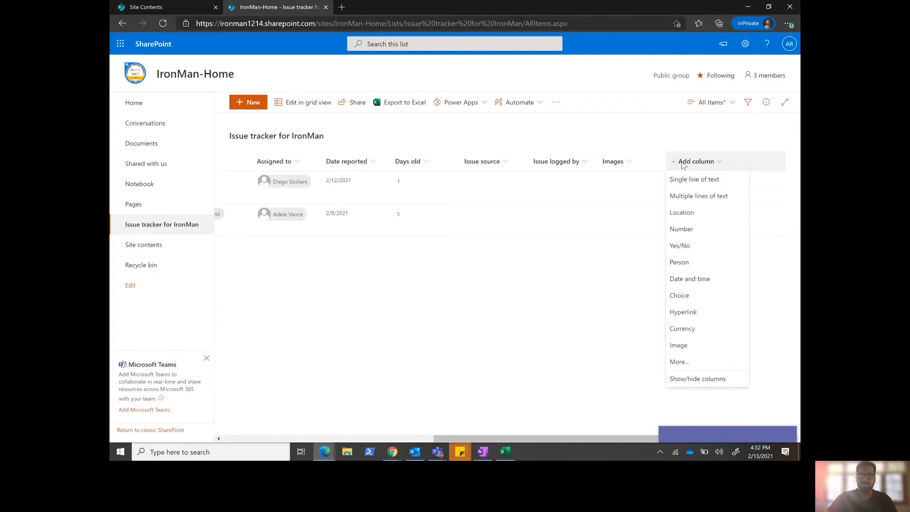
left_click(680, 248)
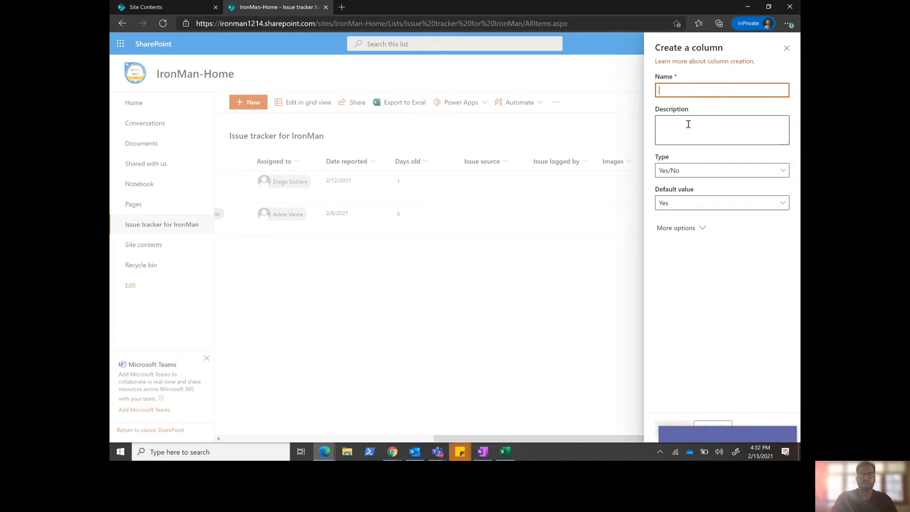
type("Firm")
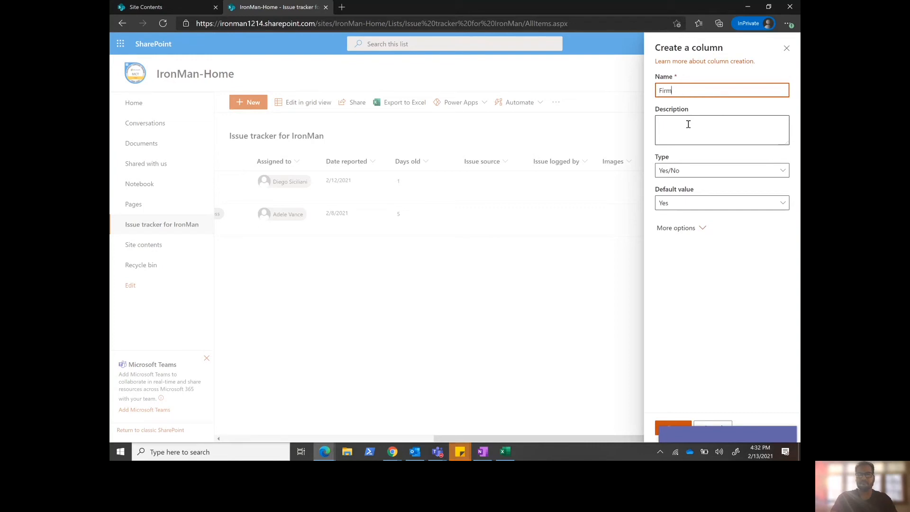
key("BackSpace")
key("BackSpace")
key("BackSpace")
key("BackSpace")
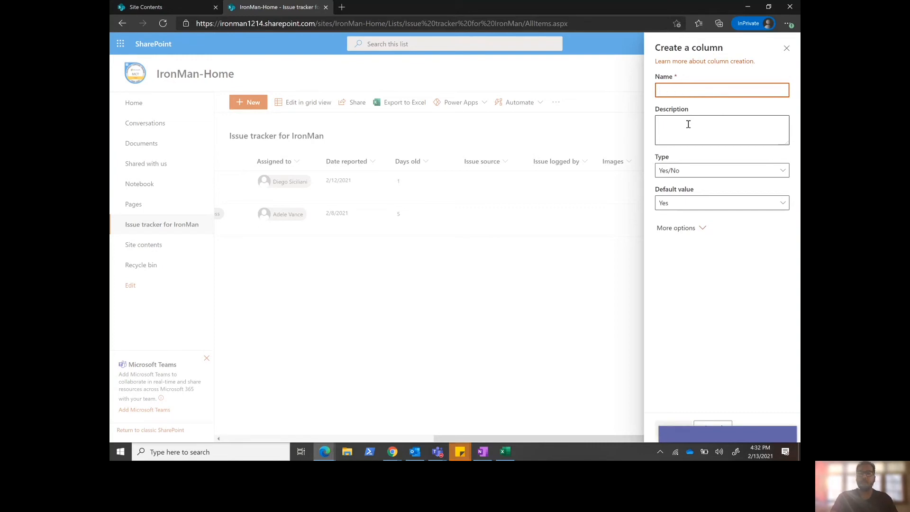
left_click(786, 48)
left_click(697, 162)
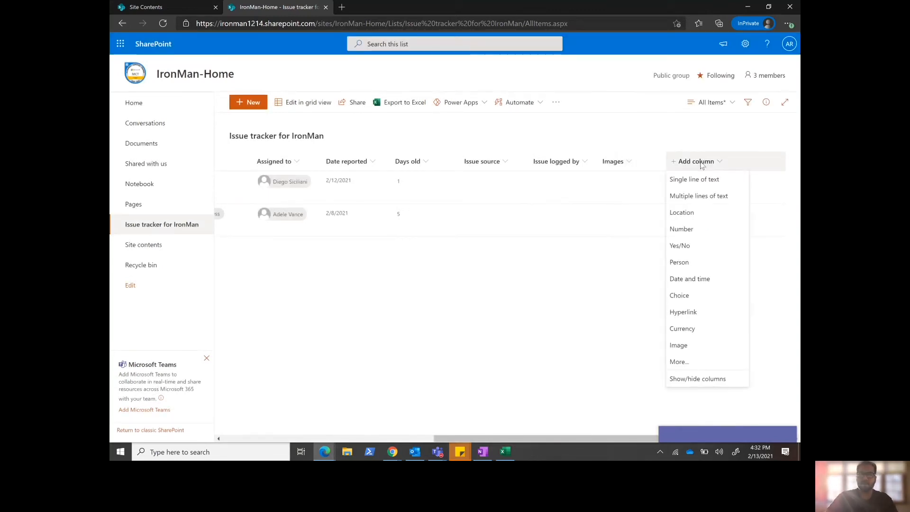
left_click(698, 247)
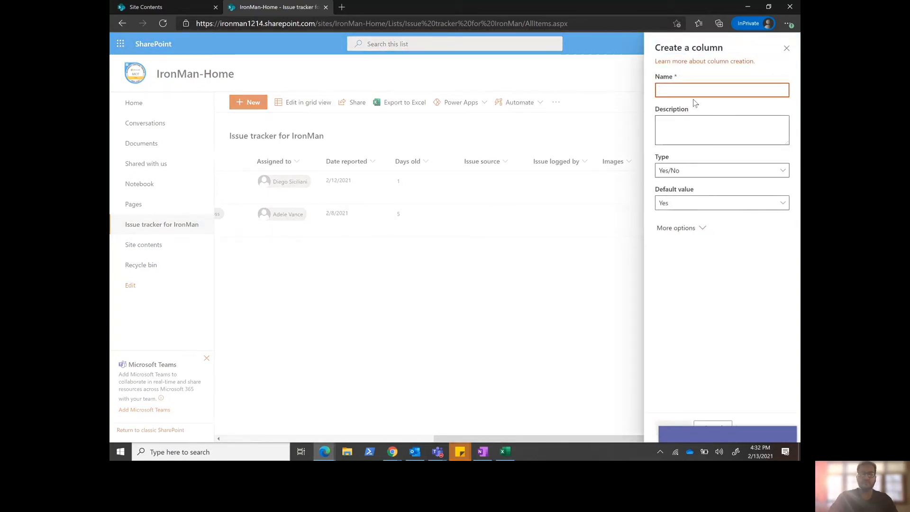
left_click(687, 89)
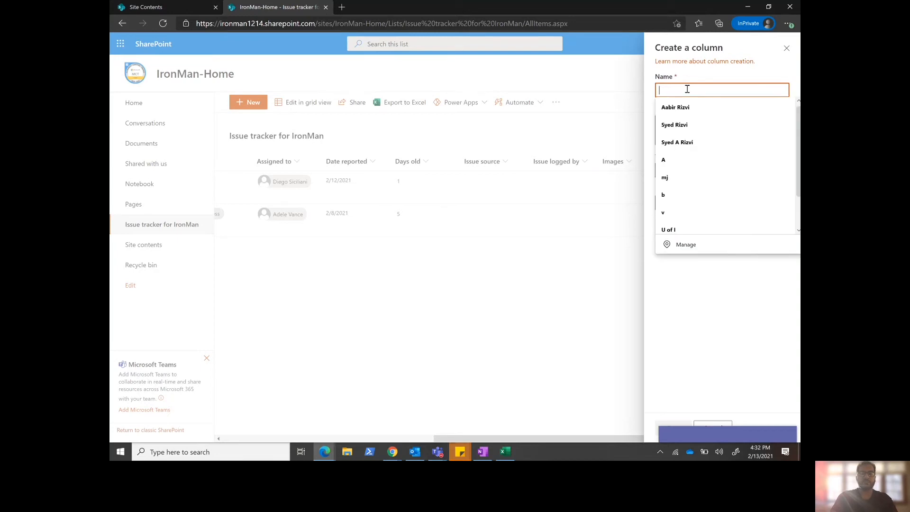
left_click(594, 189)
- Create required Yes/No column 'Issue happening only on ios device', defaulting to Yes, and save it
left_click(699, 161)
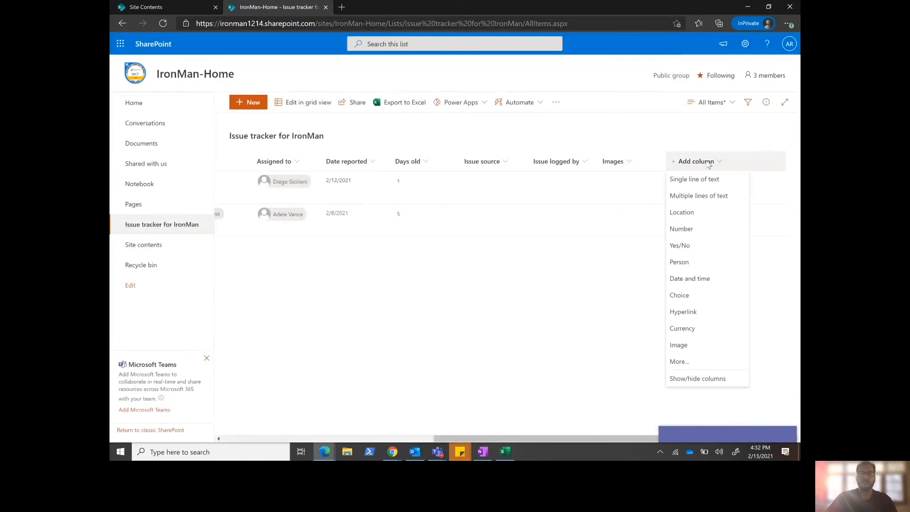
left_click(696, 245)
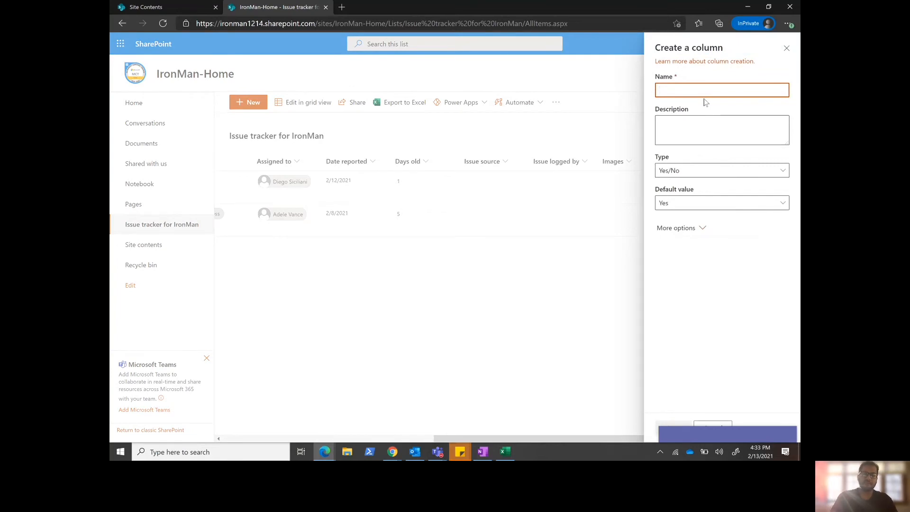
type("Issue happen")
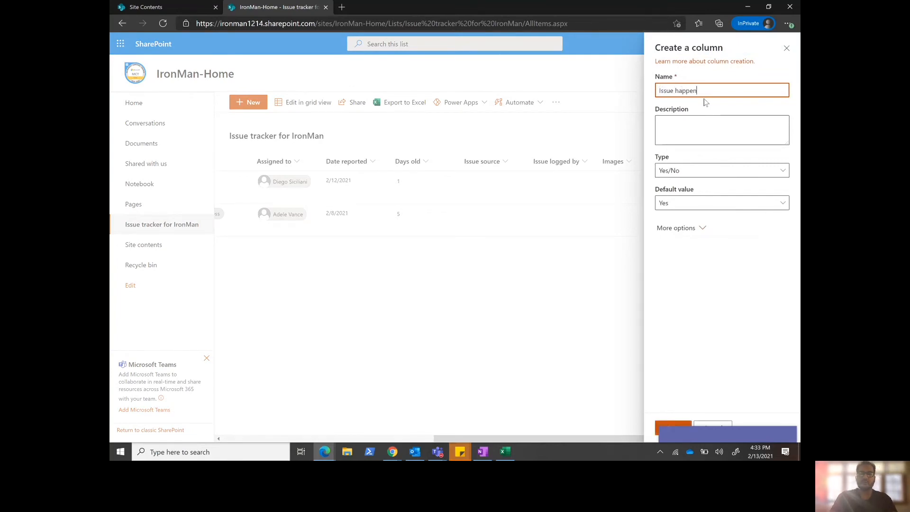
type("ing only")
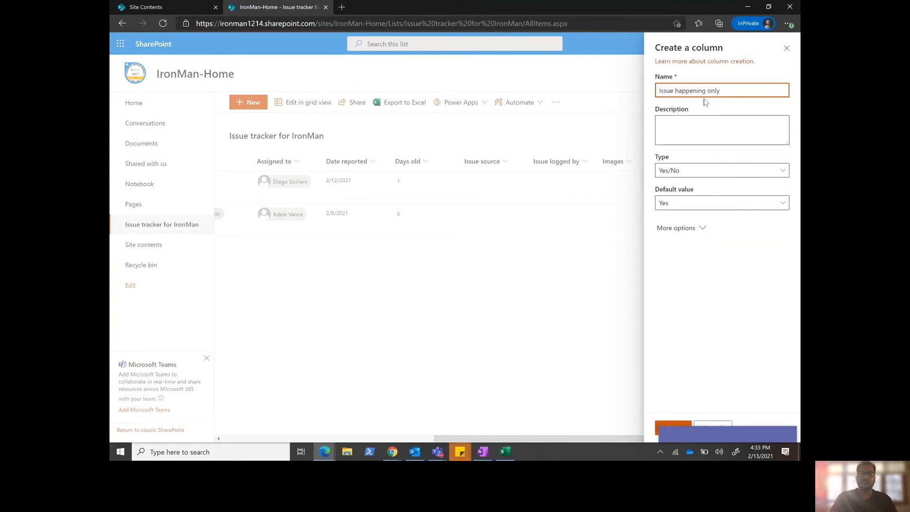
type(" on")
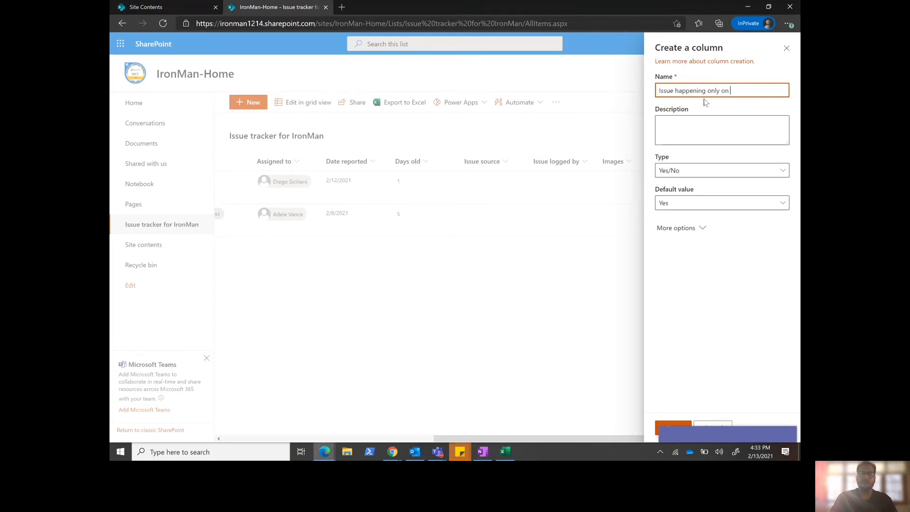
type(" ios devic")
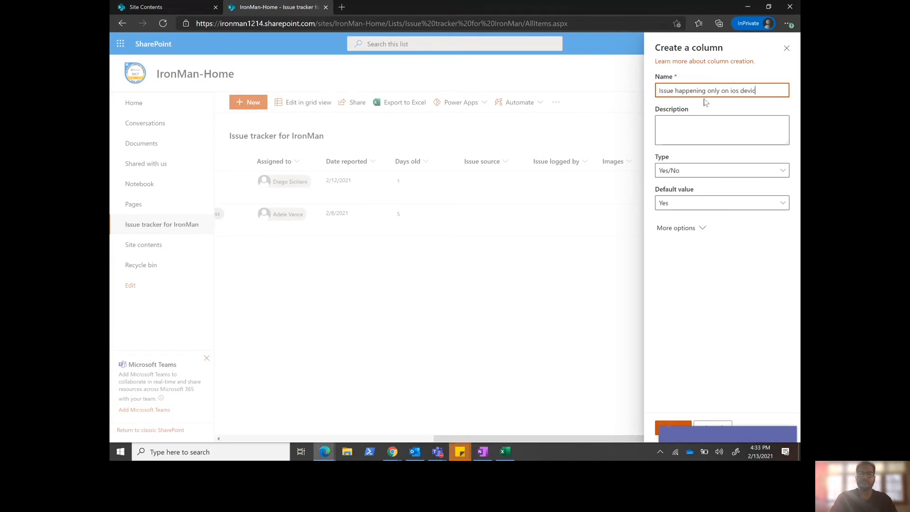
type("e")
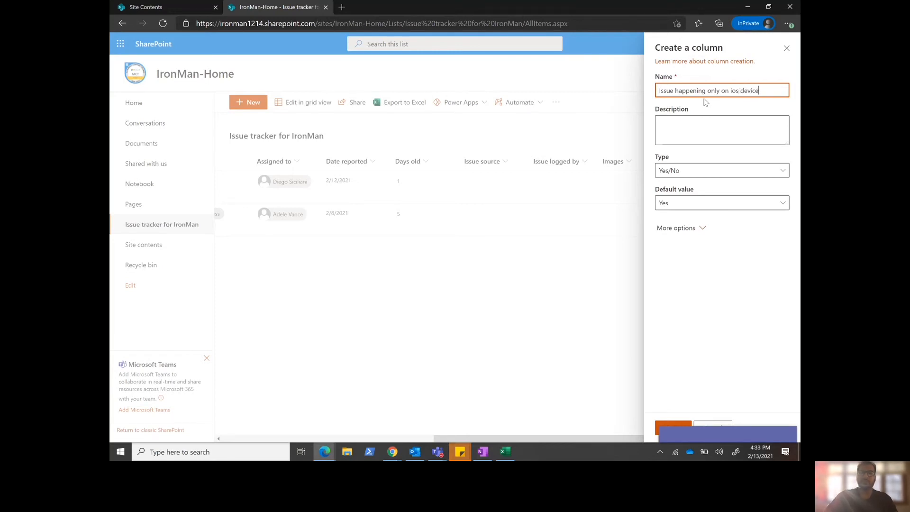
left_click(705, 204)
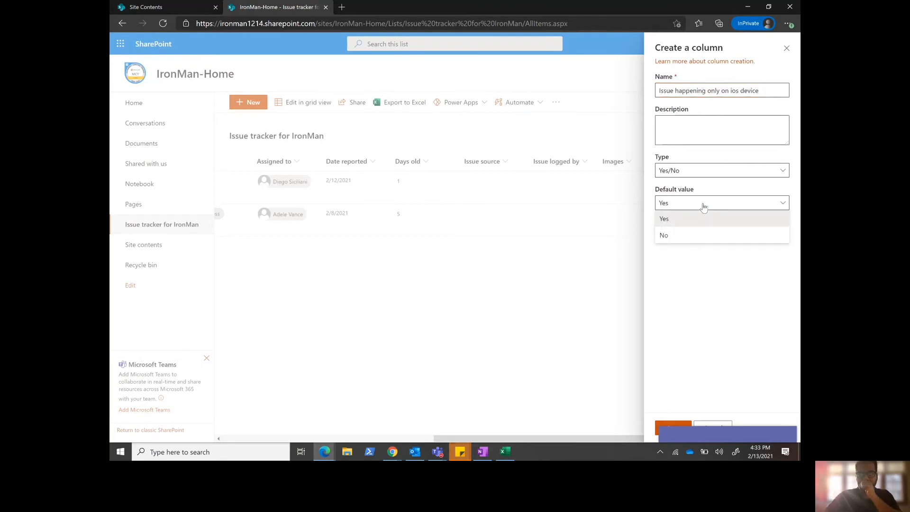
left_click(705, 207)
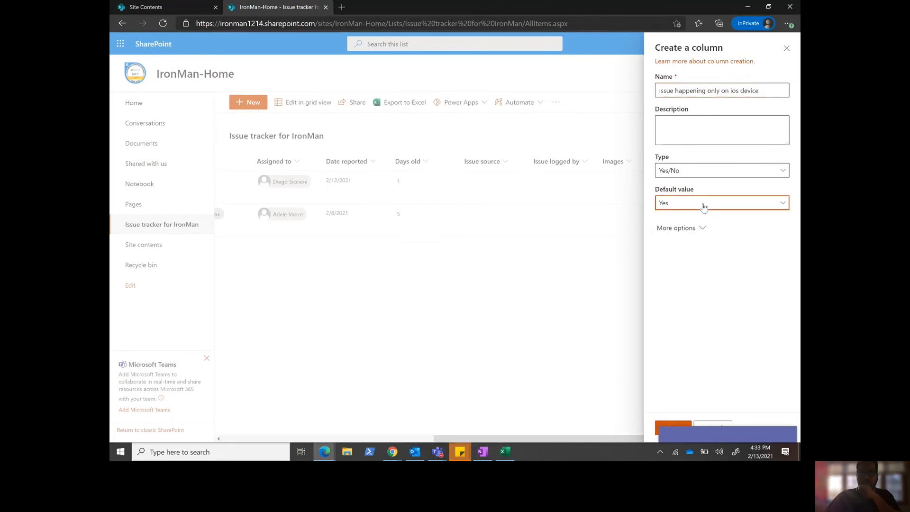
left_click(701, 229)
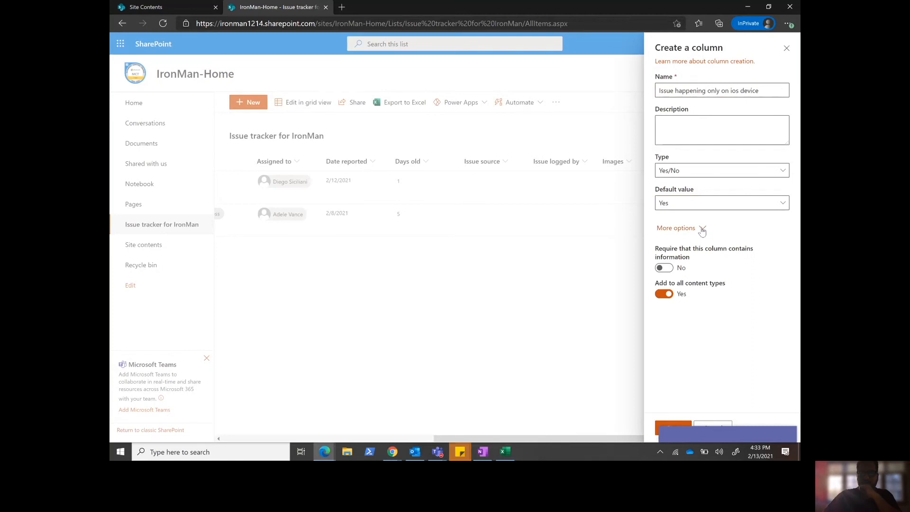
left_click(664, 268)
left_click(673, 427)
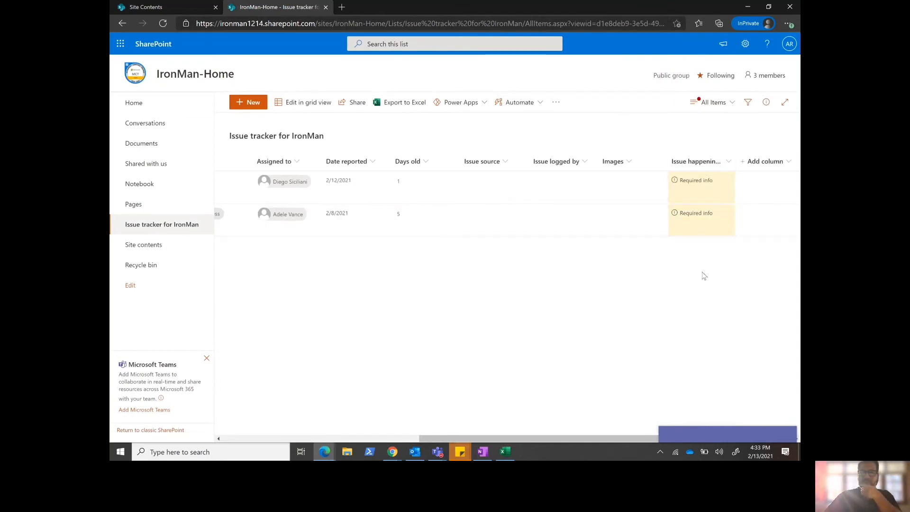
- In grid view, set the iOS-only value to Yes for the iPad crash and No for Iphone X
left_click(677, 185)
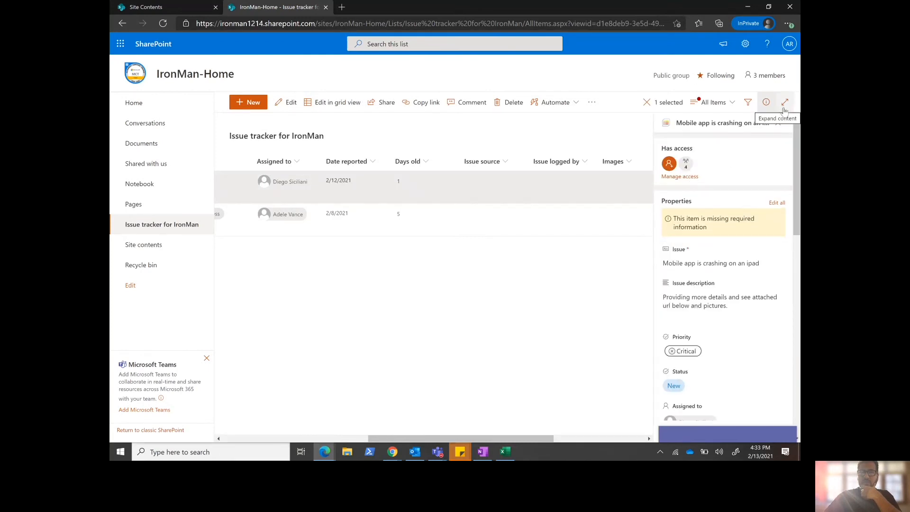
left_click(777, 123)
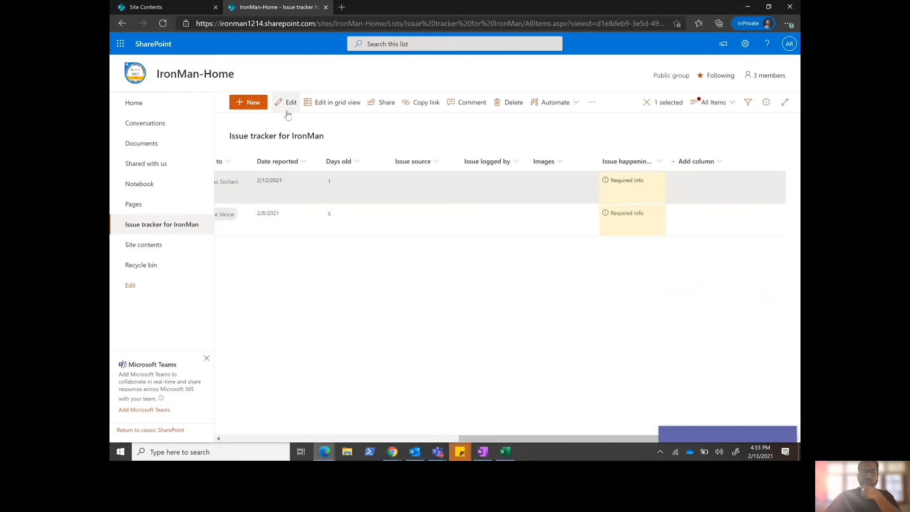
left_click(326, 109)
left_click(735, 233)
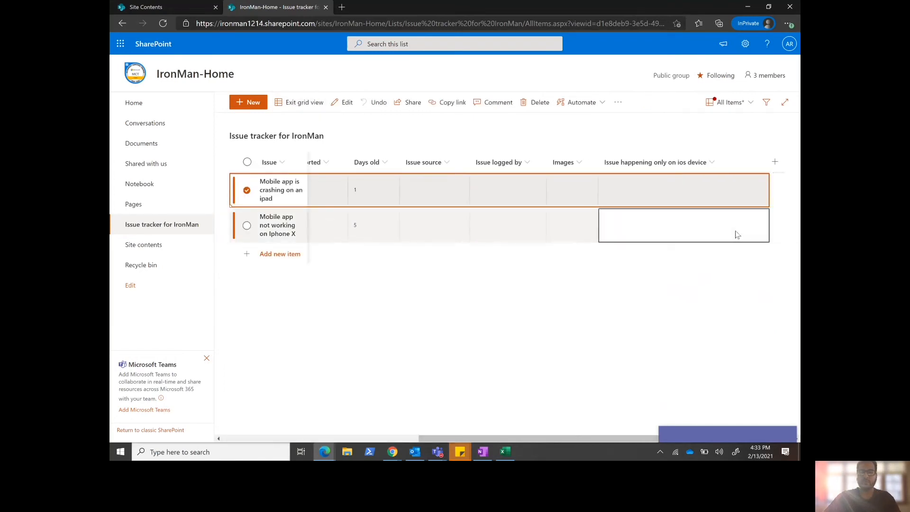
left_click(649, 186)
left_click(760, 181)
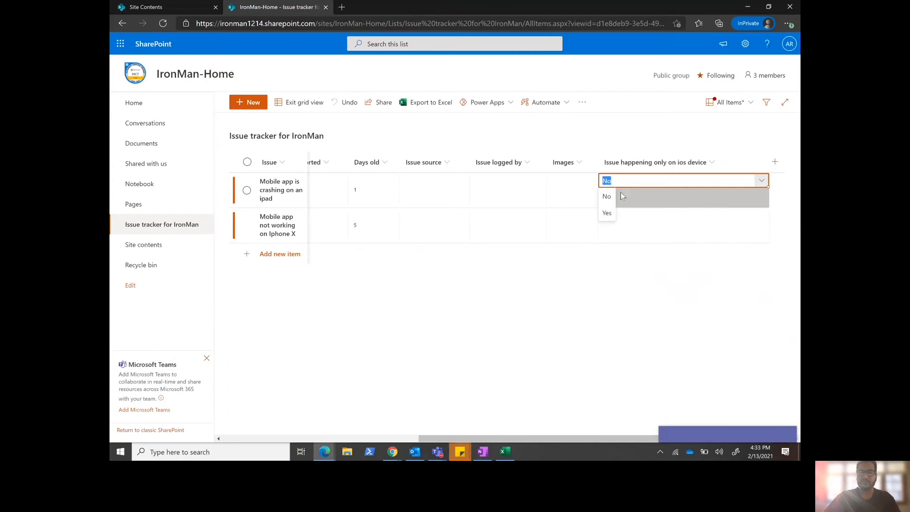
left_click(605, 212)
left_click(680, 231)
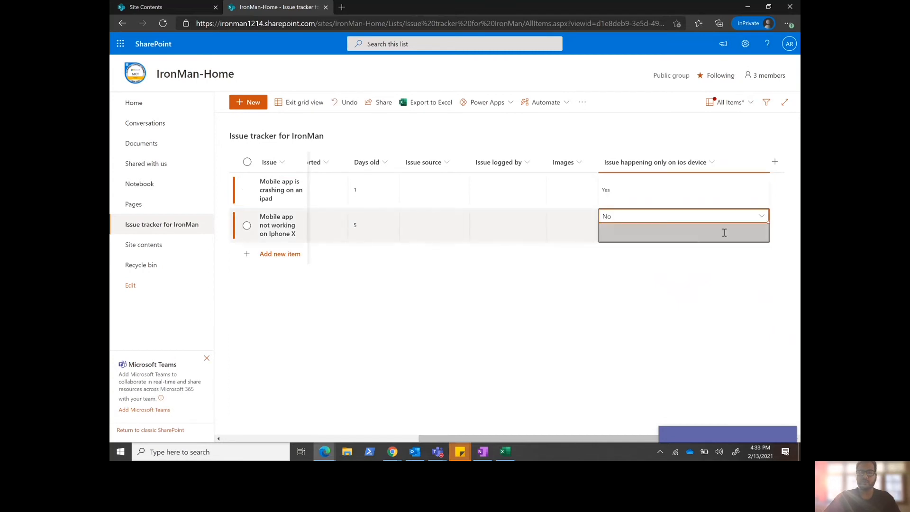
left_click(761, 216)
left_click(607, 231)
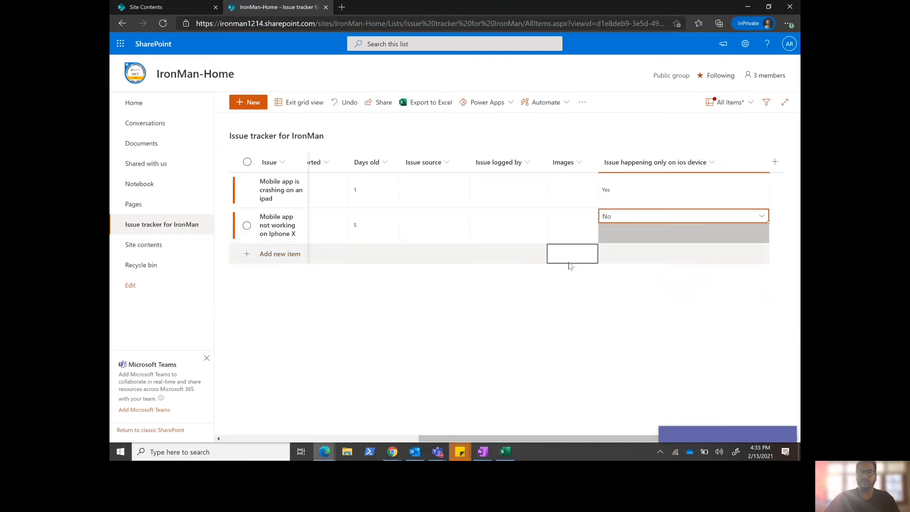
left_click(303, 105)
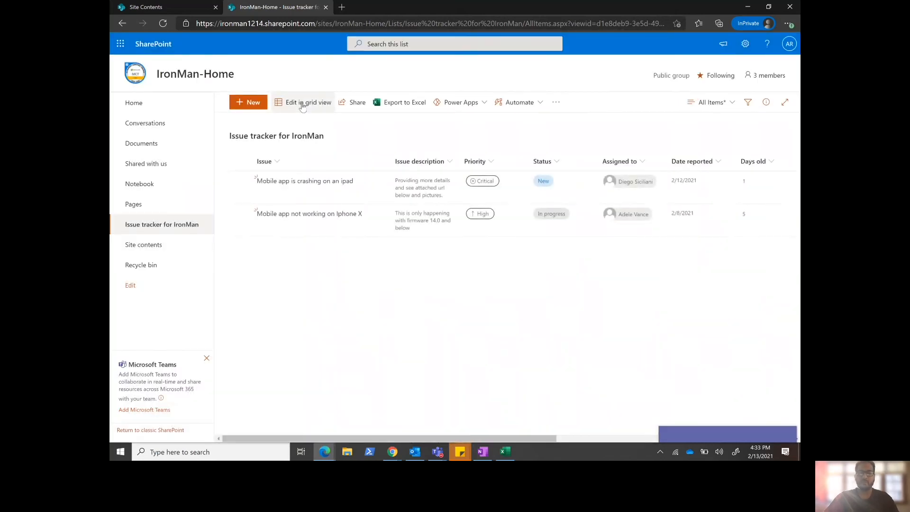
scroll(505, 211, "right", 5)
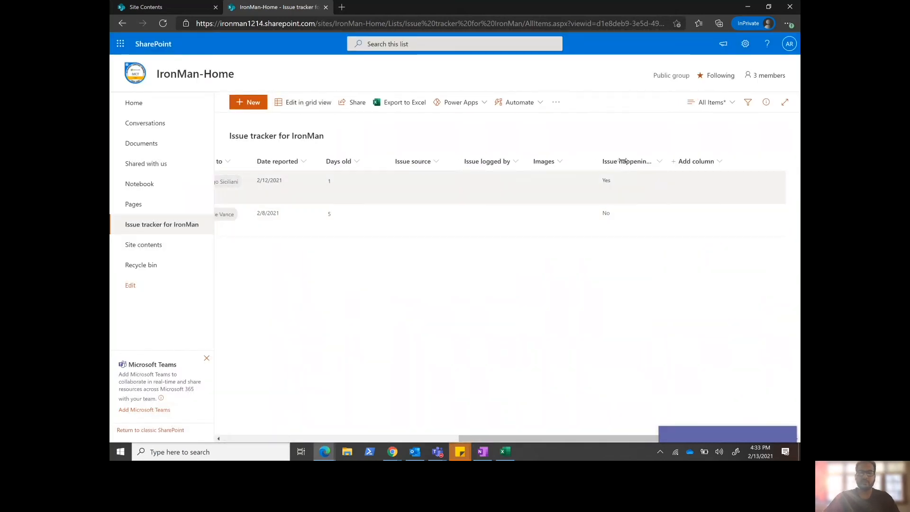
left_click(247, 104)
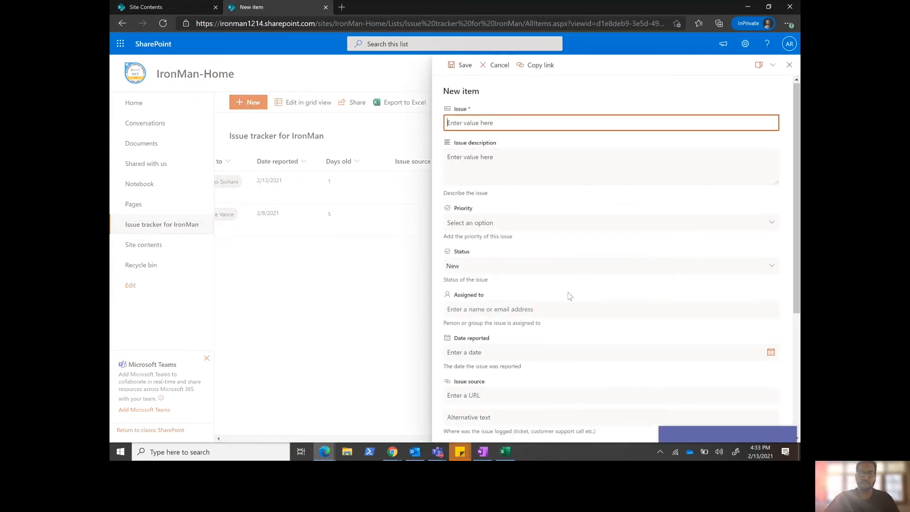
scroll(570, 296, "down", 3)
scroll(570, 295, "down", 1)
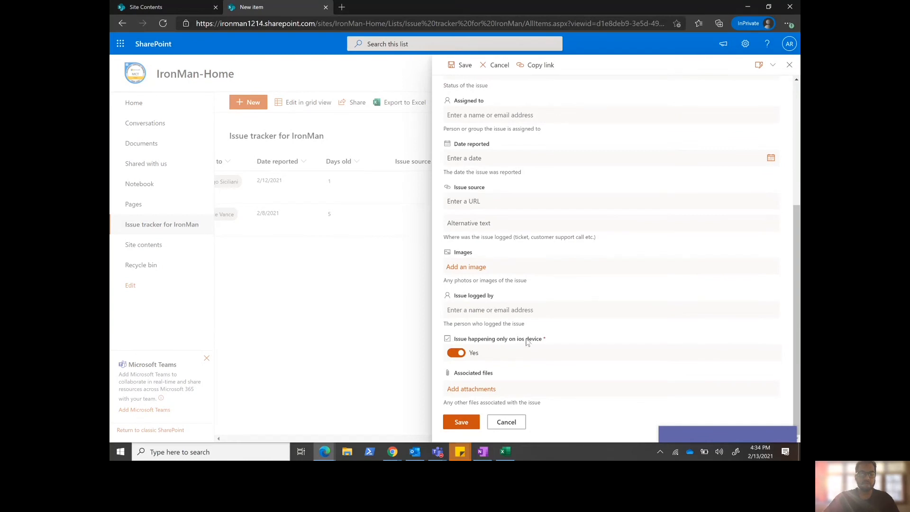
left_click(458, 353)
left_click(458, 353)
left_click(458, 353)
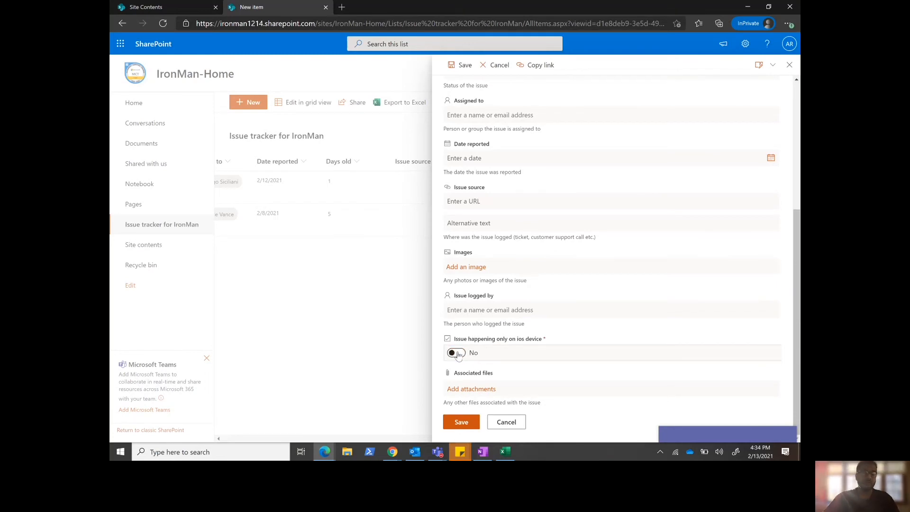
left_click(458, 353)
left_click(506, 422)
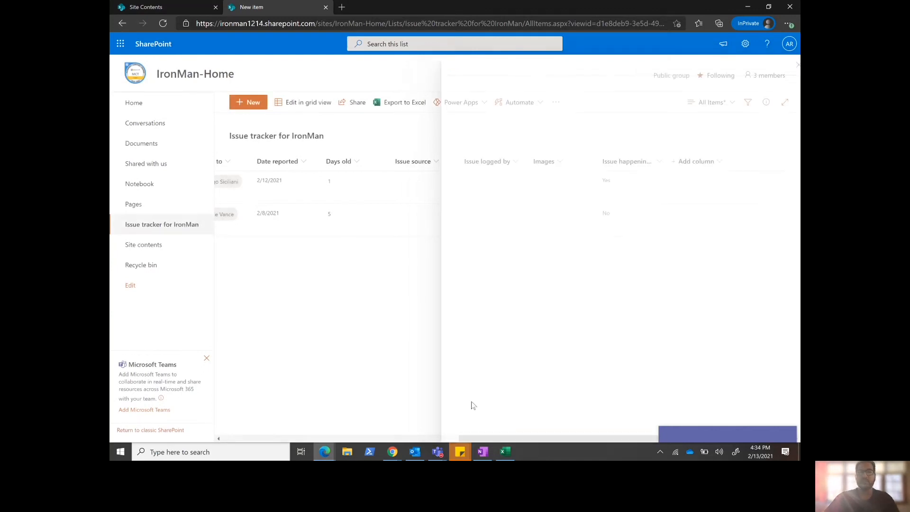
left_click(731, 106)
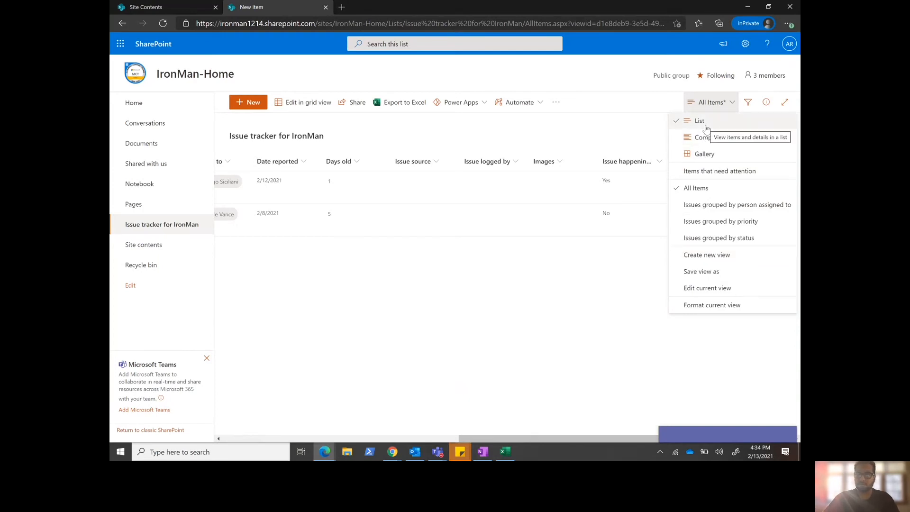
- Preview the issues as Gallery cards, then switch to the Compact List layout
left_click(724, 159)
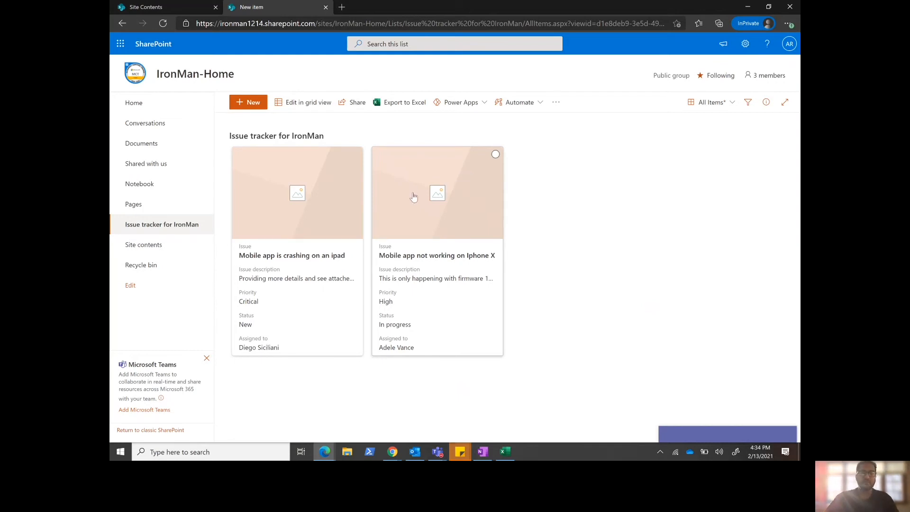
left_click(711, 102)
left_click(709, 138)
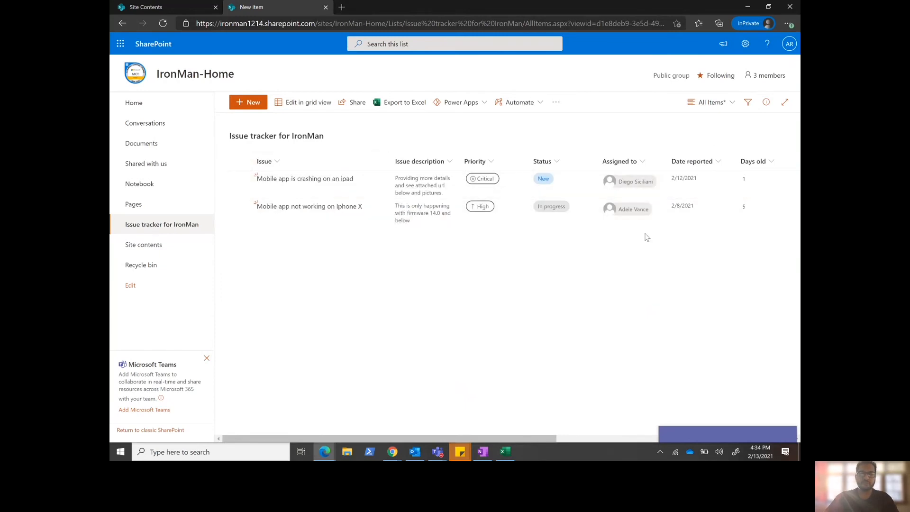
- Switch to the Issues grouped by status view, collapsing and re-expanding the In progress and New groups
scroll(628, 237, "right", 5)
scroll(628, 237, "left", 5)
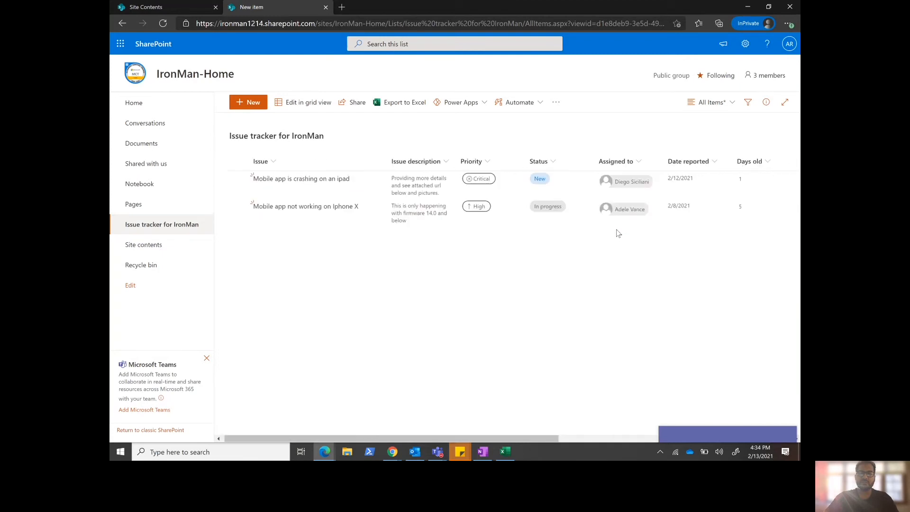
left_click(709, 105)
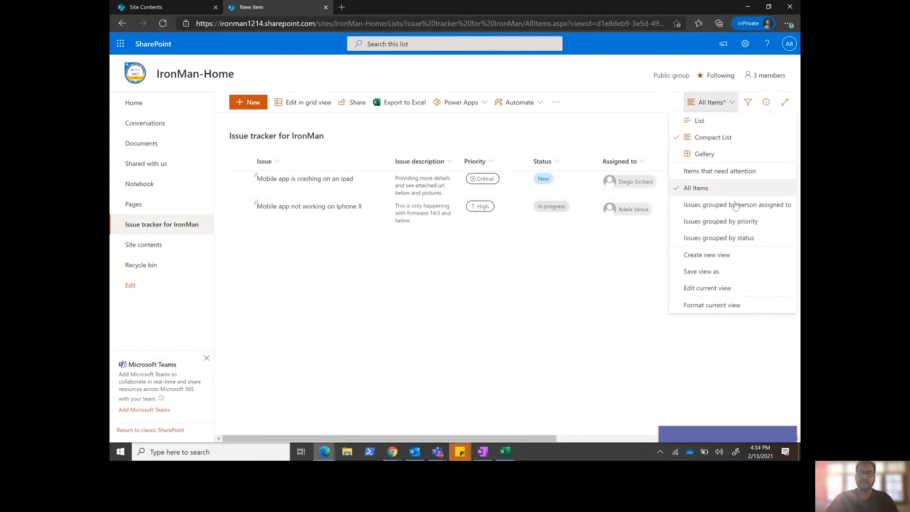
left_click(726, 238)
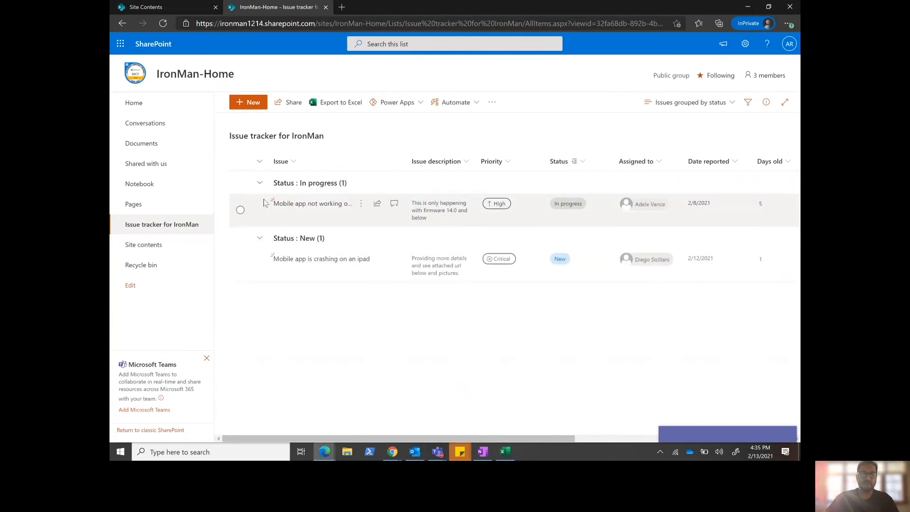
left_click(260, 183)
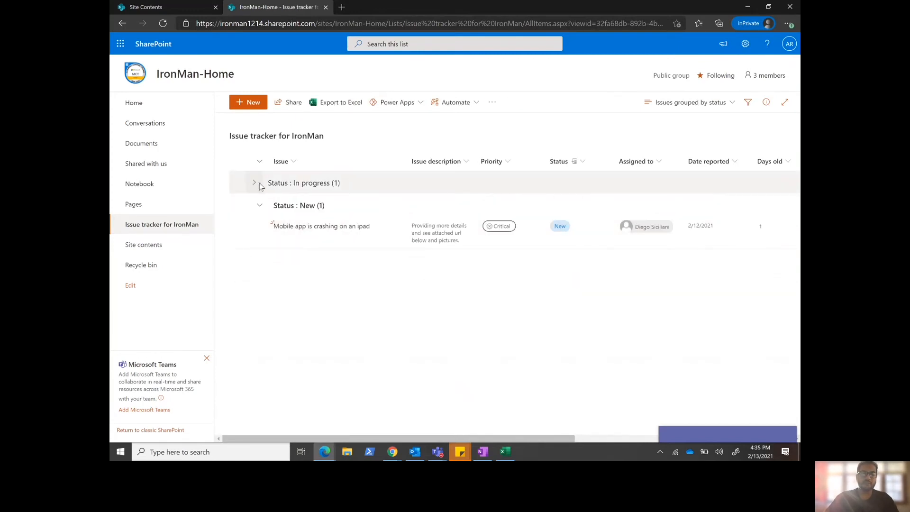
left_click(259, 207)
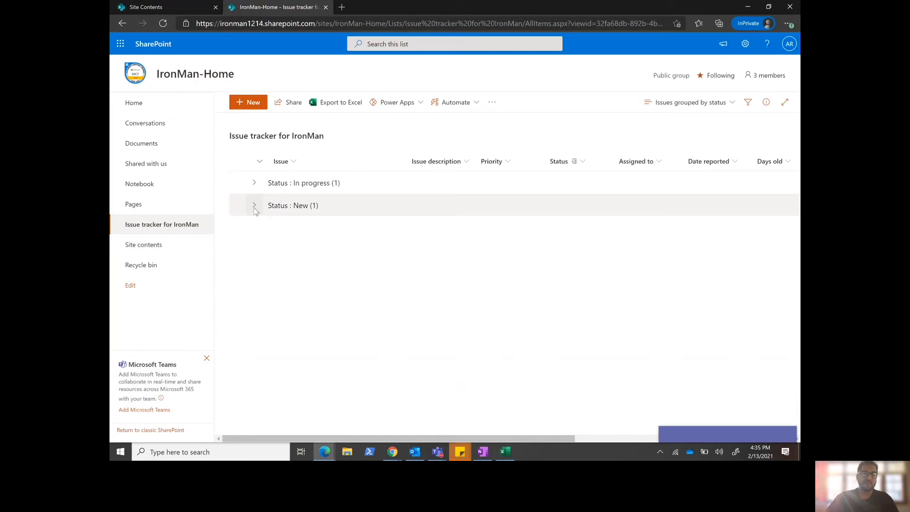
left_click(255, 210)
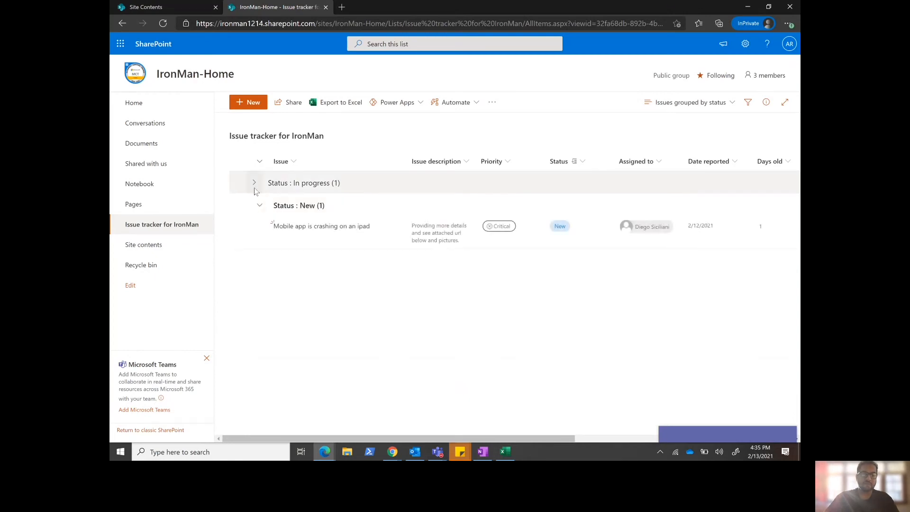
left_click(255, 185)
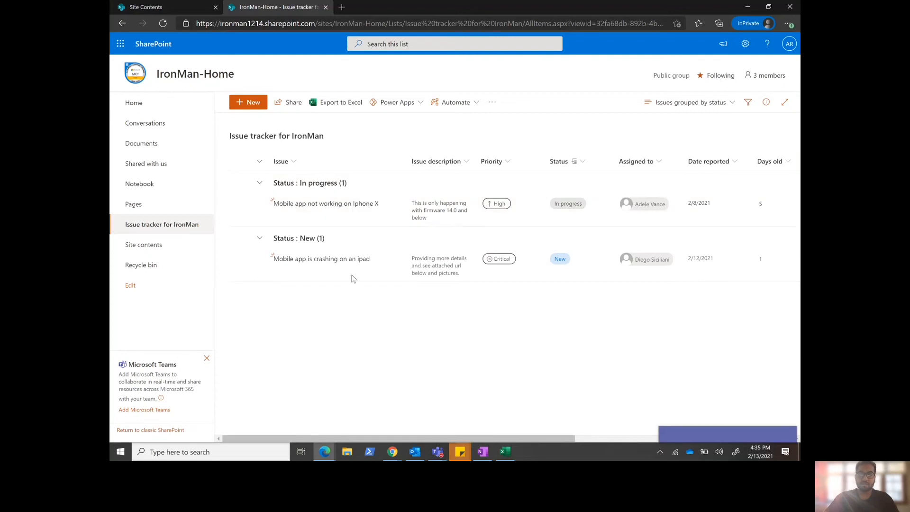
left_click(731, 104)
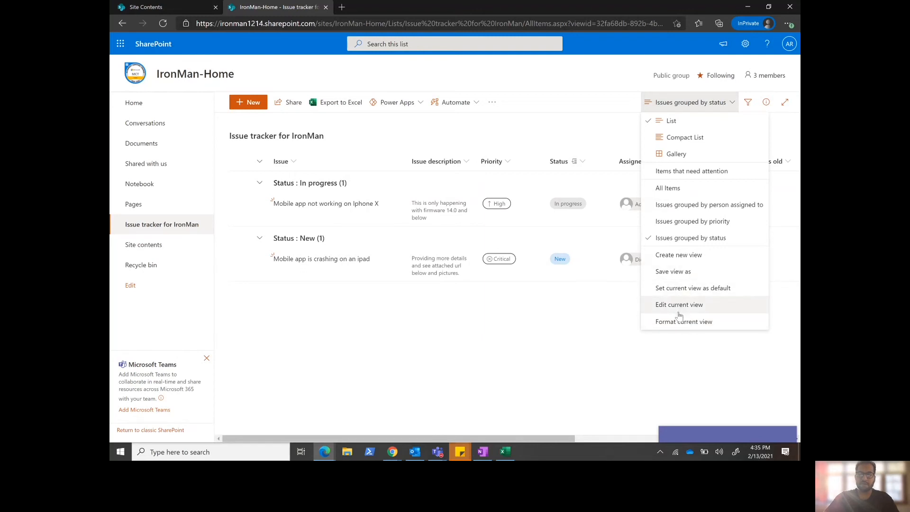
left_click(681, 259)
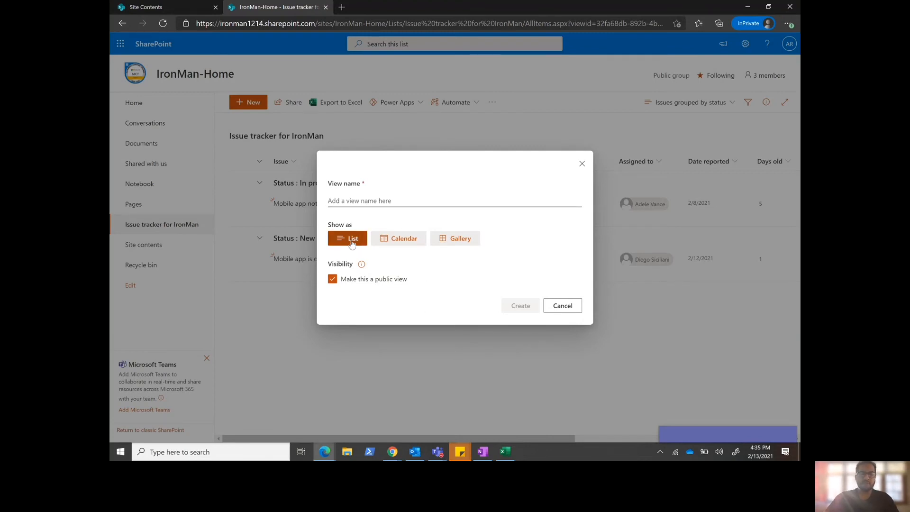
left_click(405, 242)
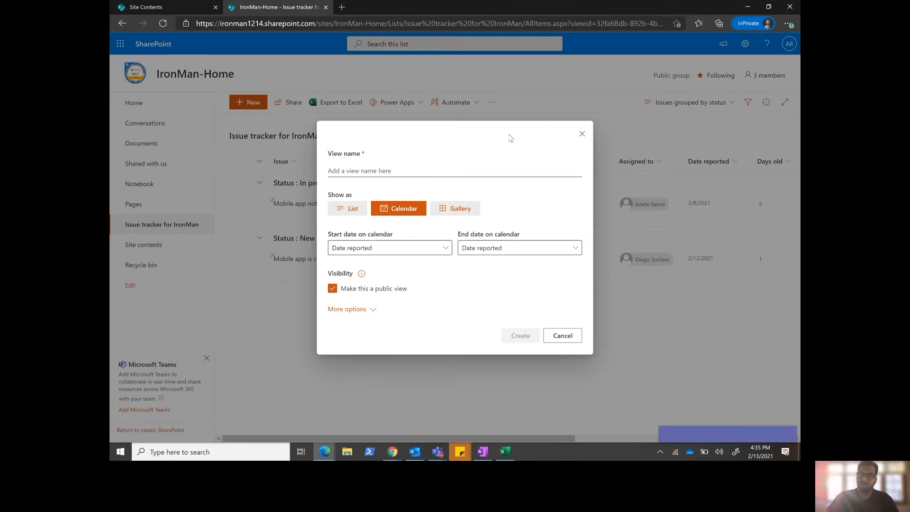
left_click(582, 135)
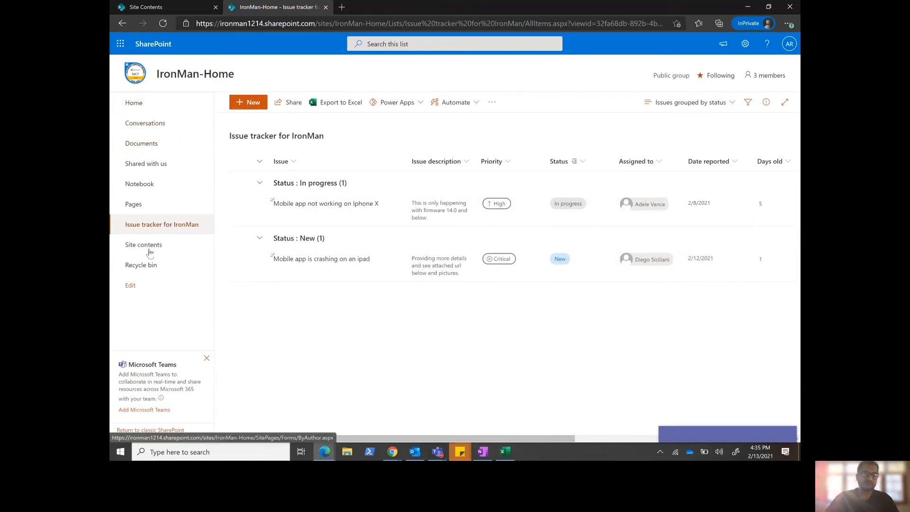
- Open the IronMan-Home home page in edit mode and browse the web part choices for column two
left_click(135, 109)
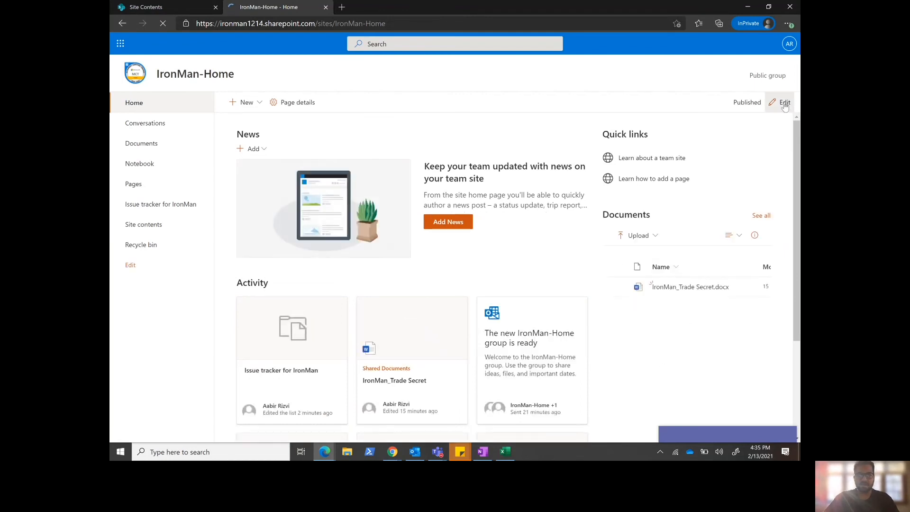
left_click(784, 103)
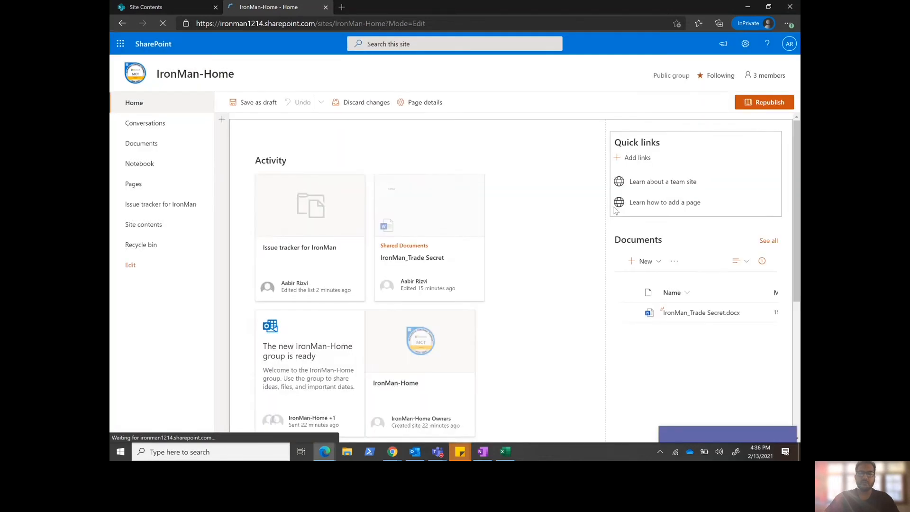
left_click(696, 126)
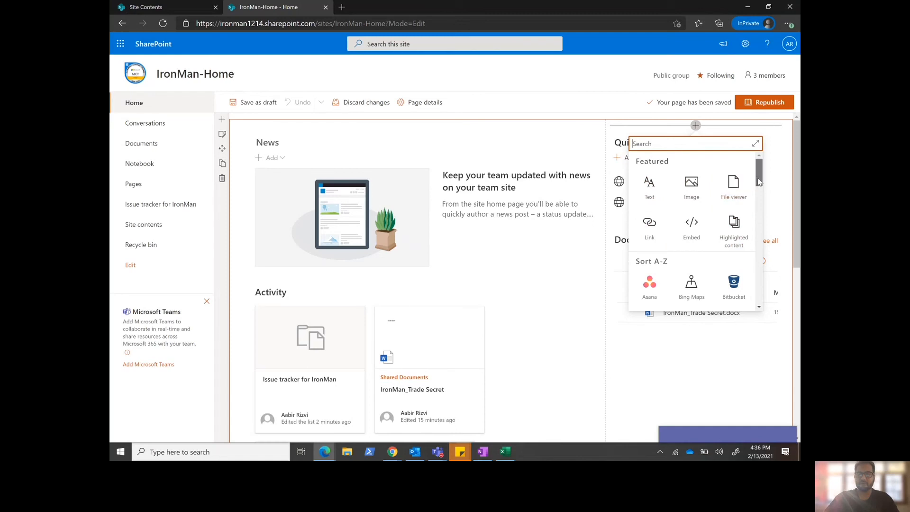
left_click_drag(759, 181, 760, 214)
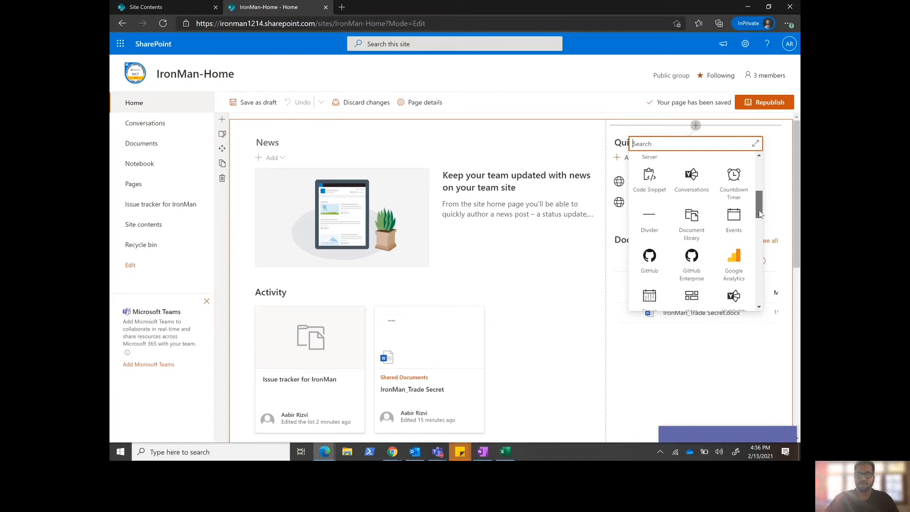
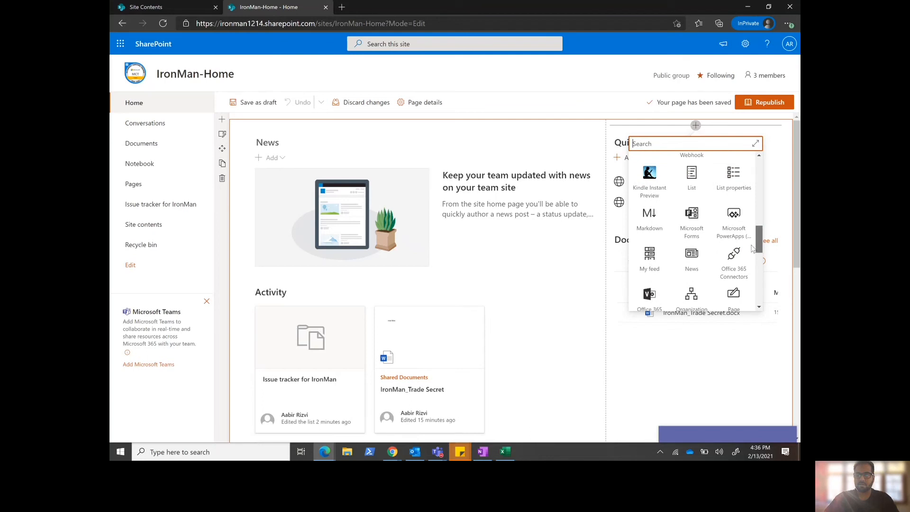
- Add a List web part to the right column showing the Issue tracker for IronMan list's two issues
scroll(750, 242, "up", 2)
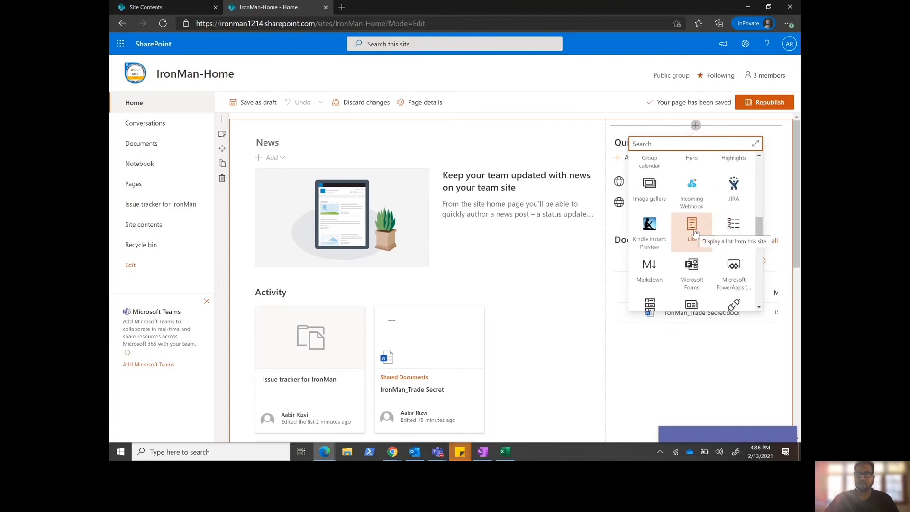
left_click(695, 234)
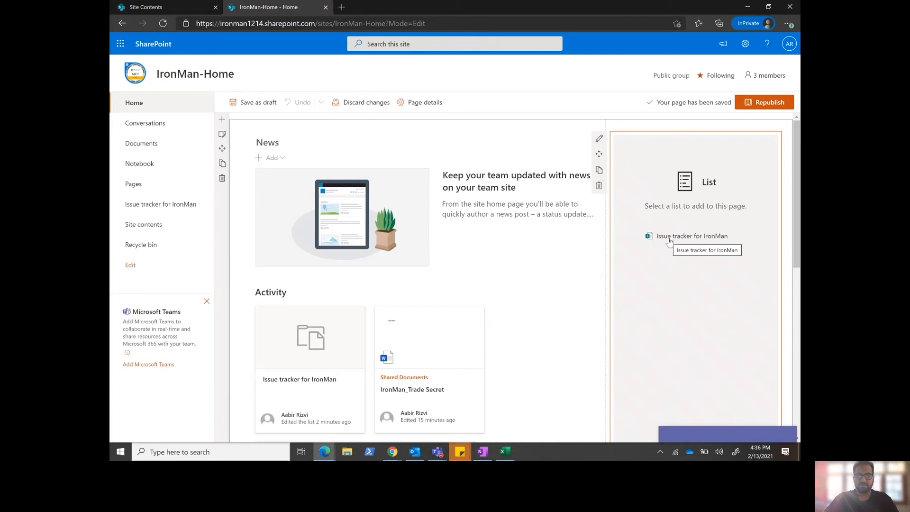
left_click(670, 237)
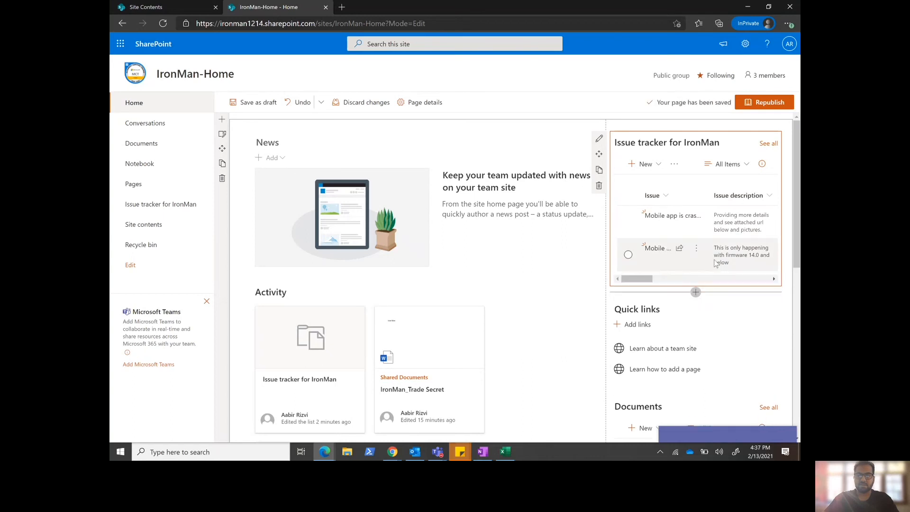
left_click(746, 166)
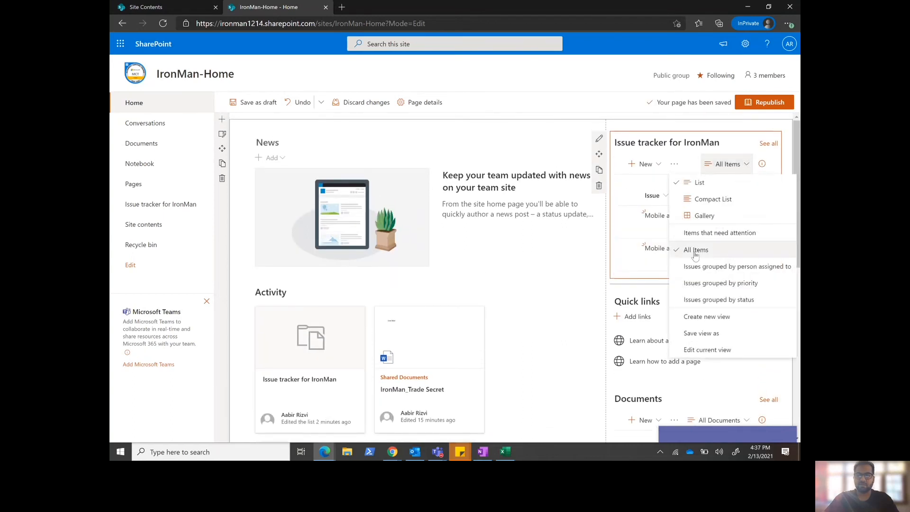
left_click(694, 217)
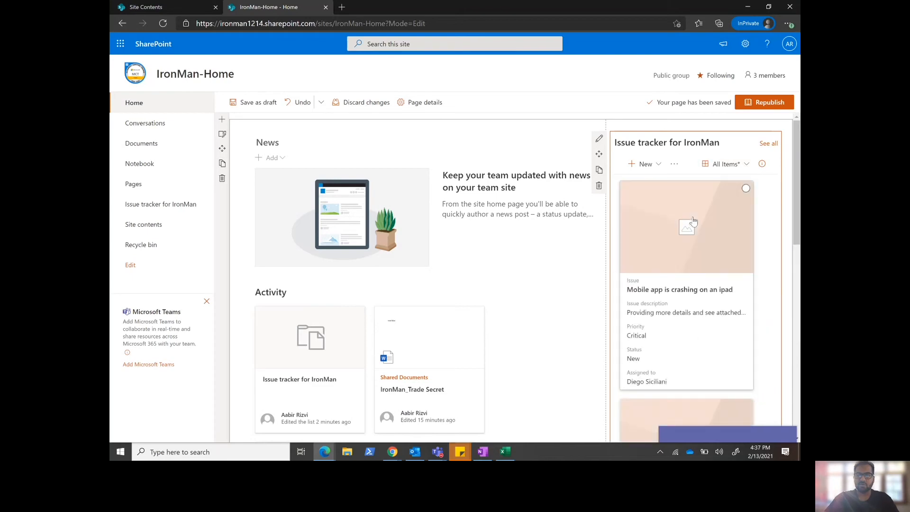
scroll(694, 222, "down", 2)
scroll(694, 222, "down", 3)
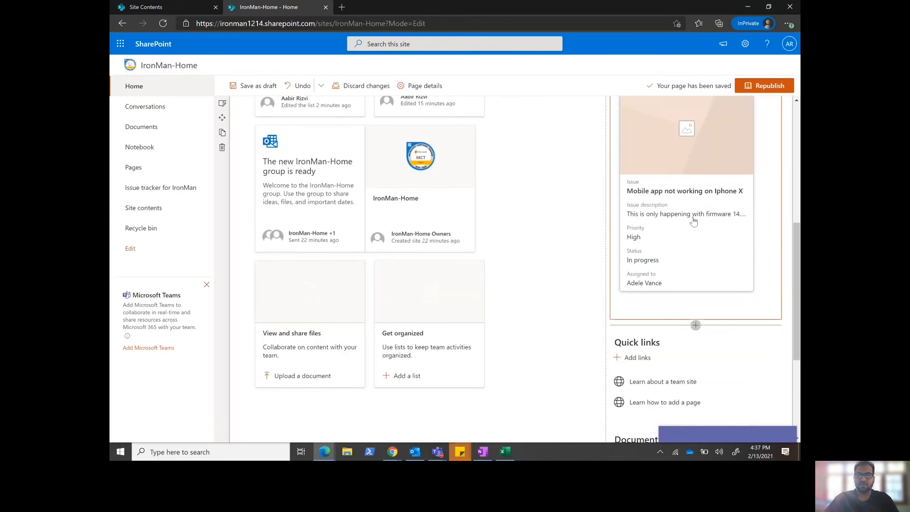
scroll(694, 222, "up", 3)
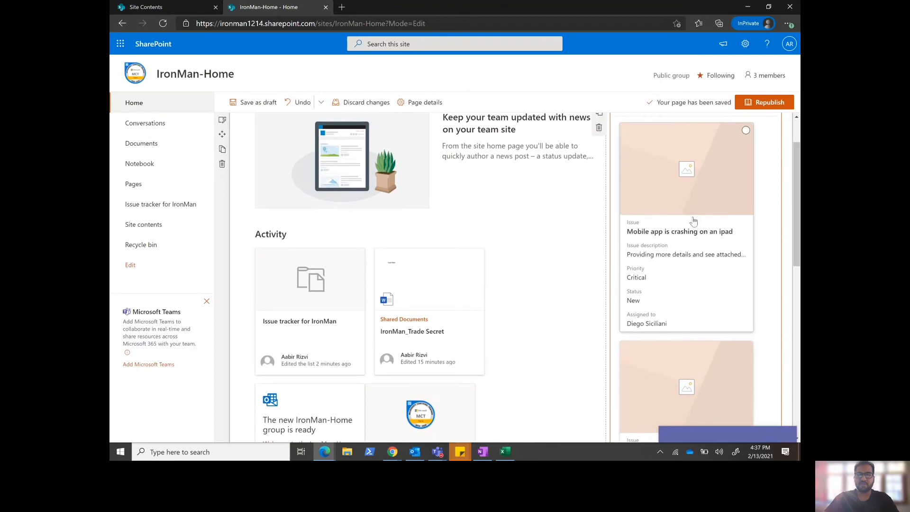
scroll(694, 221, "down", 2)
scroll(694, 221, "down", 5)
scroll(693, 221, "up", 8)
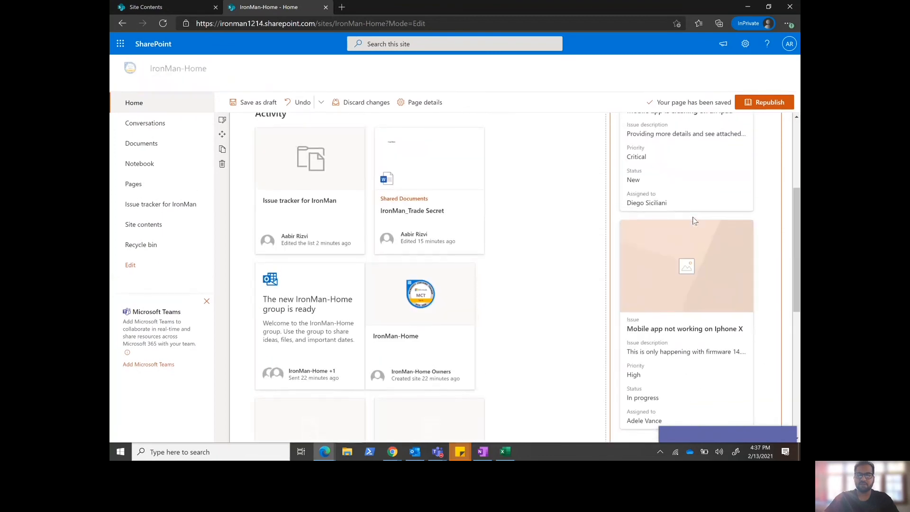
left_click(727, 164)
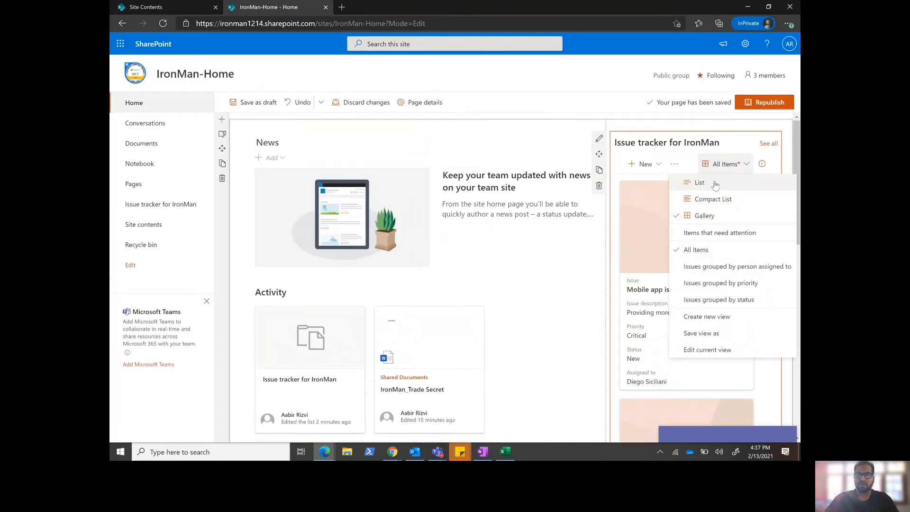
left_click(711, 199)
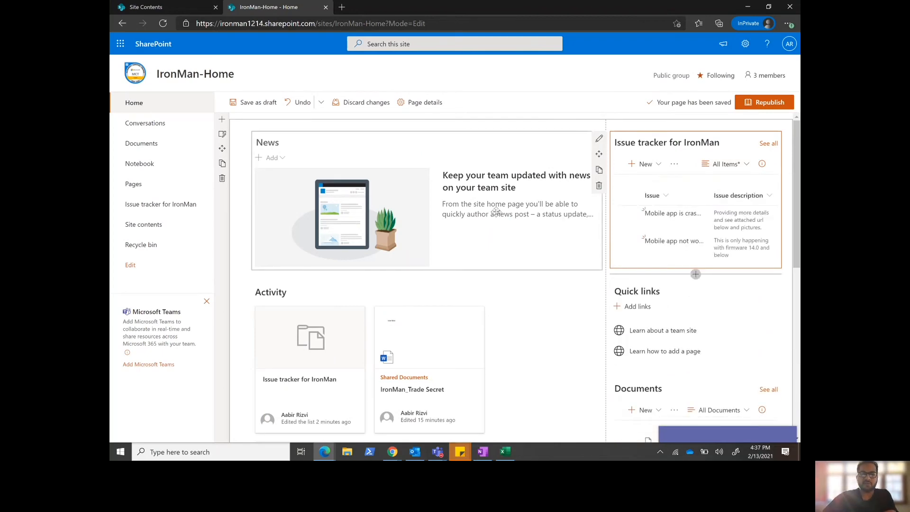
scroll(522, 327, "down", 2)
scroll(522, 327, "up", 1)
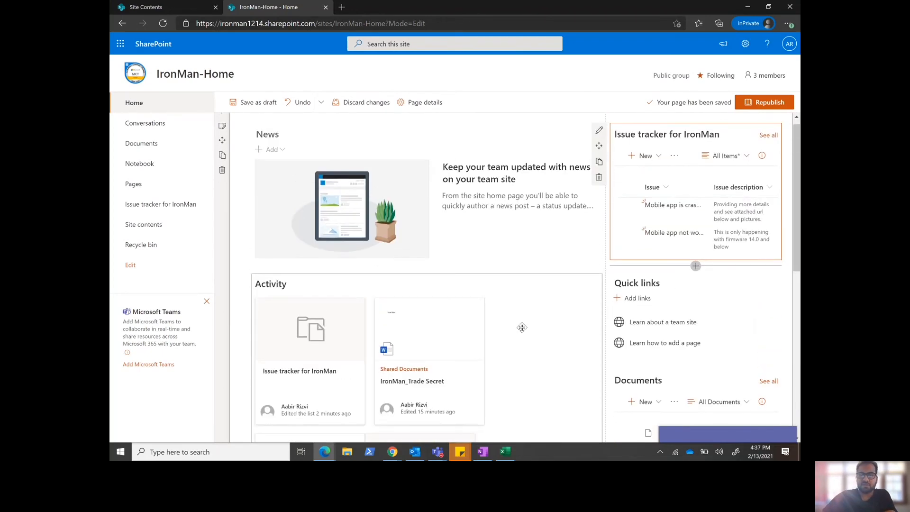
scroll(522, 327, "down", 2)
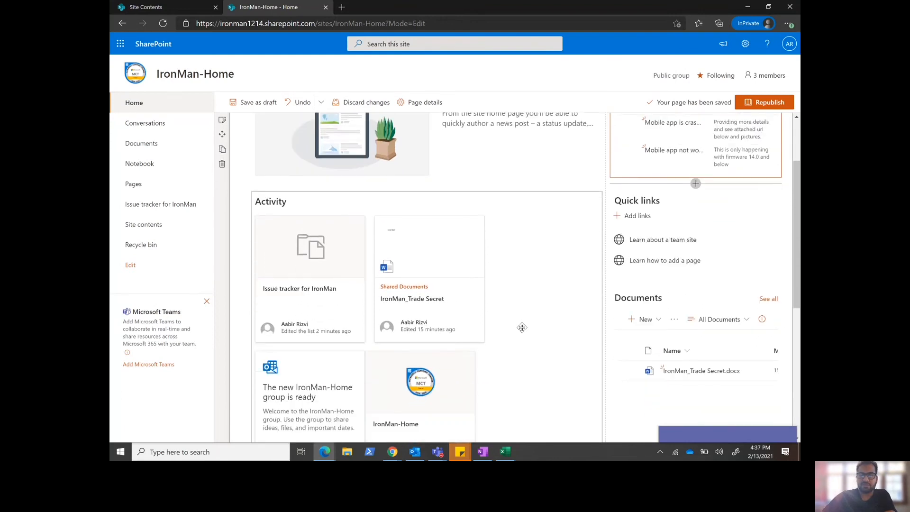
scroll(522, 327, "up", 2)
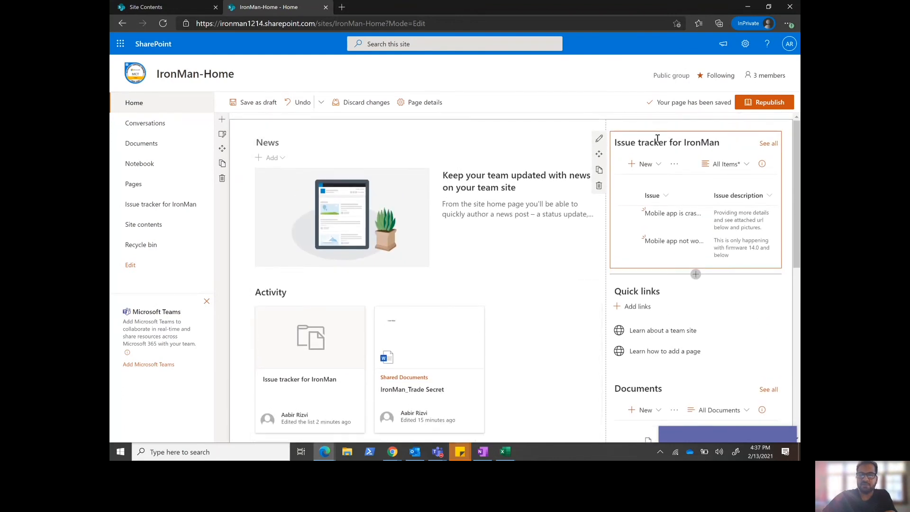
- Drag the Issue tracker web part into the left column directly below News
left_click_drag(599, 197, 460, 283)
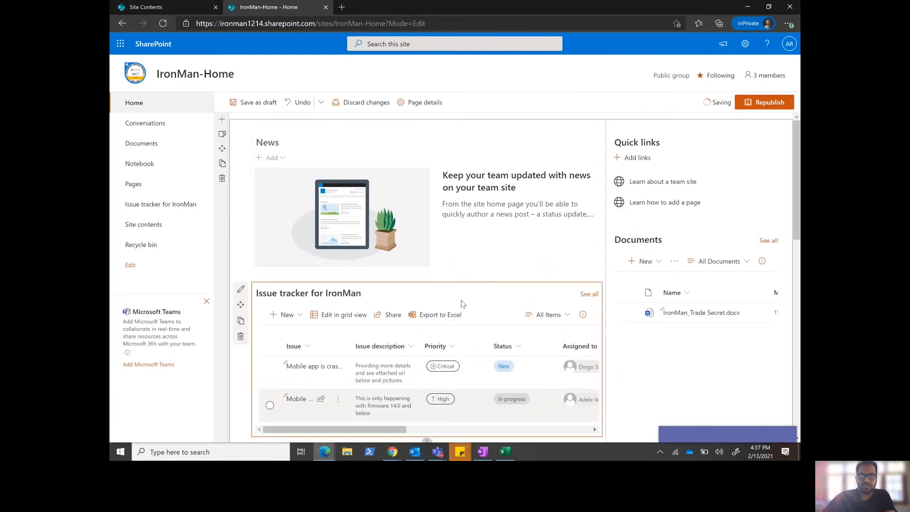
scroll(596, 336, "down", 5)
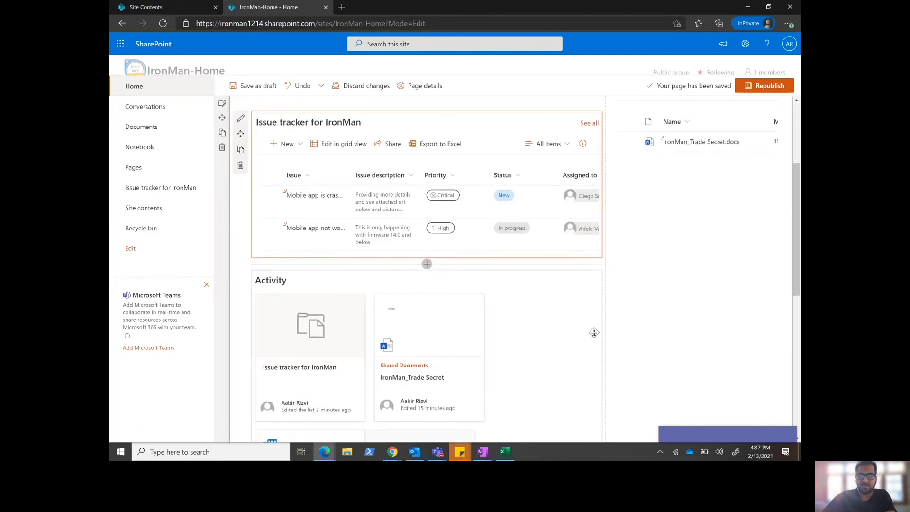
scroll(663, 213, "up", 4)
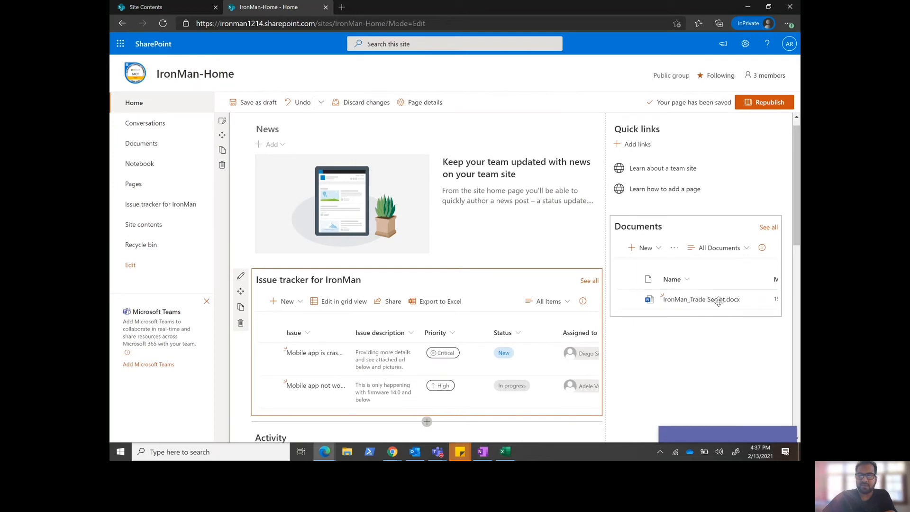
scroll(718, 302, "down", 8)
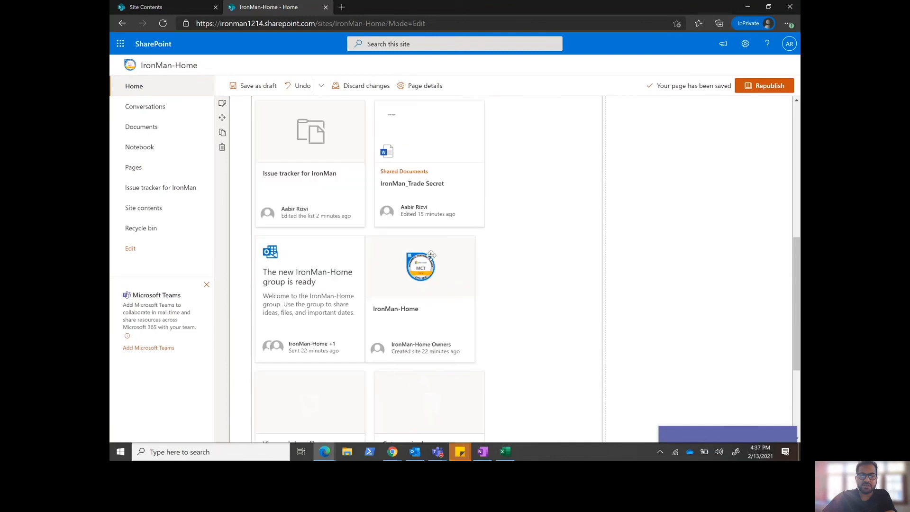
scroll(326, 265, "down", 4)
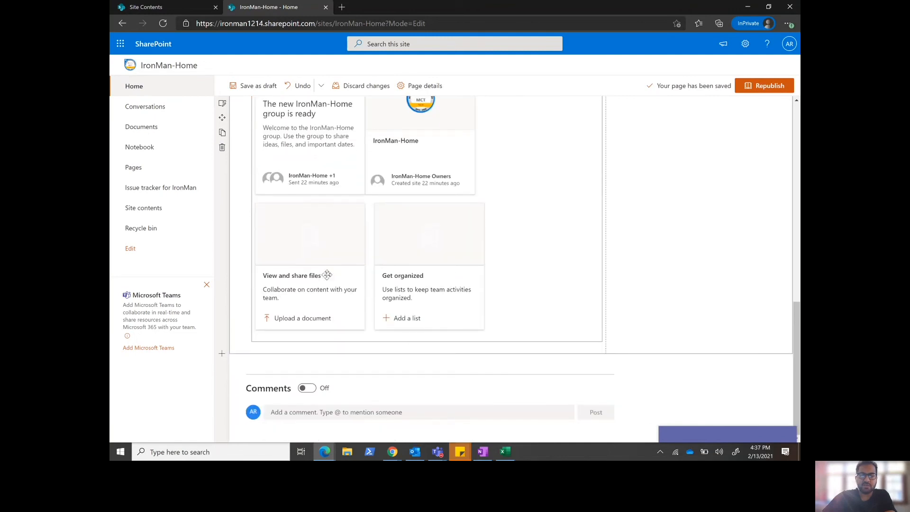
scroll(327, 275, "up", 6)
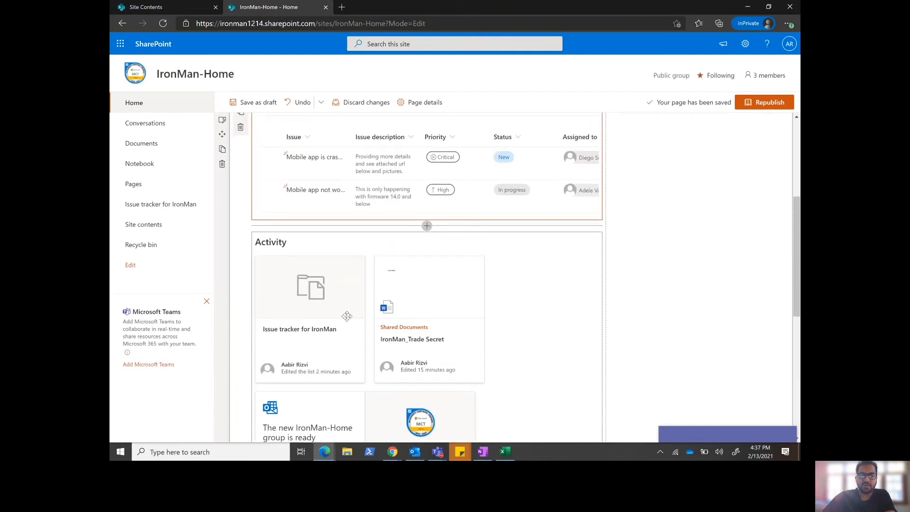
scroll(376, 316, "up", 5)
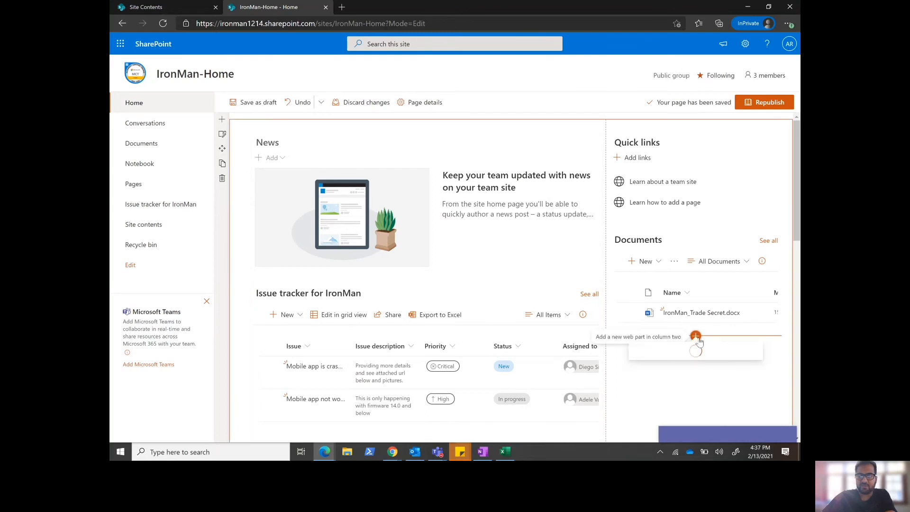
- Add a Countdown timer web part below the Documents web part in the right column
left_click(697, 338)
scroll(698, 340, "down", 1)
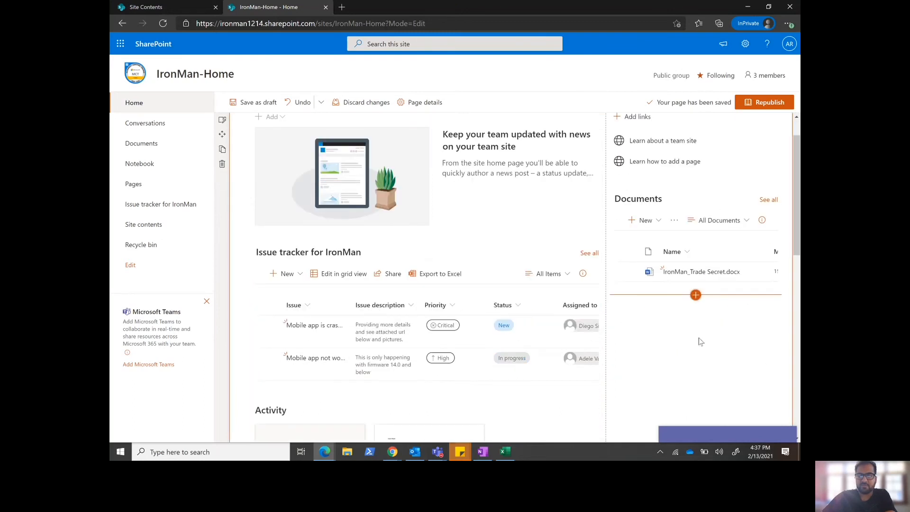
left_click(696, 296)
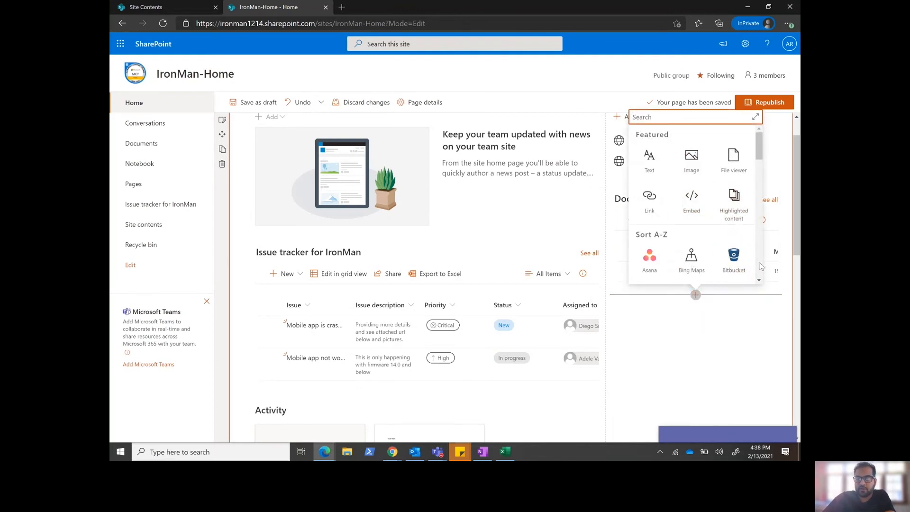
scroll(761, 269, "down", 3)
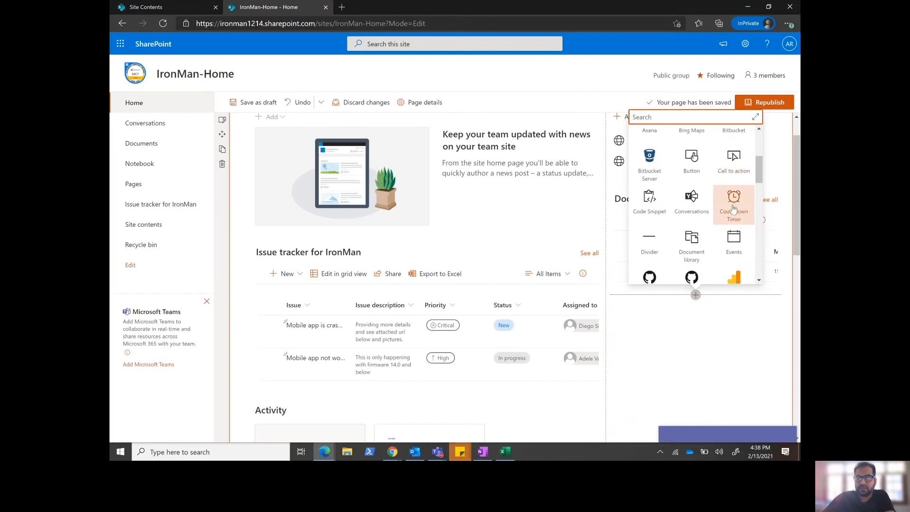
left_click(734, 214)
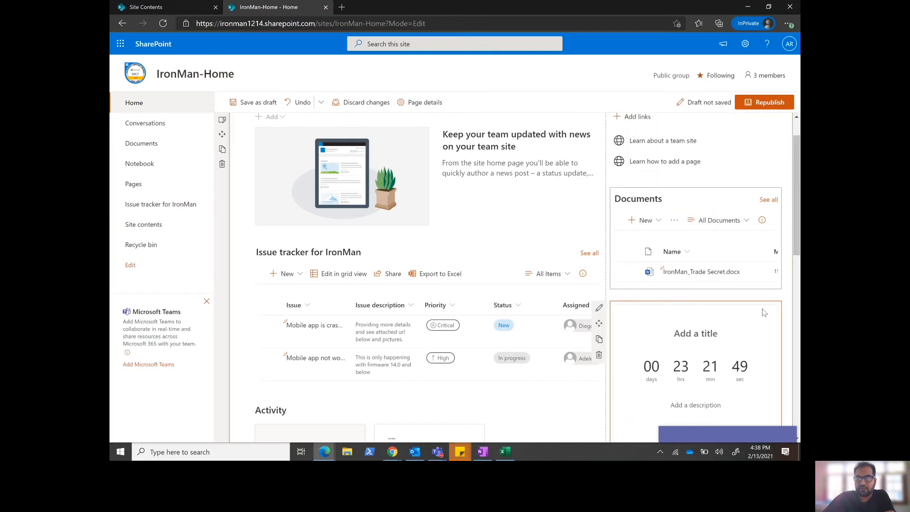
scroll(762, 308, "down", 2)
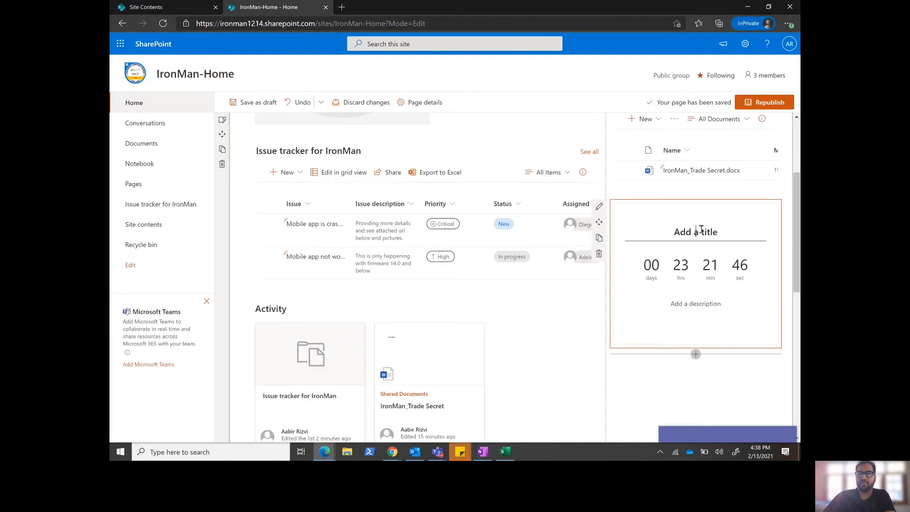
- Title the countdown timer 'GO Live for Mobile App', fixing the mistyped 'APp'
left_click(677, 232)
type("GO")
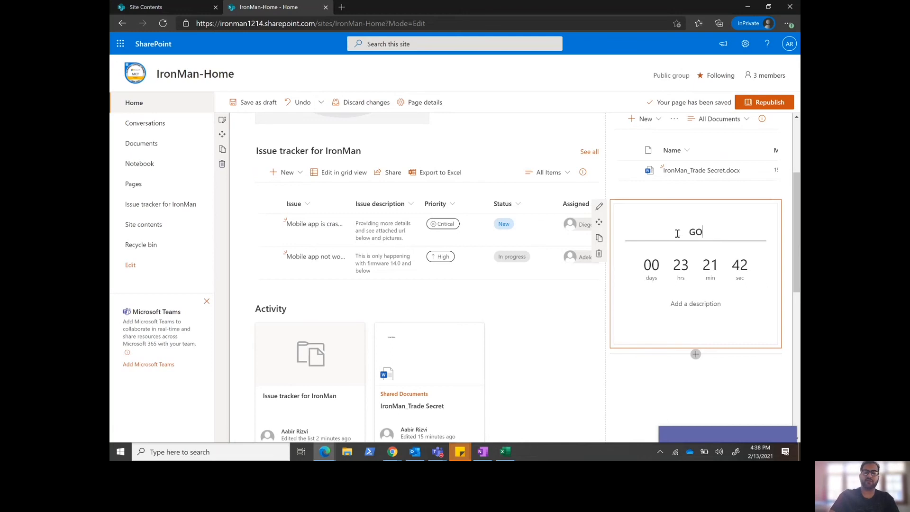
type(" Live for ")
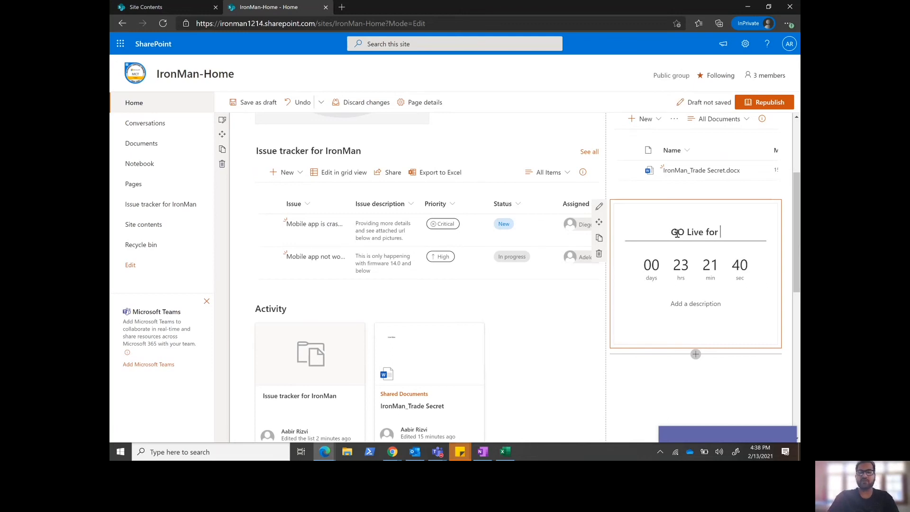
type("Mobi")
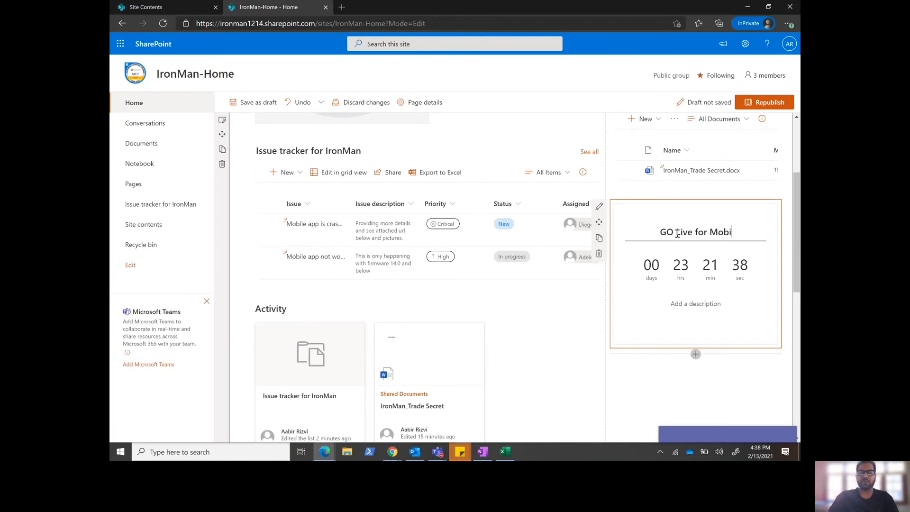
type("le APp")
key("BackSpace")
key("BackSpace")
type("pp")
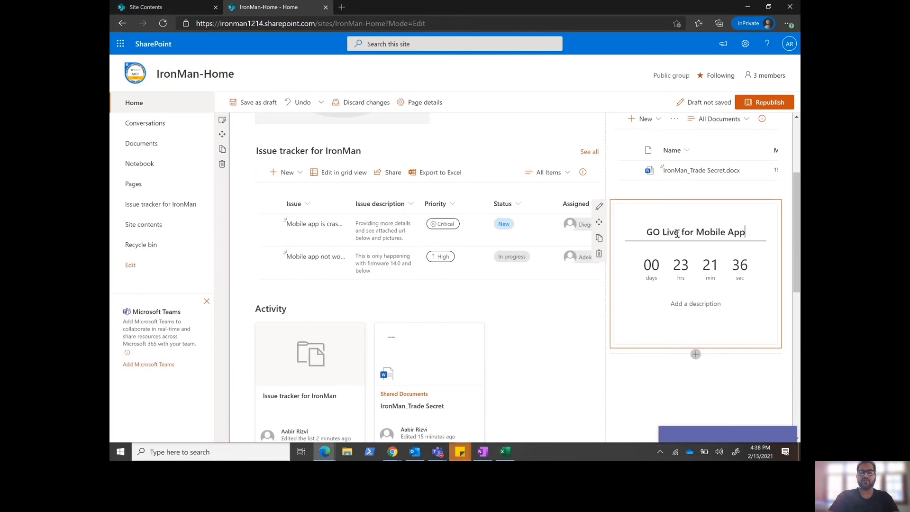
left_click(600, 208)
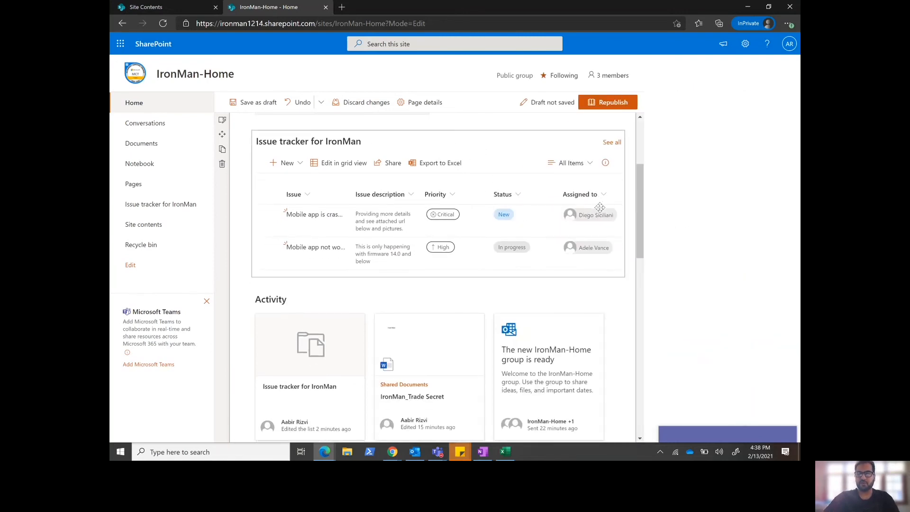
- Set the countdown's target date to Saturday, May 1, 2021 in the date calendar
scroll(600, 208, "down", 10)
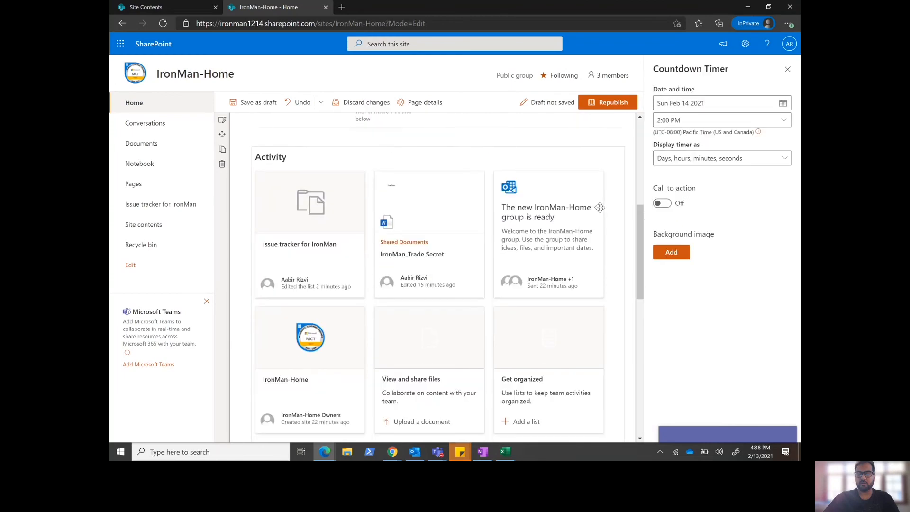
left_click(782, 104)
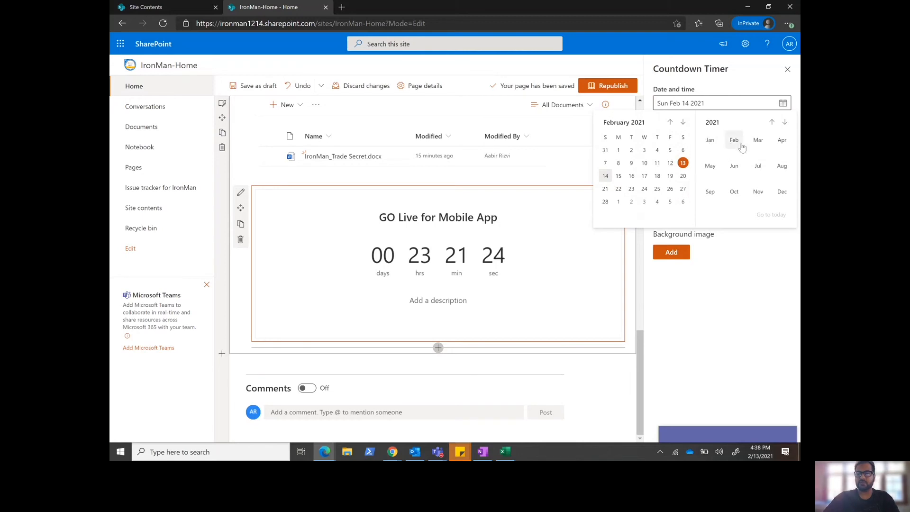
left_click(711, 167)
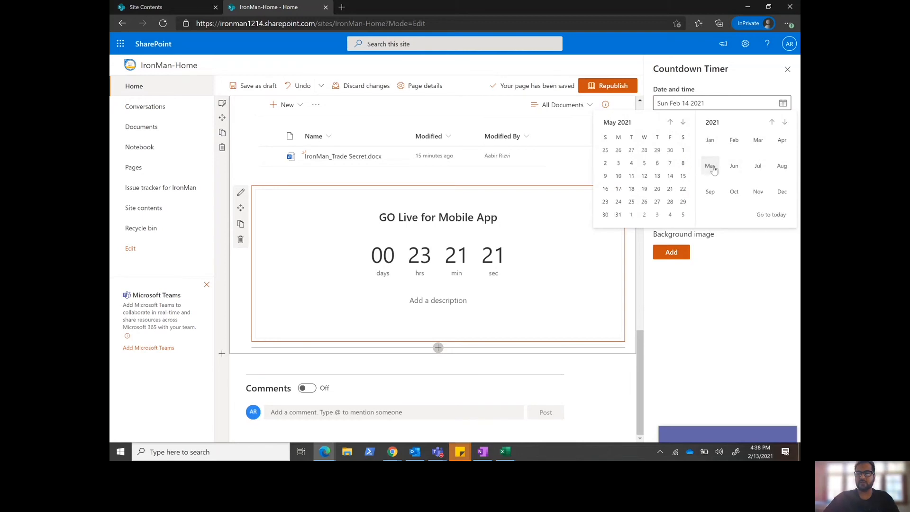
left_click(683, 151)
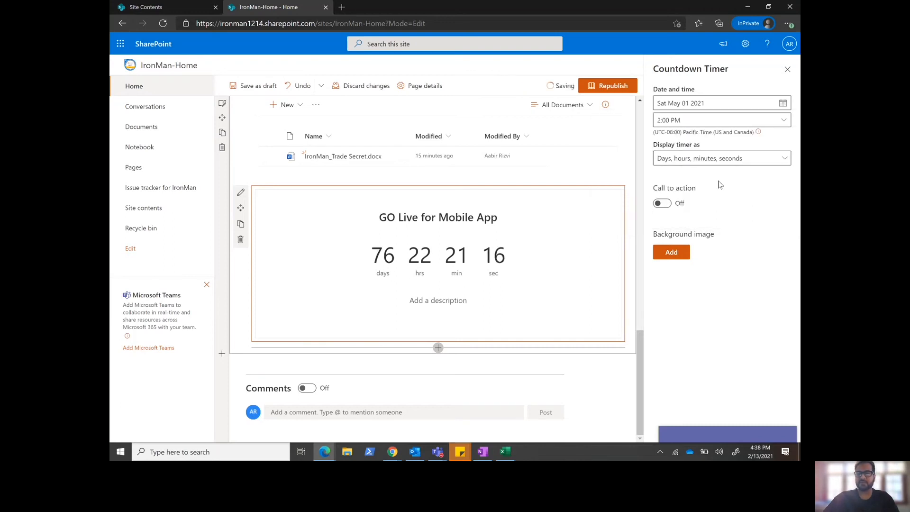
- Set the countdown background to a 'Mobile' stock photo of a man working at a laptop
left_click(672, 252)
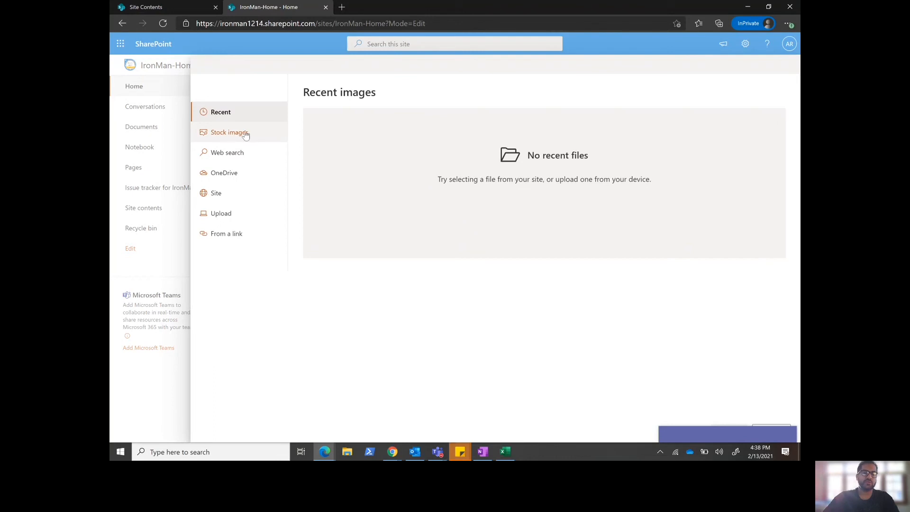
left_click(245, 134)
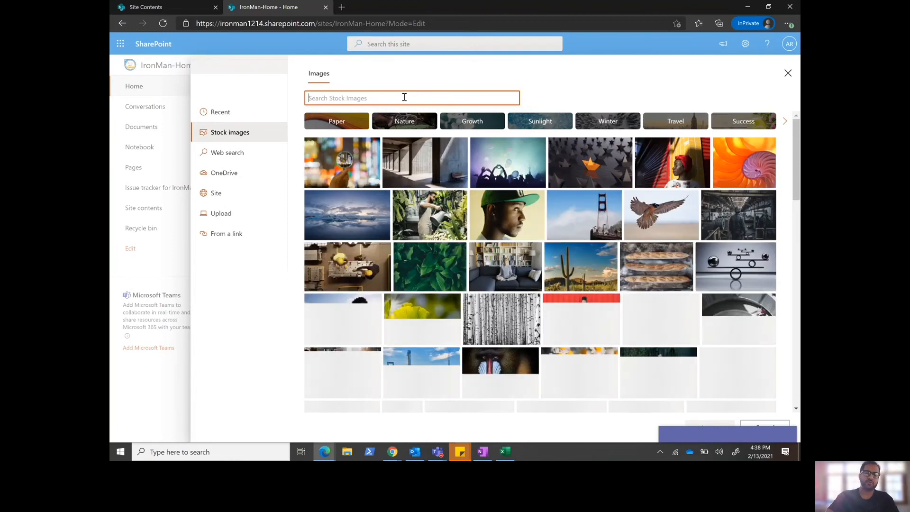
type("Mobile")
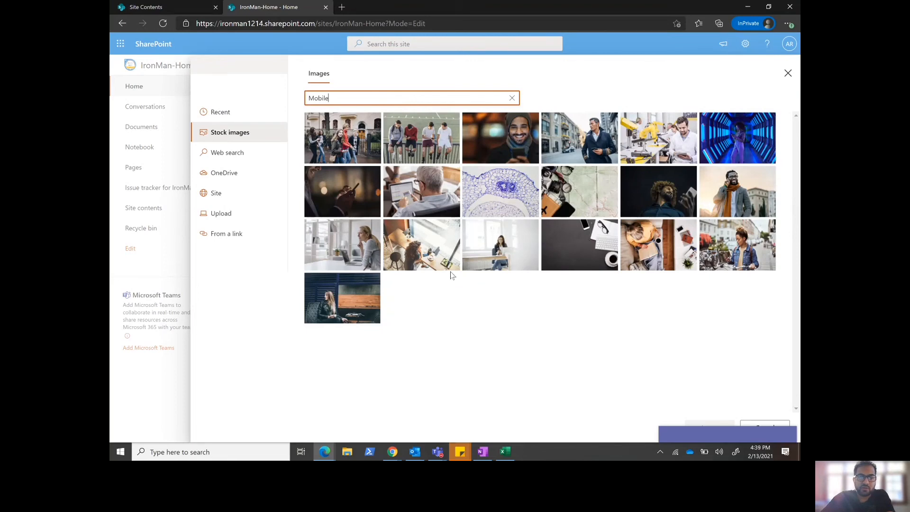
left_click(412, 192)
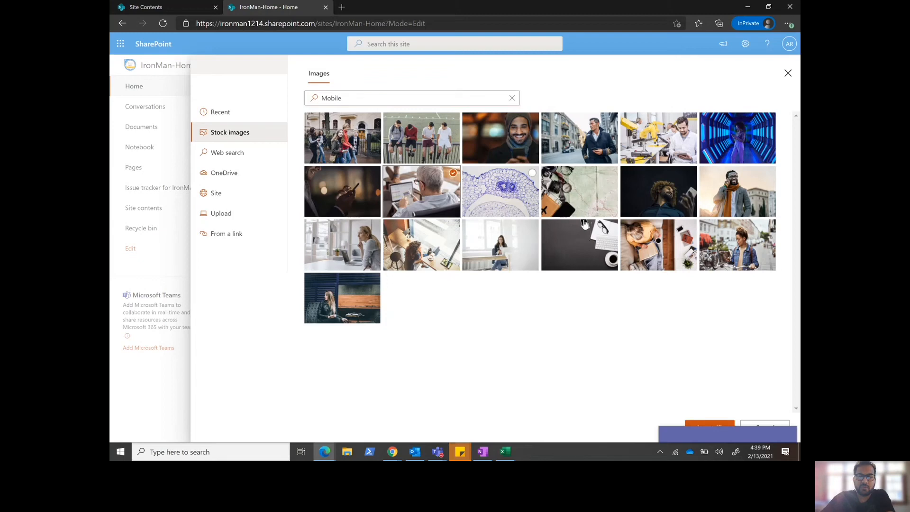
left_click(709, 427)
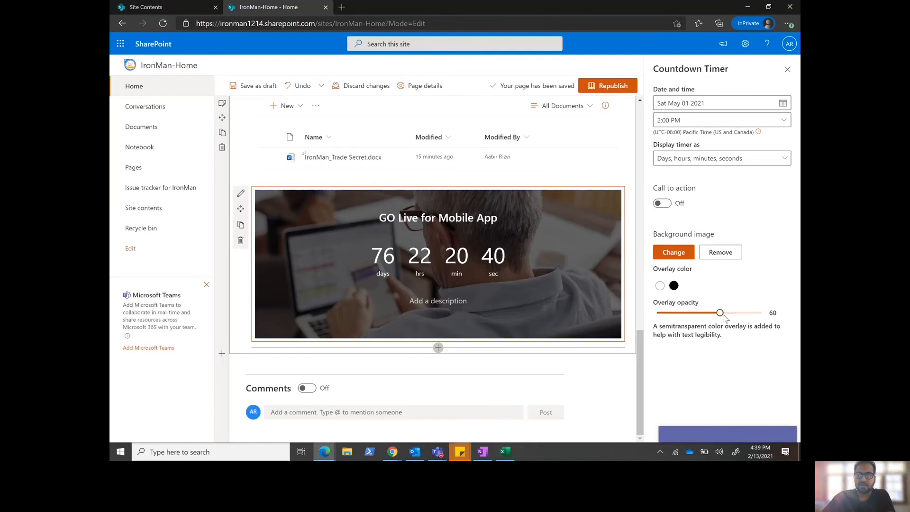
- Lower the background overlay opacity to 43 and keep the overlay colour black
mouse_move(721, 317)
left_mouse_down()
mouse_move(696, 318)
mouse_move(739, 317)
mouse_move(704, 318)
left_mouse_up()
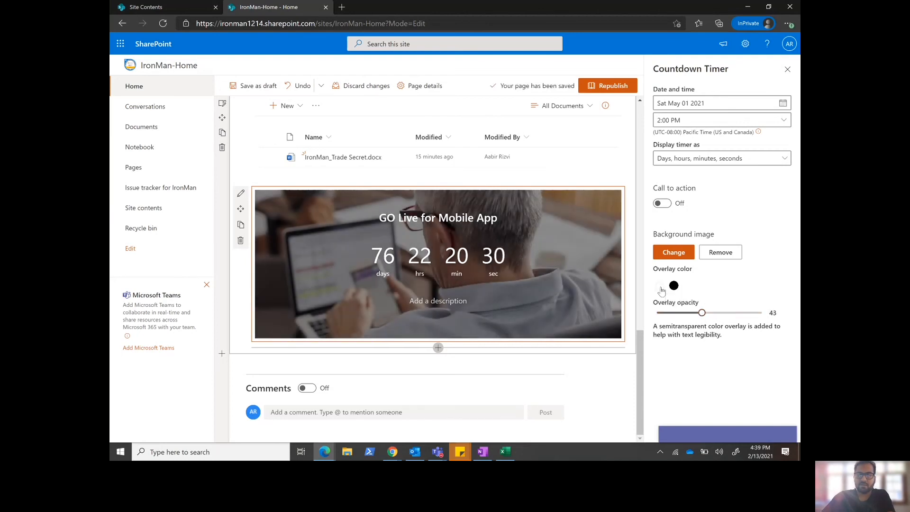
left_click(660, 286)
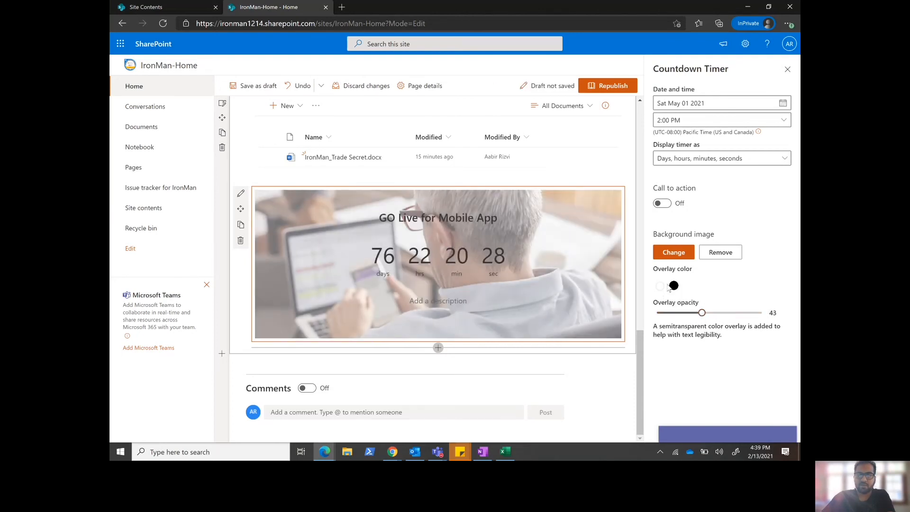
left_click(674, 286)
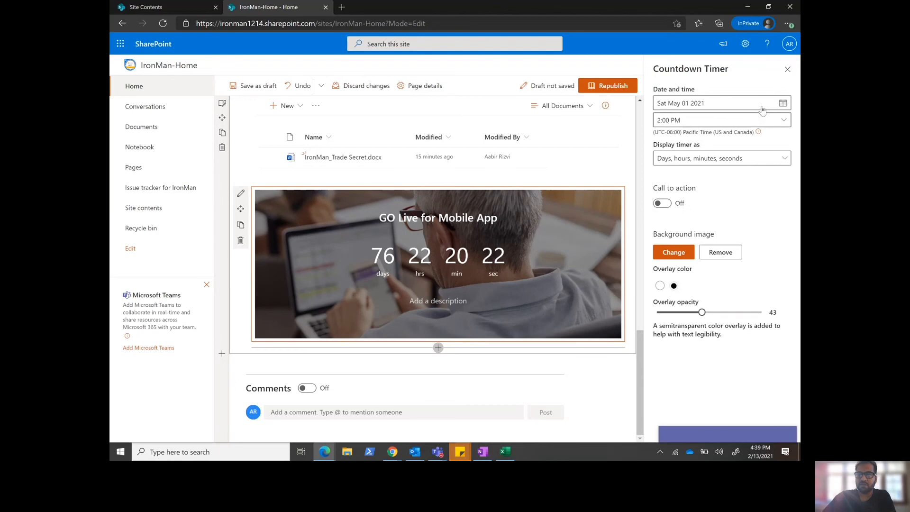
- Republish the IronMan-Home page and review the live GO Live for Mobile App countdown
left_click(613, 86)
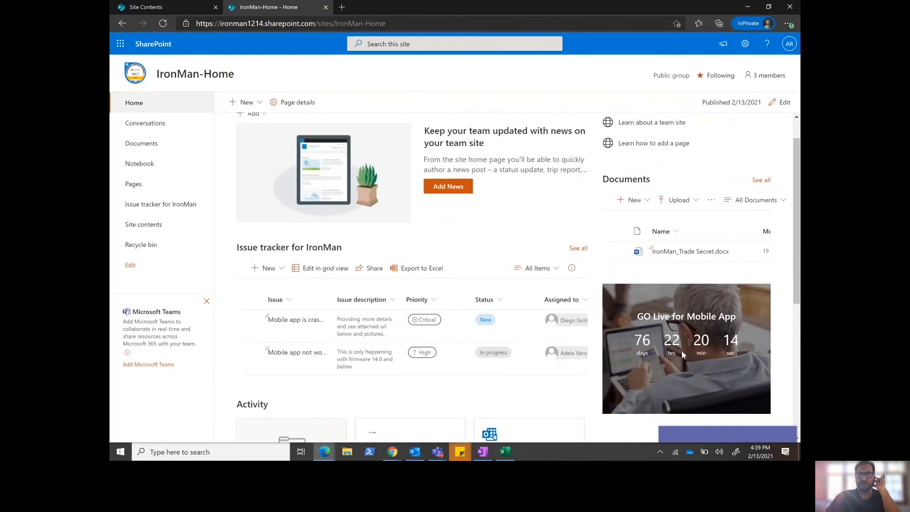
scroll(707, 396, "up", 1)
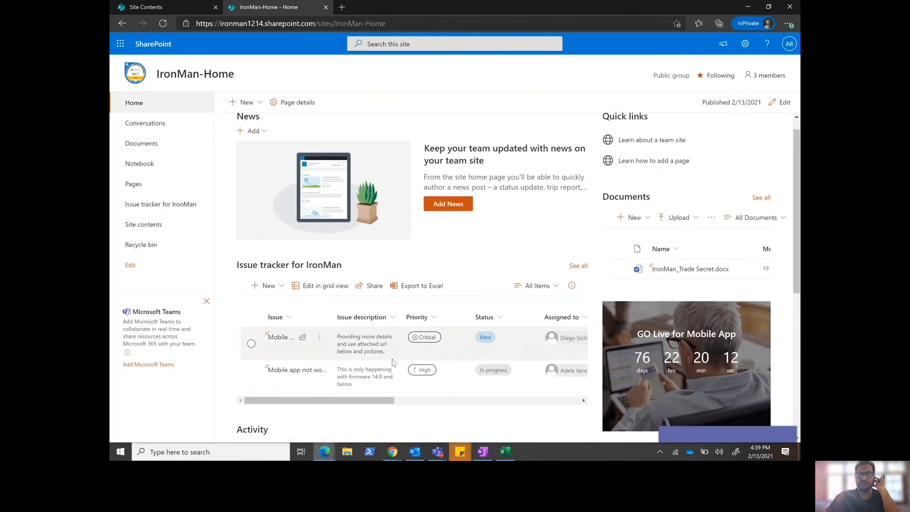
scroll(322, 353, "up", 1)
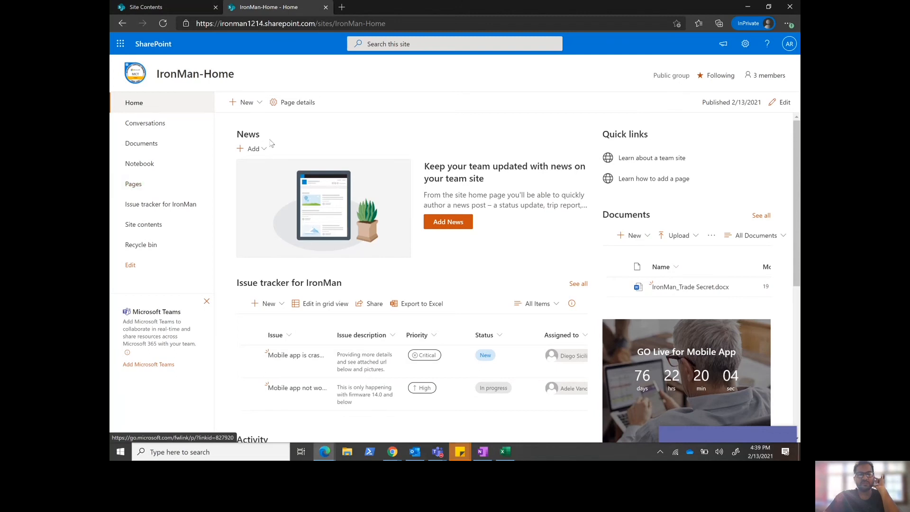
- Create a new news post from the Visual page template
left_click(448, 223)
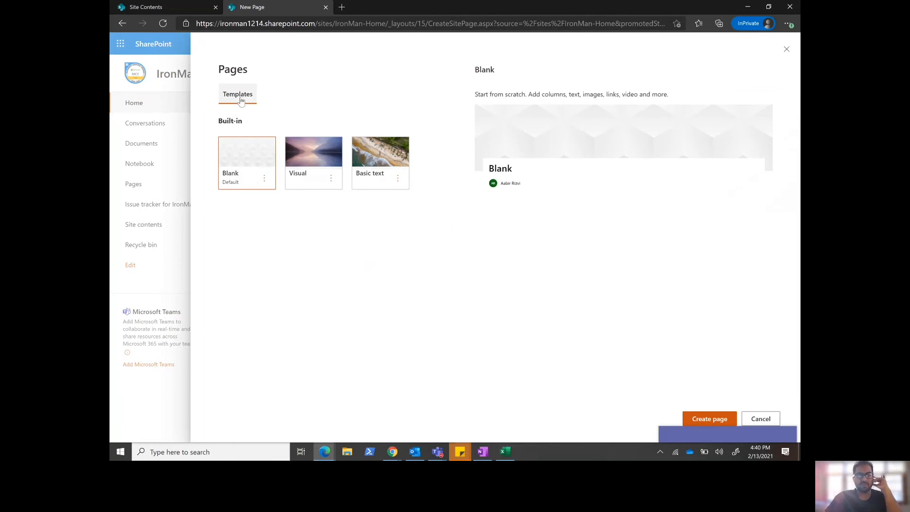
left_click(316, 164)
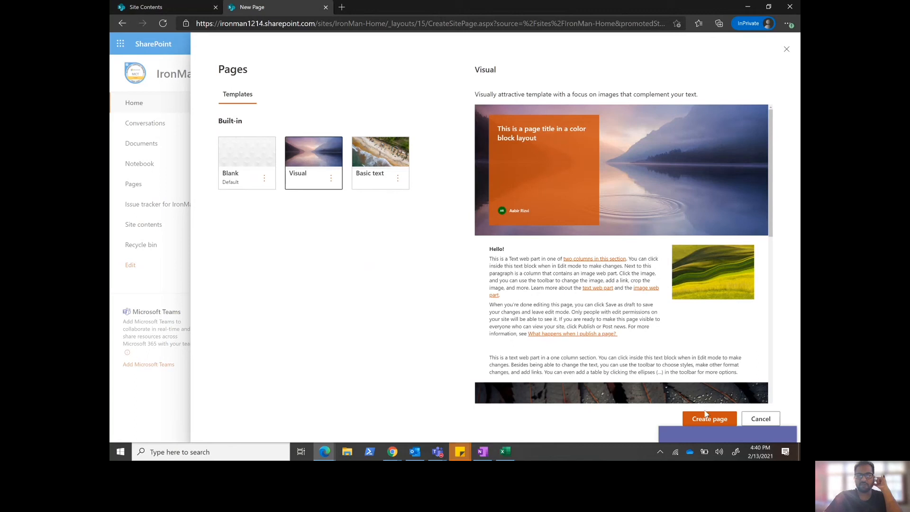
left_click(706, 418)
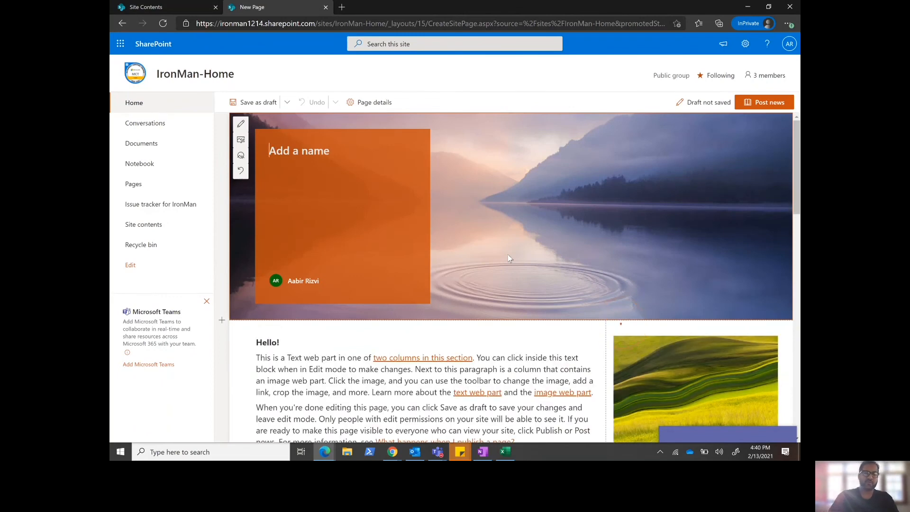
- Title the news post 'Get Ready for Our New Mobile App Launch', correcting the typos
type("Get ")
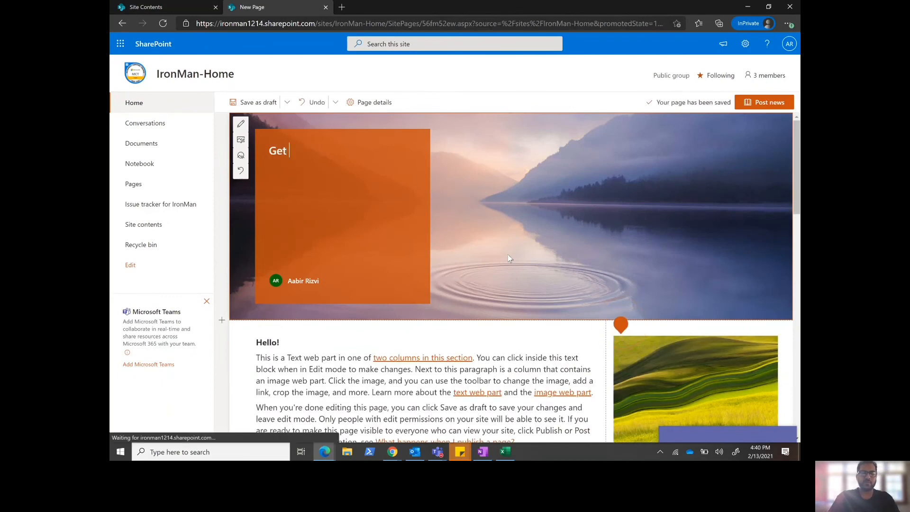
type("Ready for Our ")
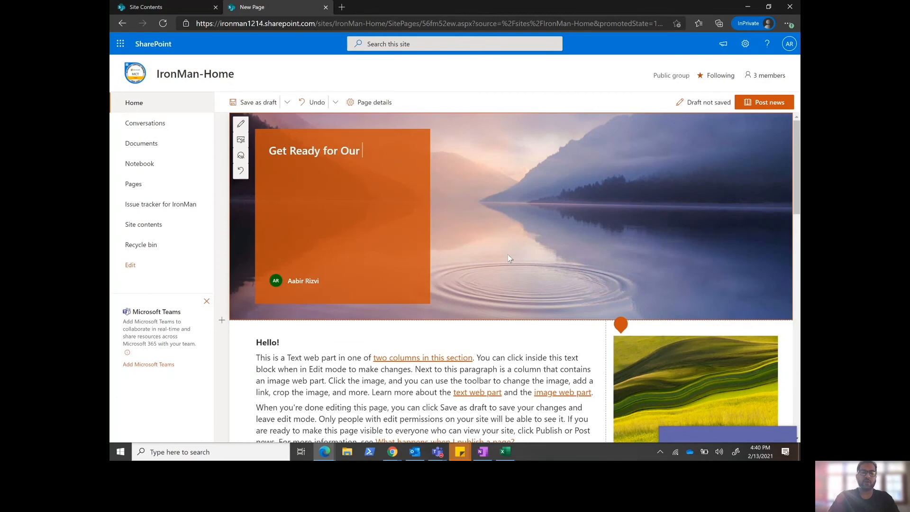
type("New Mobile APp")
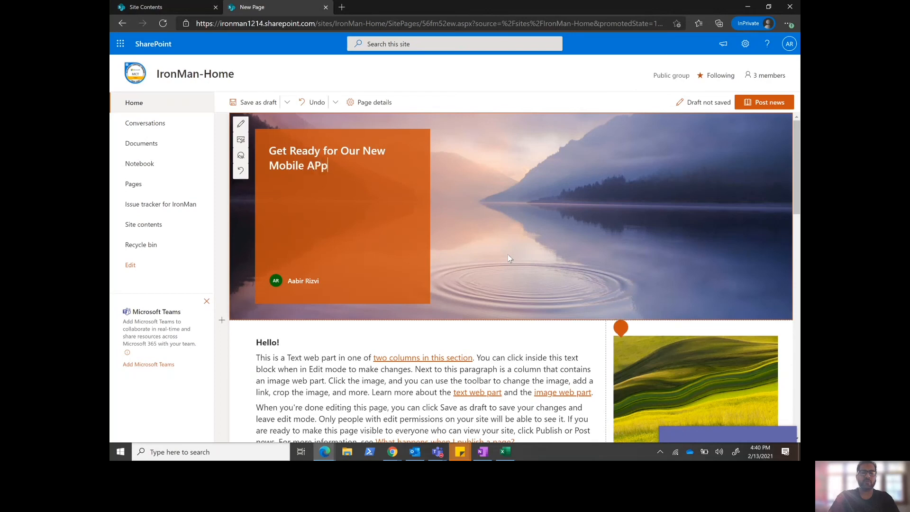
key("BackSpace")
key("BackSpace")
type("pp Launch")
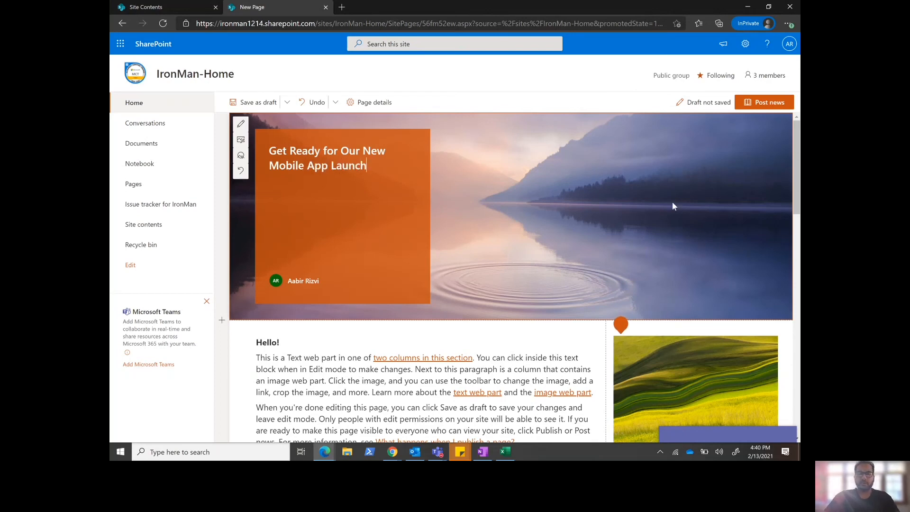
scroll(672, 206, "down", 4)
scroll(672, 207, "up", 4)
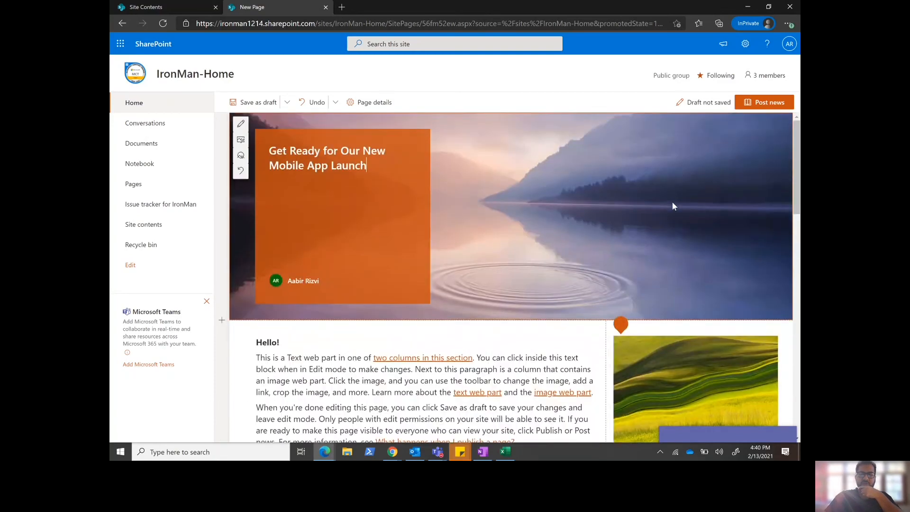
- Search the web for Mobile images to replace the news post's header image
left_click(241, 141)
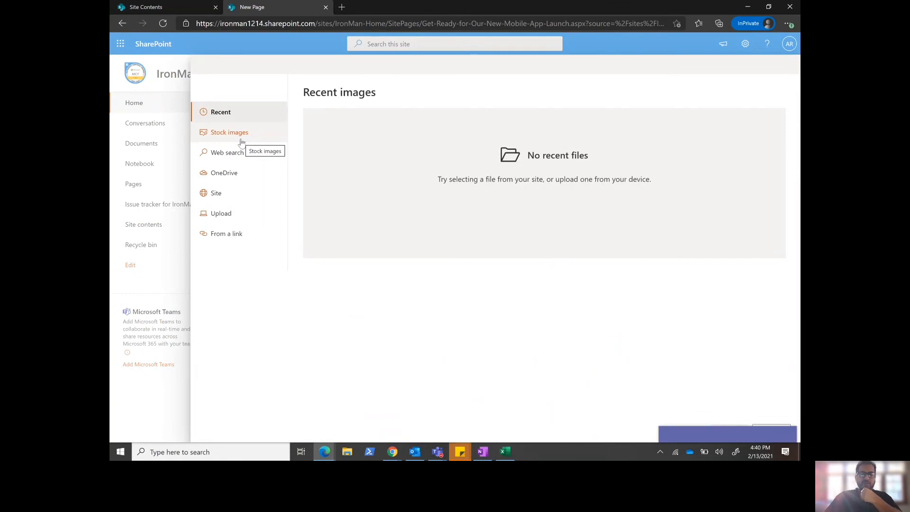
left_click(235, 152)
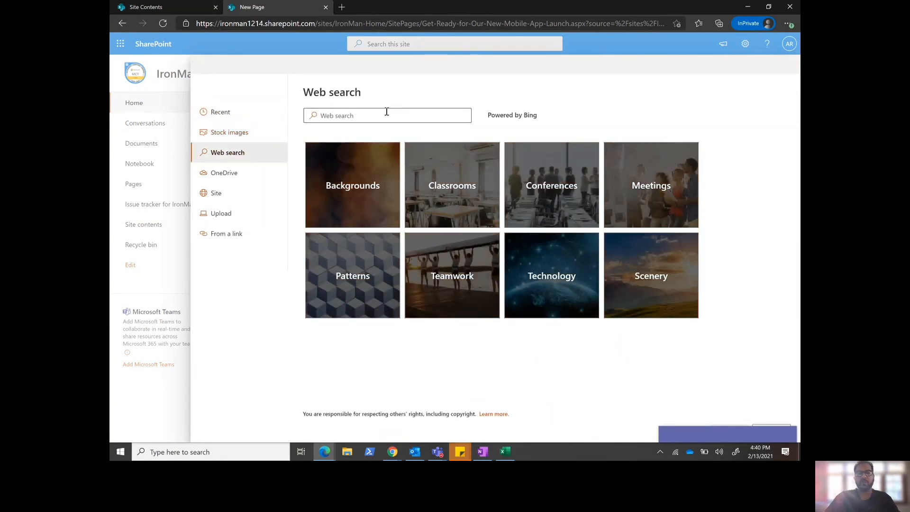
left_click(381, 117)
type("Mobile")
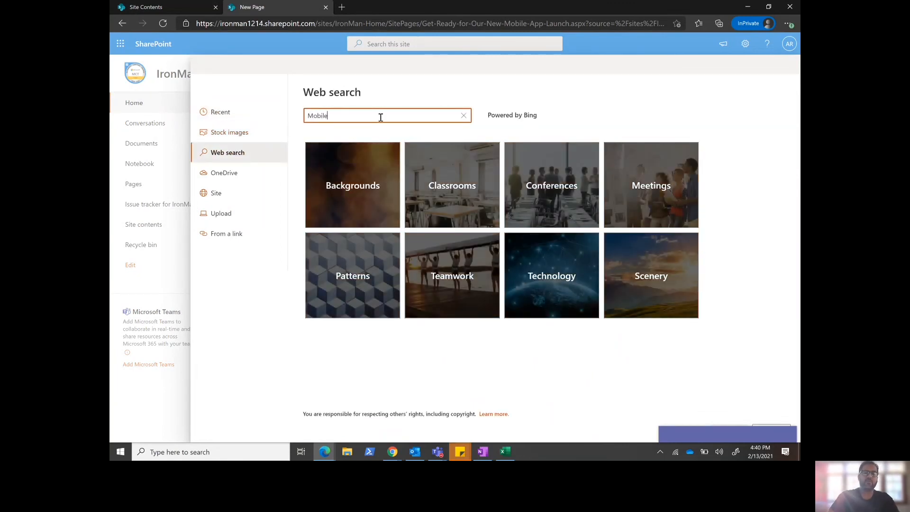
key("Return")
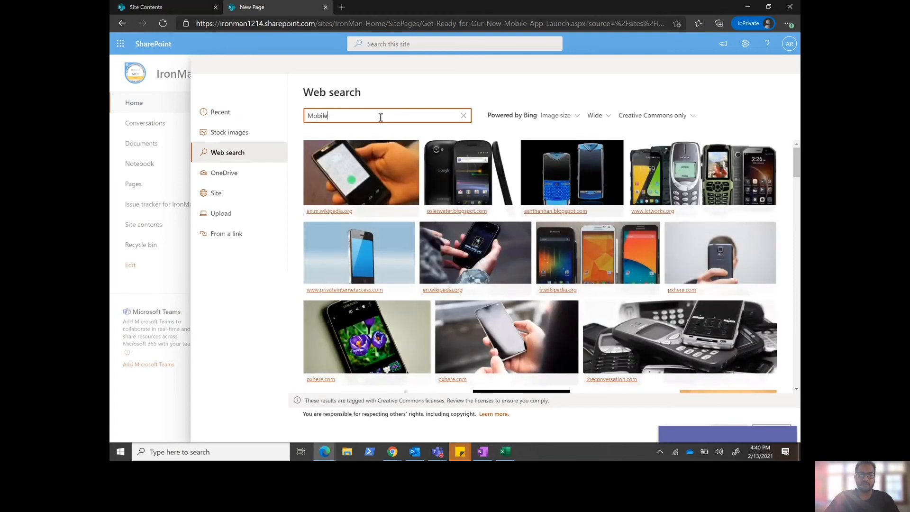
scroll(573, 294, "down", 5)
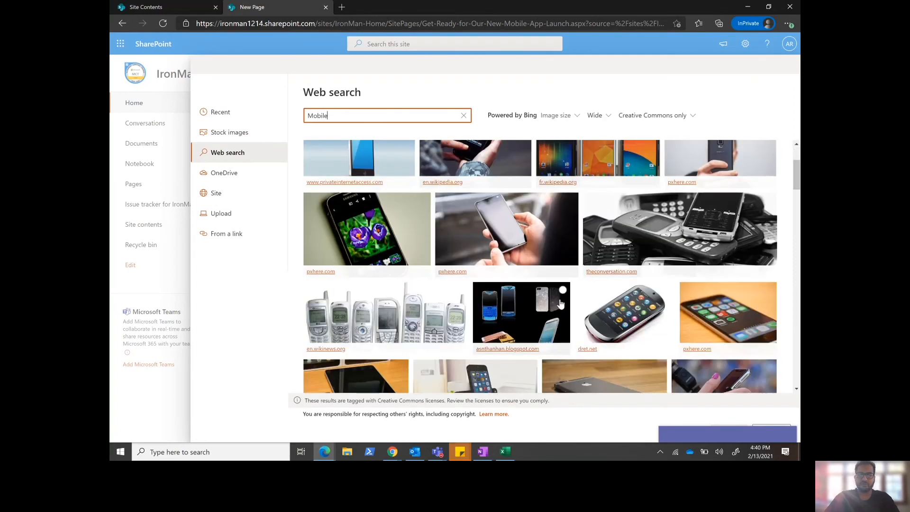
scroll(559, 303, "up", 5)
- Search 'app' instead and insert the colourful app-icons image as the header background
key("BackSpace")
key("BackSpace")
key("BackSpace")
key("BackSpace")
key("BackSpace")
key("BackSpace")
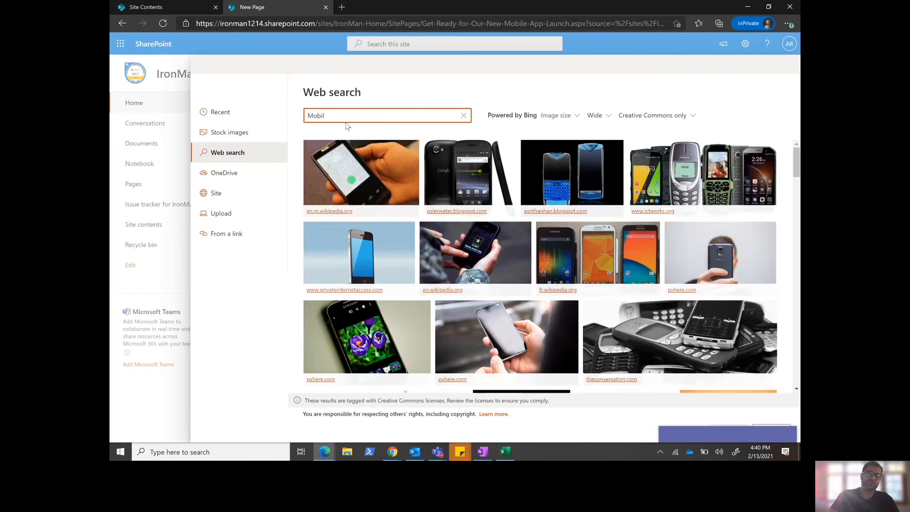
type("app")
key("Return")
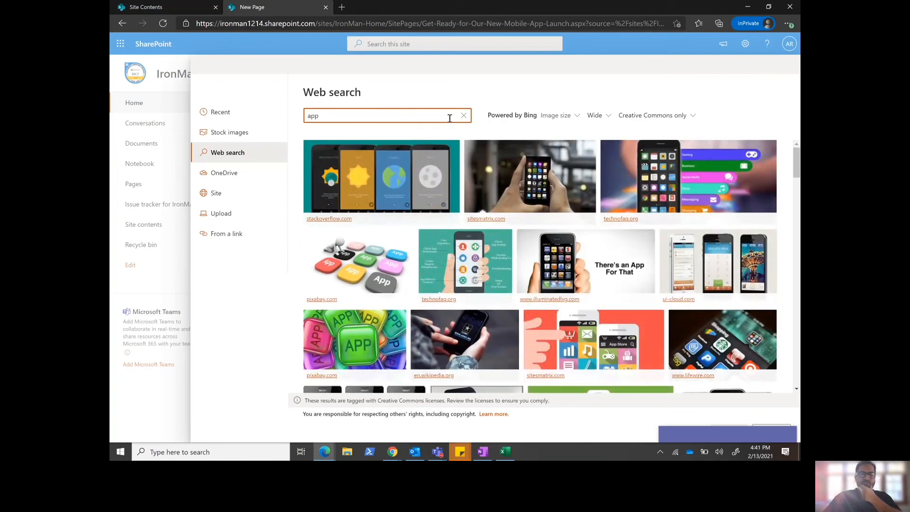
scroll(451, 283, "down", 4)
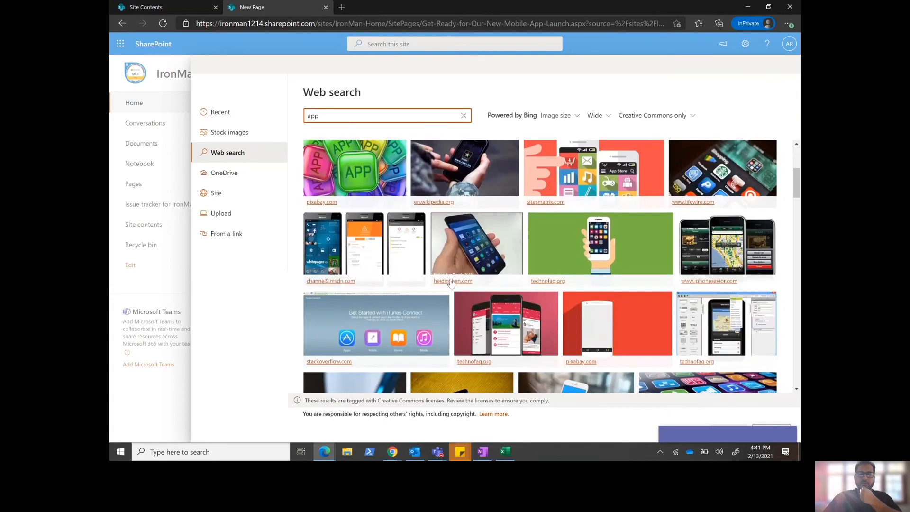
scroll(451, 283, "down", 5)
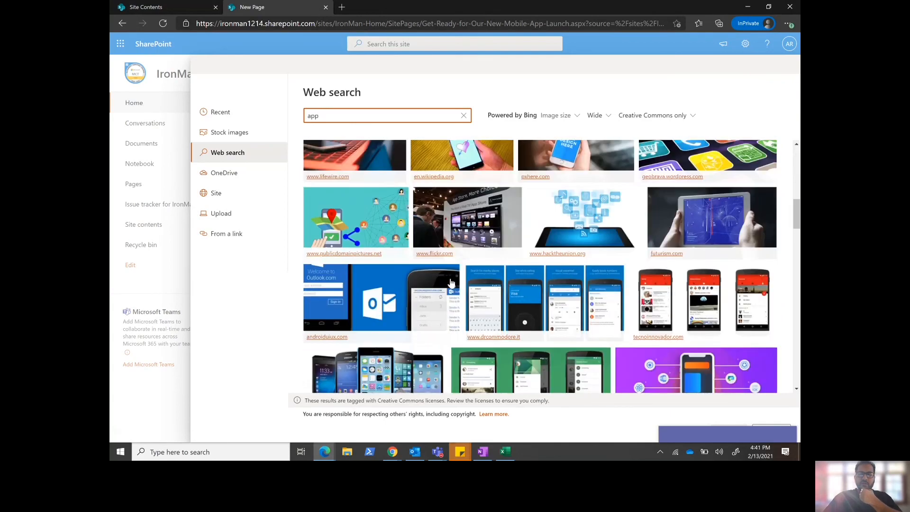
scroll(452, 283, "up", 1)
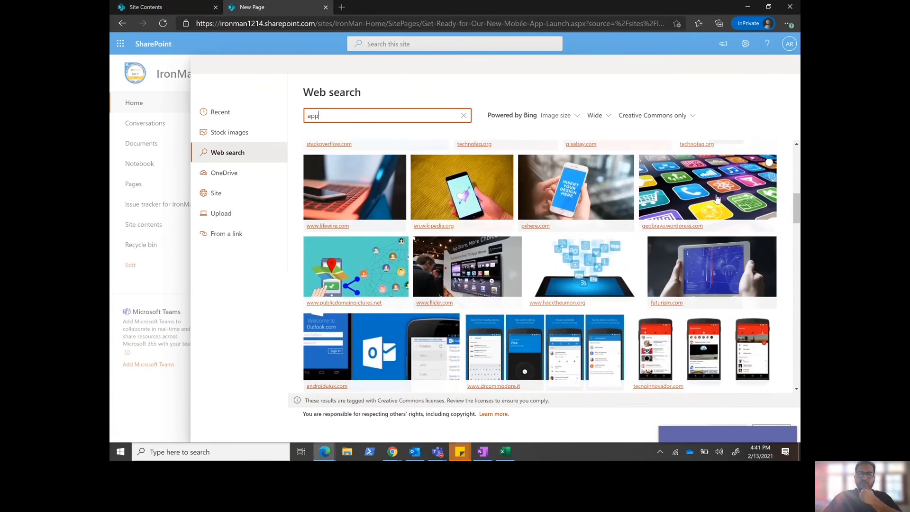
left_click(716, 199)
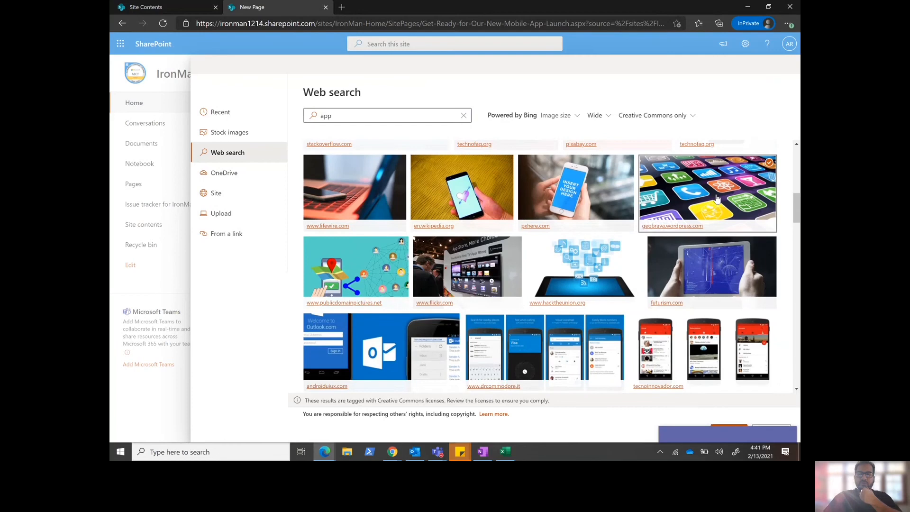
left_click(728, 426)
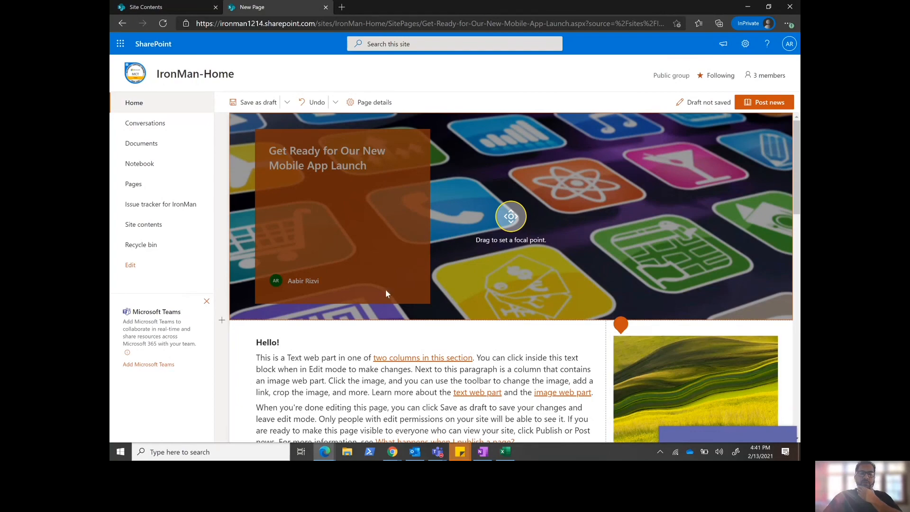
scroll(343, 220, "down", 2)
scroll(401, 184, "up", 1)
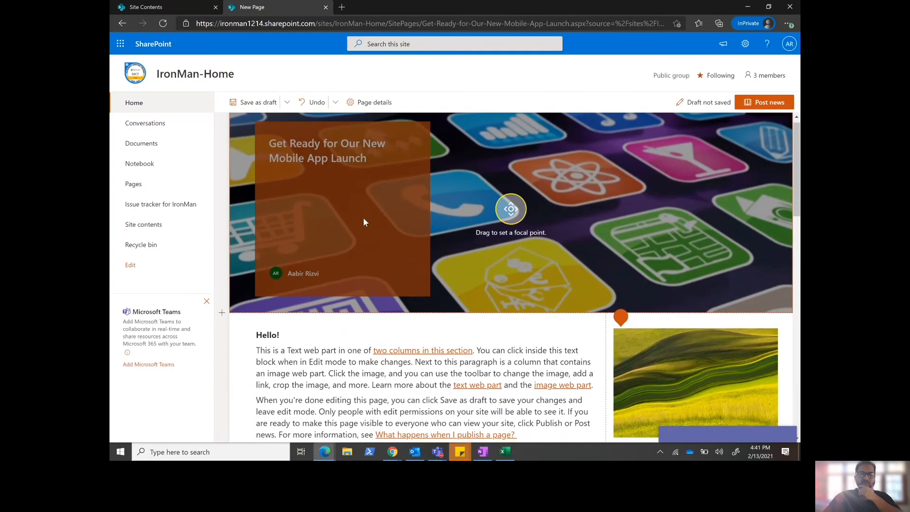
scroll(363, 222, "down", 3)
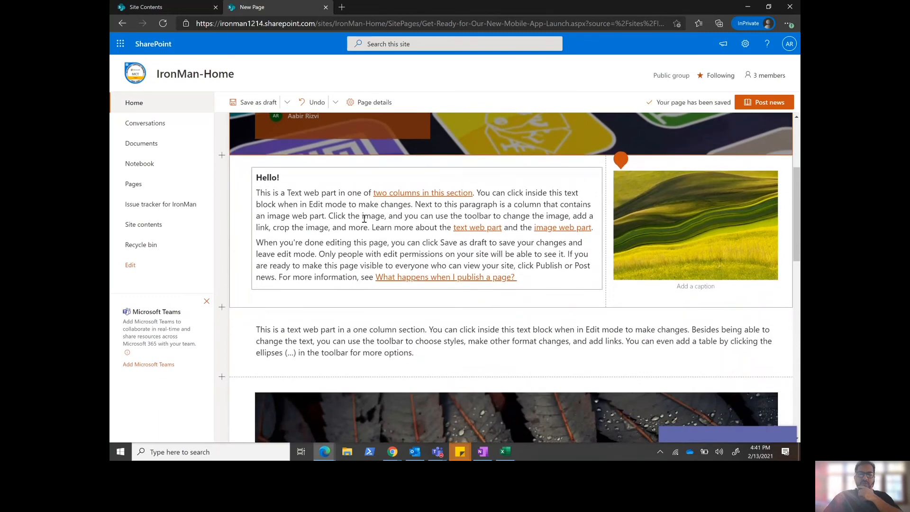
- Switch the section holding the Hello text and landscape image to the One-third left layout
left_click(299, 206)
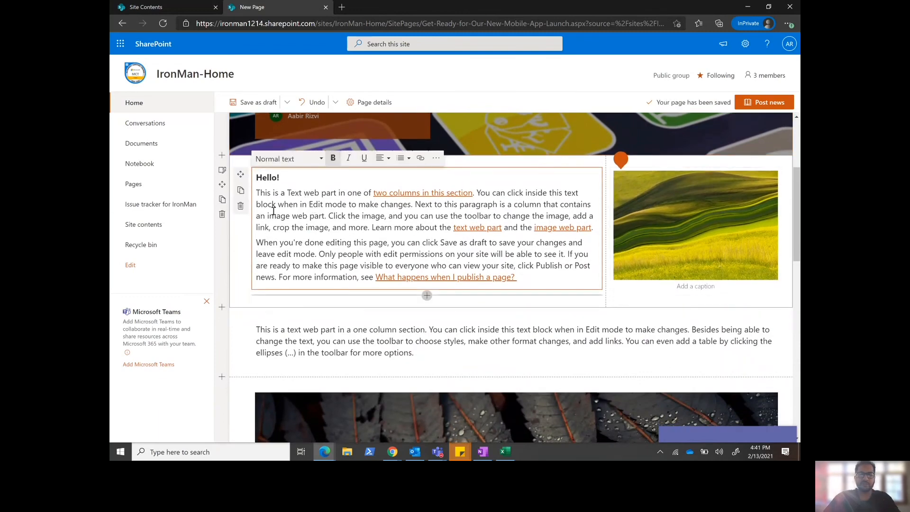
left_click(223, 171)
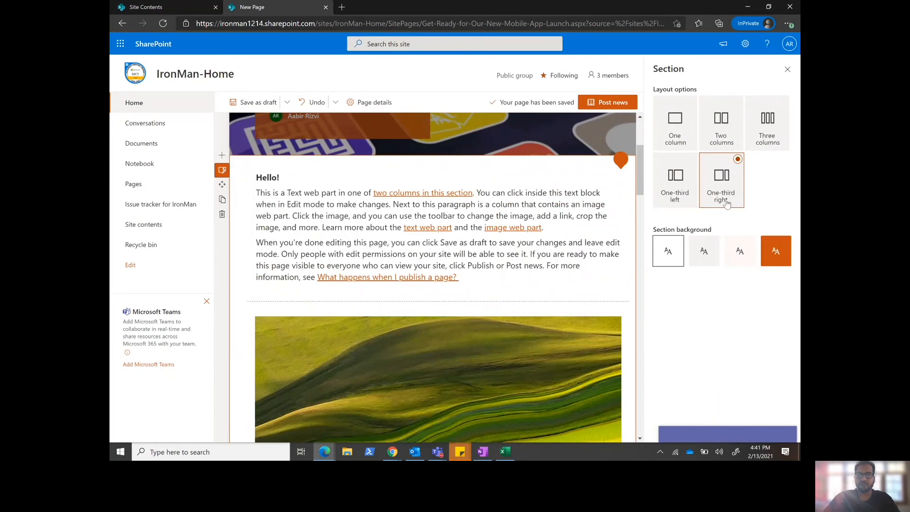
left_click(675, 201)
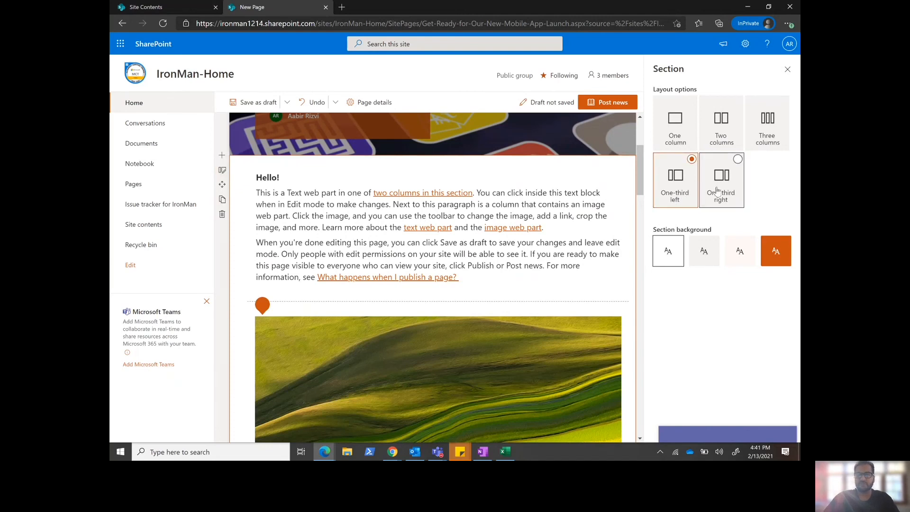
left_click(787, 70)
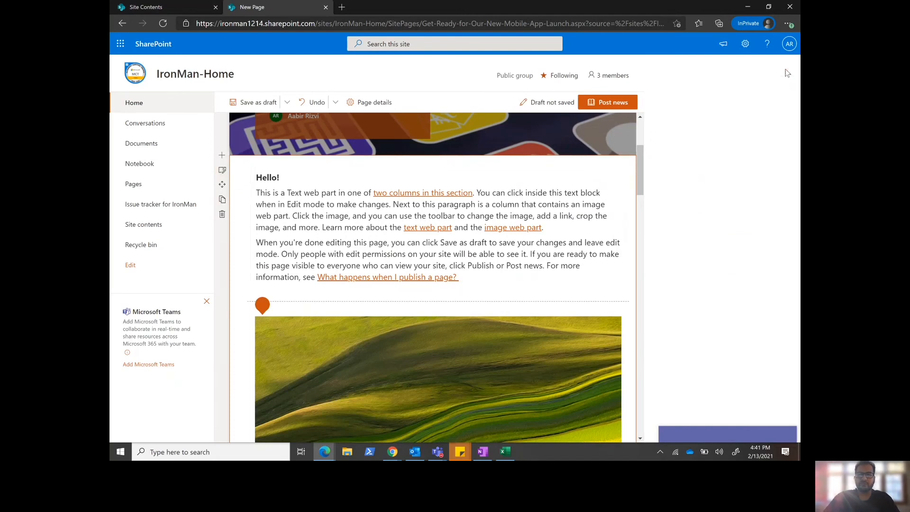
scroll(562, 255, "down", 8)
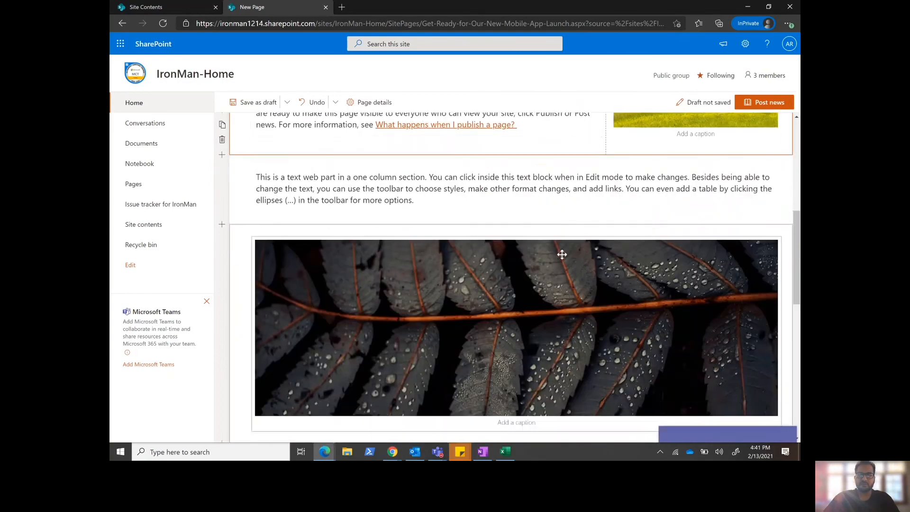
scroll(562, 256, "down", 2)
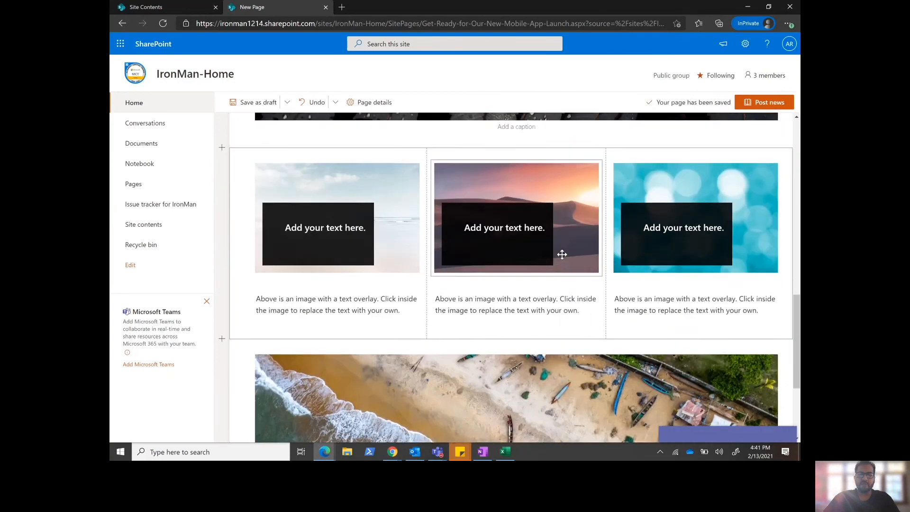
scroll(563, 255, "up", 1)
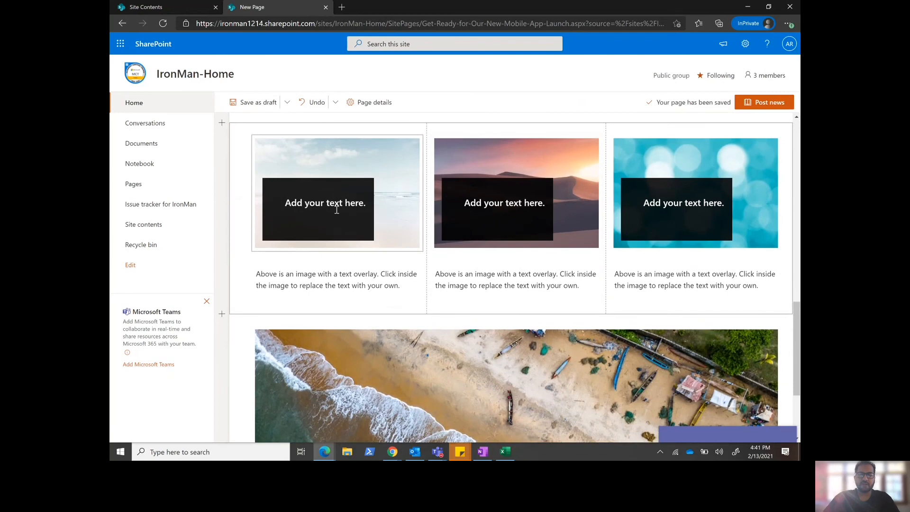
- Change the left overlay image's alt text from 'a body of water' to 'Mobile WebApp is coming'
left_click(336, 209)
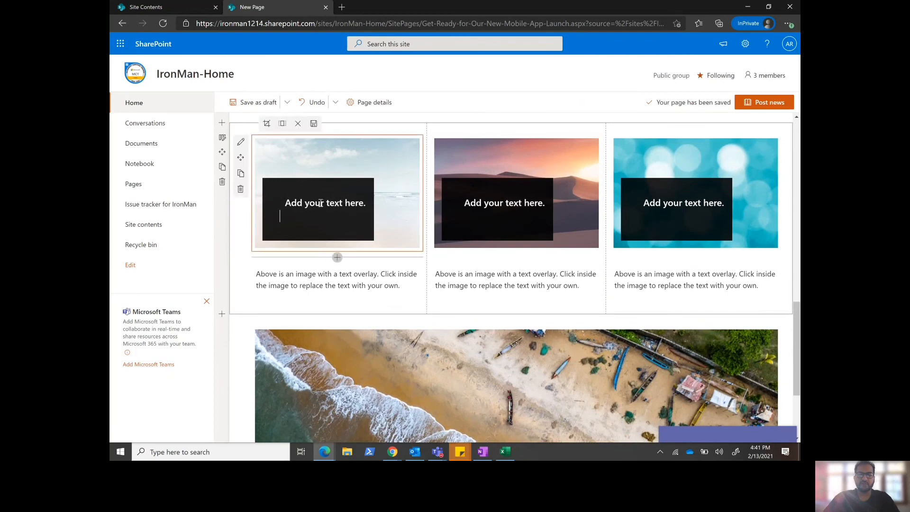
left_click(242, 142)
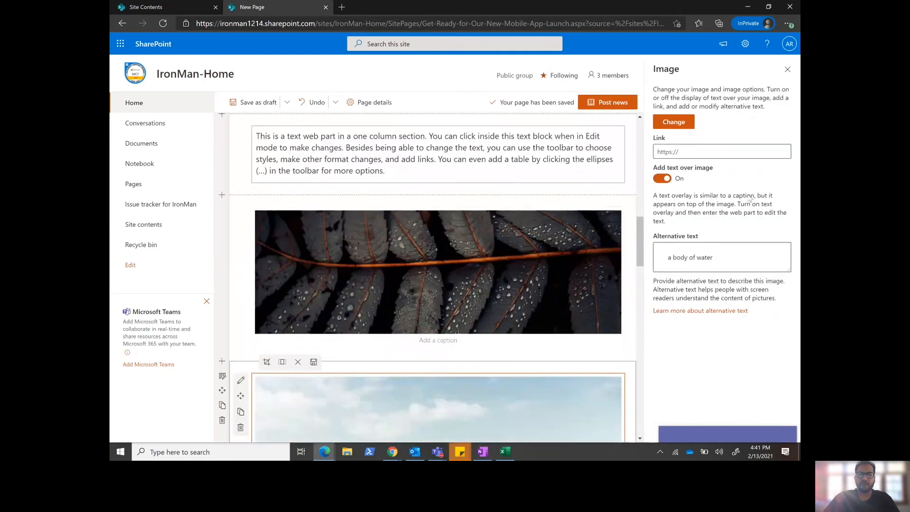
left_click(719, 252)
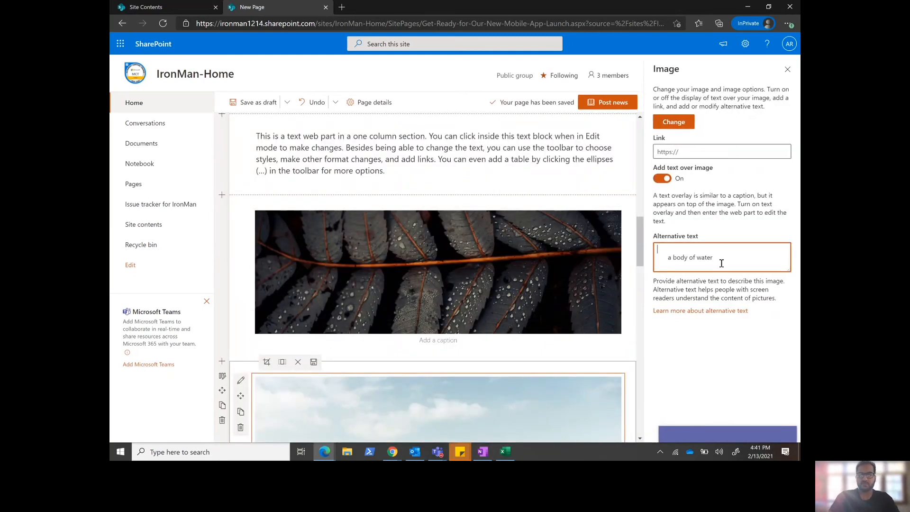
type("H")
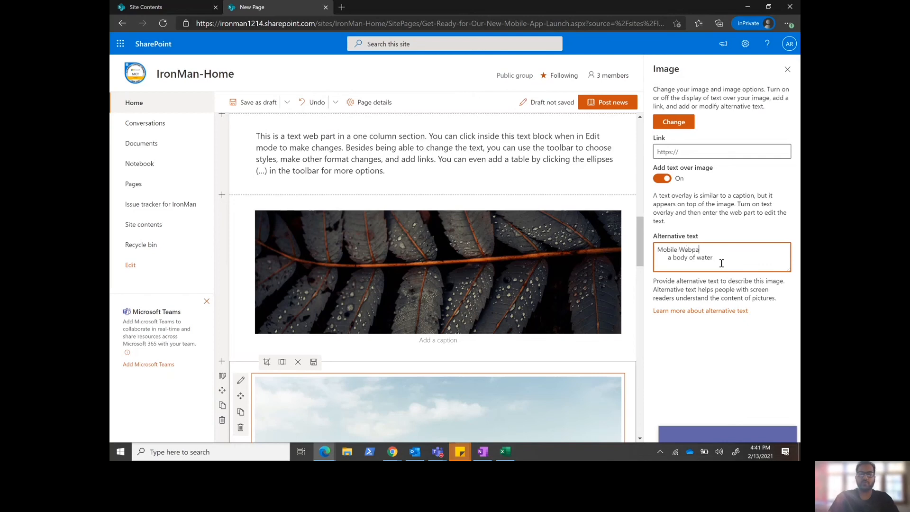
type("obile Webpart is coming")
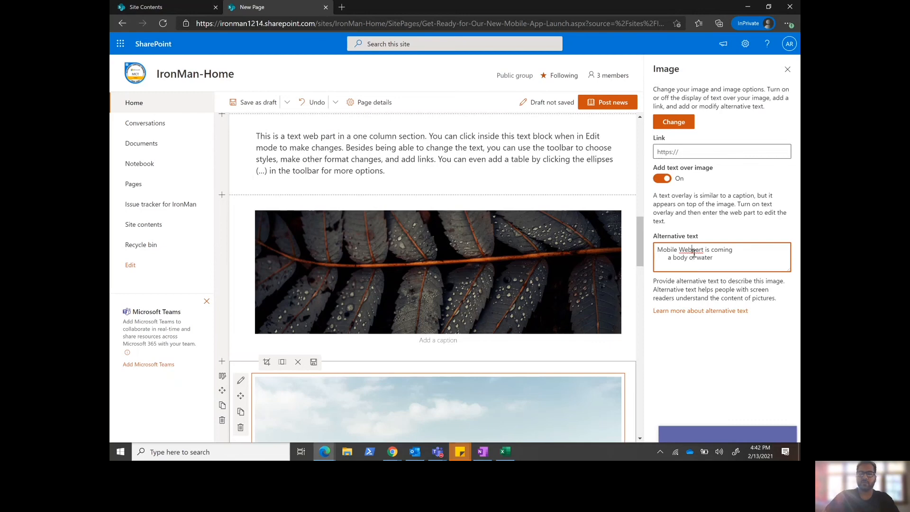
key("shift+Right")
key("shift+Right")
key("shift+Right")
type("App")
left_click_drag(719, 257, 668, 257)
key("BackSpace")
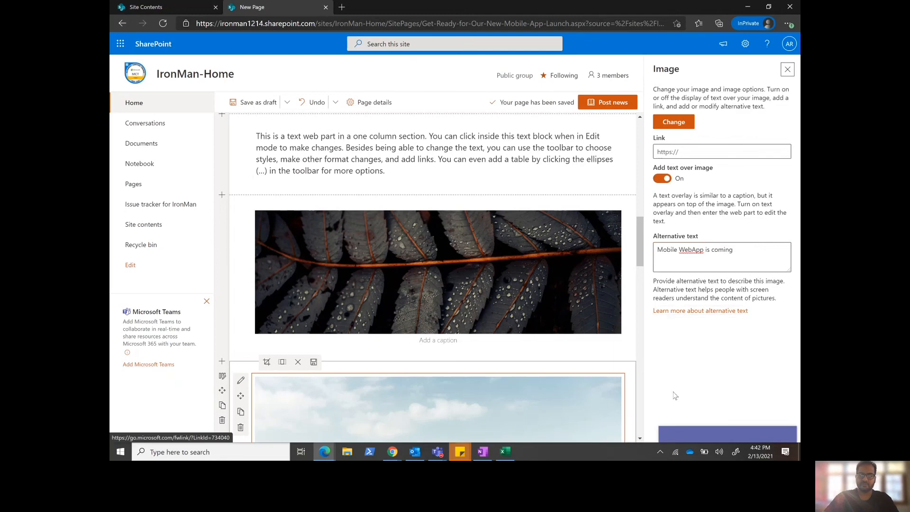
key("Escape")
scroll(446, 199, "down", 5)
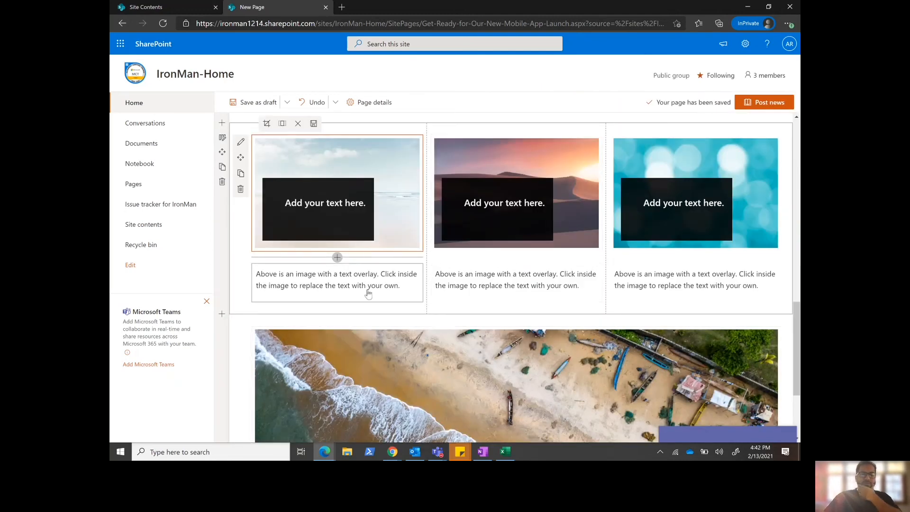
- Publish the mobile app launch news post and go back to the IronMan-Home home page
scroll(365, 294, "down", 1)
scroll(368, 289, "up", 3)
scroll(368, 290, "down", 5)
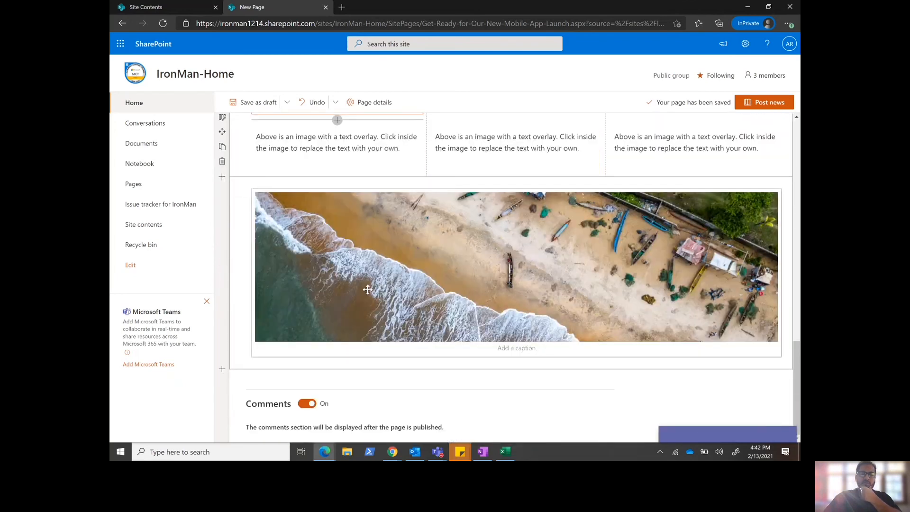
scroll(368, 290, "up", 1)
scroll(368, 294, "up", 5)
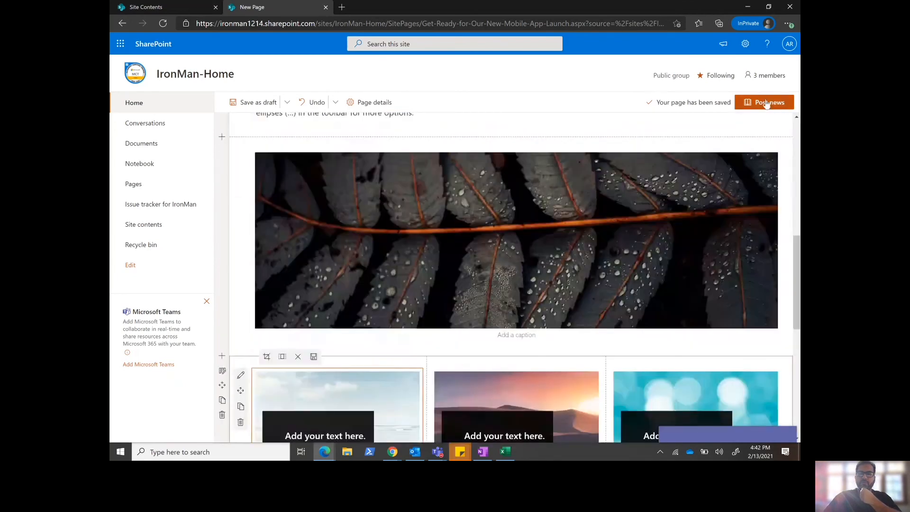
left_click(778, 109)
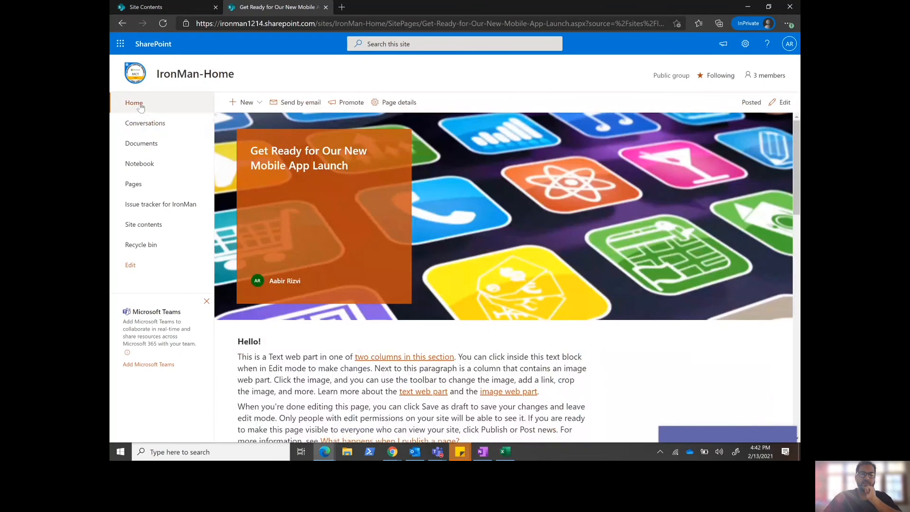
left_click(134, 103)
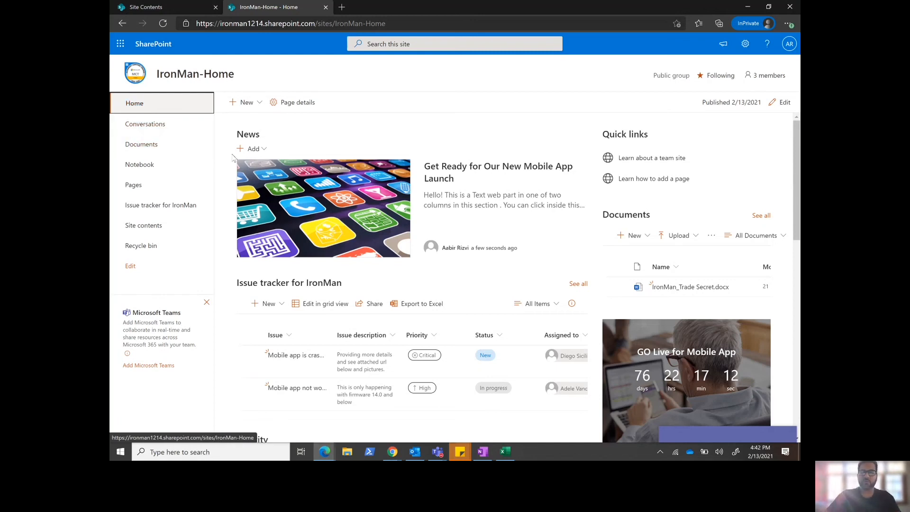
- Load lookbook.microsoft.com in a new Edge tab
left_click(341, 7)
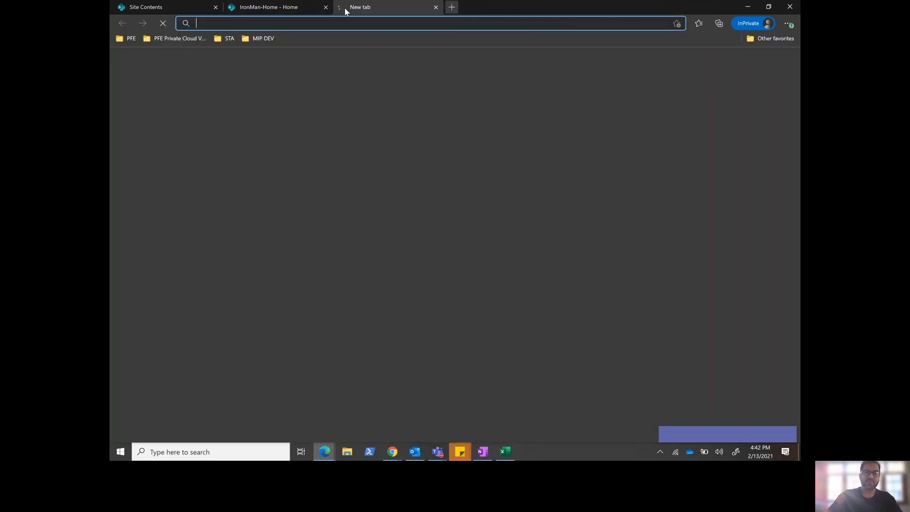
type("look")
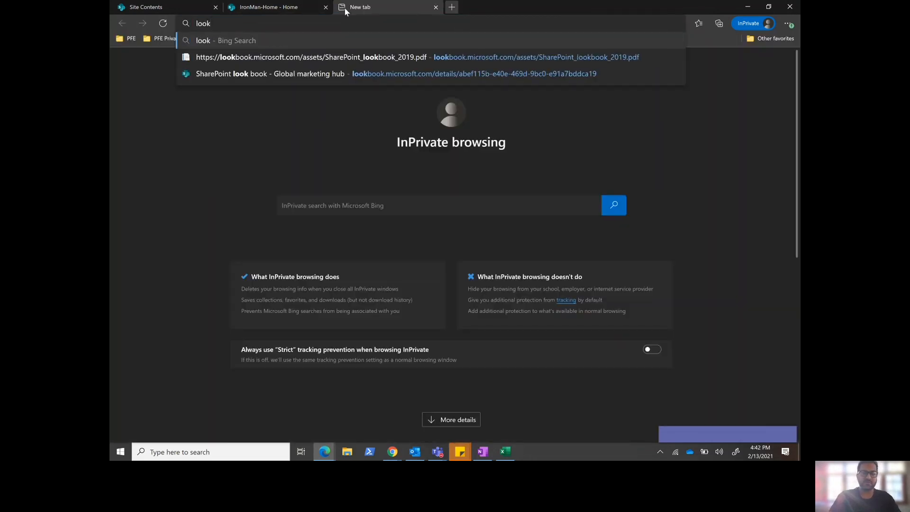
type("book.")
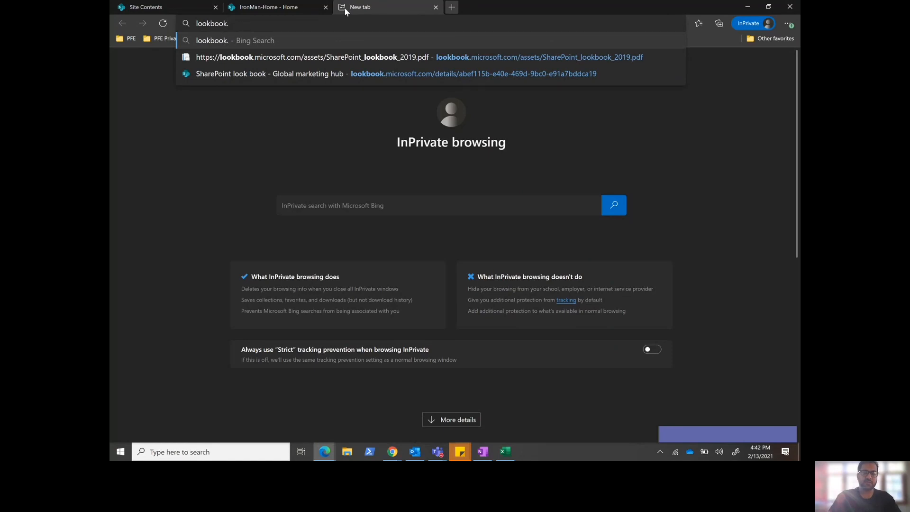
type("microsoft.com")
key("Return")
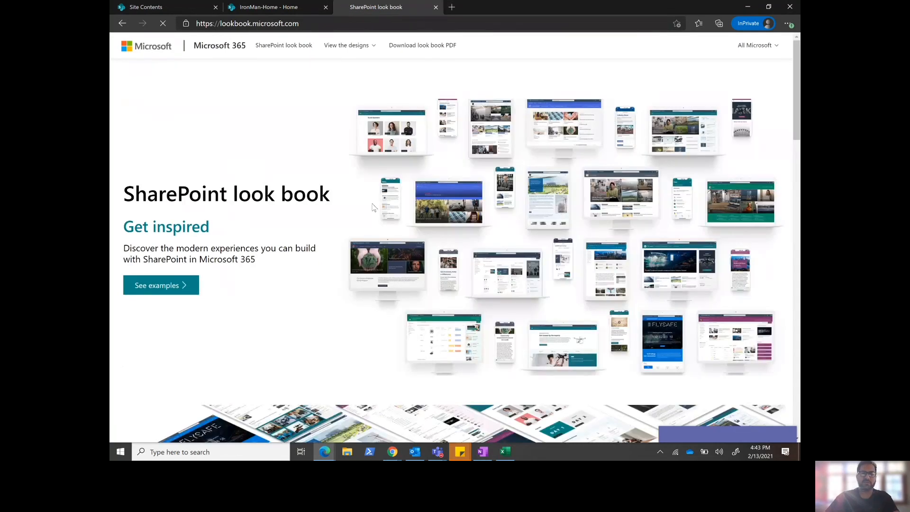
- Open the Leadership Connection design's details from the look book's site designs
left_click(372, 49)
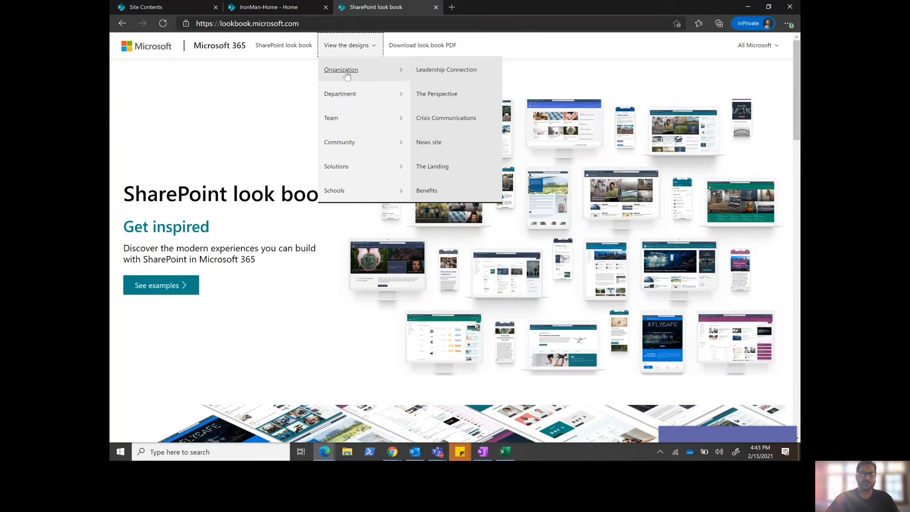
left_click(455, 73)
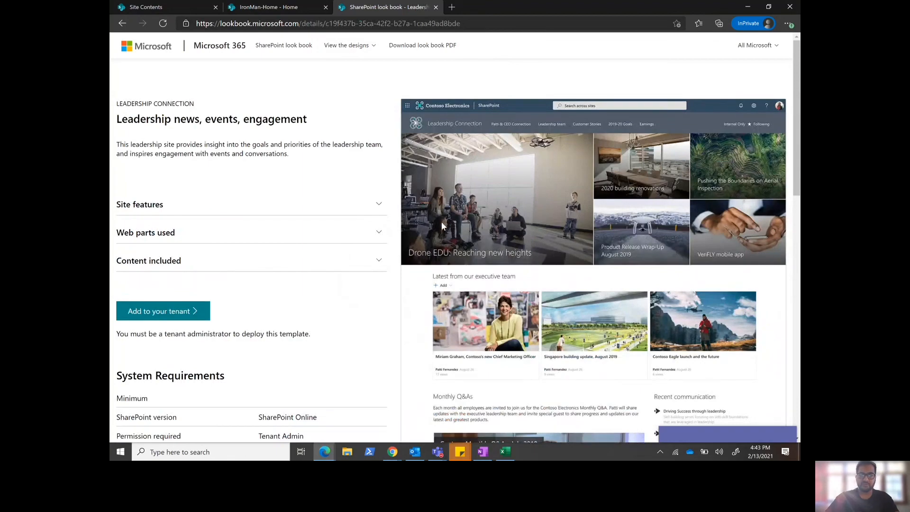
scroll(442, 221, "down", 5)
scroll(442, 226, "down", 5)
scroll(442, 226, "up", 10)
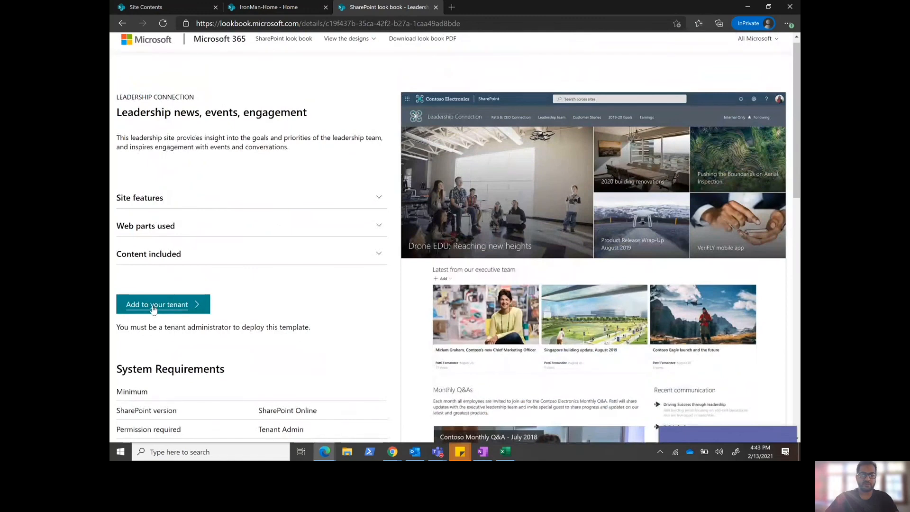
- Start adding Leadership Connection to the tenant and review its site title and URL
left_click(152, 310)
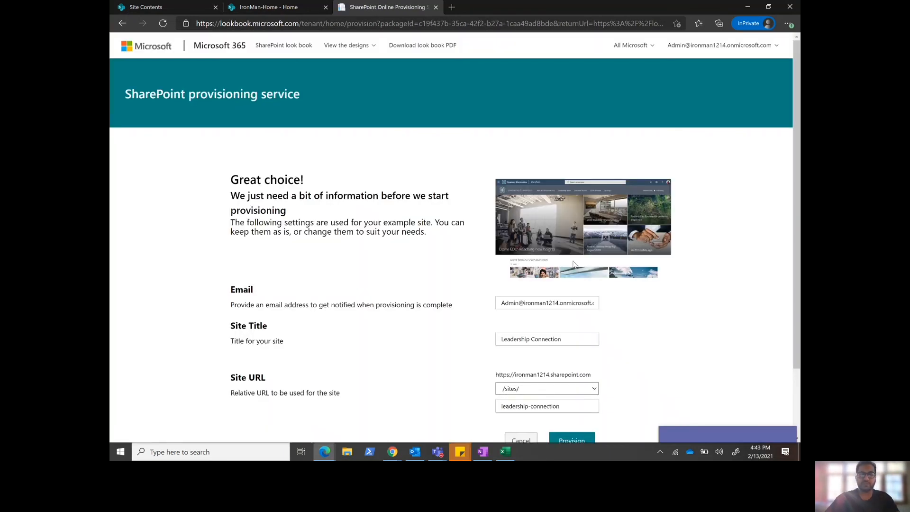
scroll(573, 264, "down", 1)
scroll(573, 265, "down", 2)
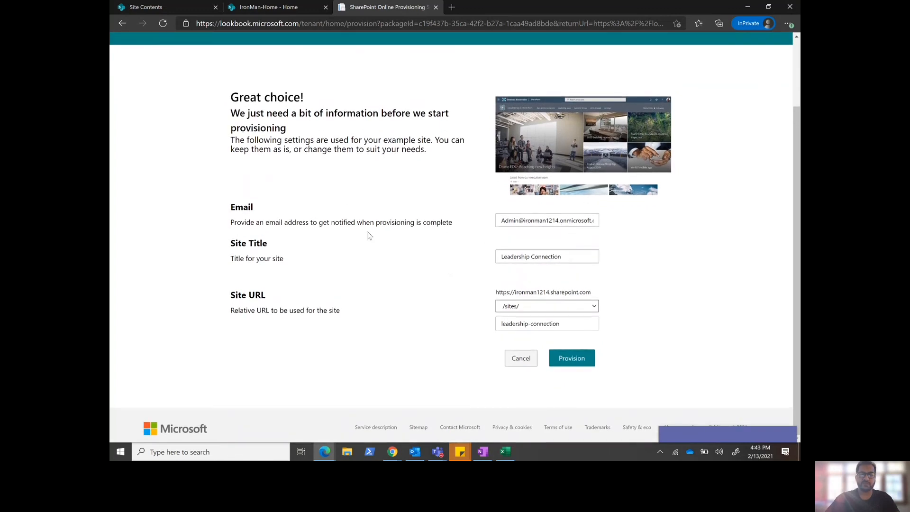
left_click(573, 260)
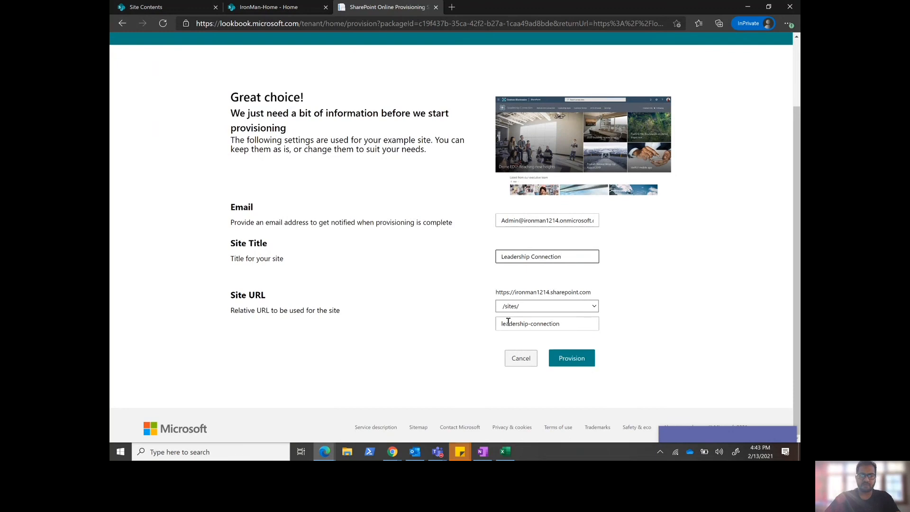
- Provision the Leadership Connection site, note its new URL, and return to the IronMan-Home tab
left_click(581, 362)
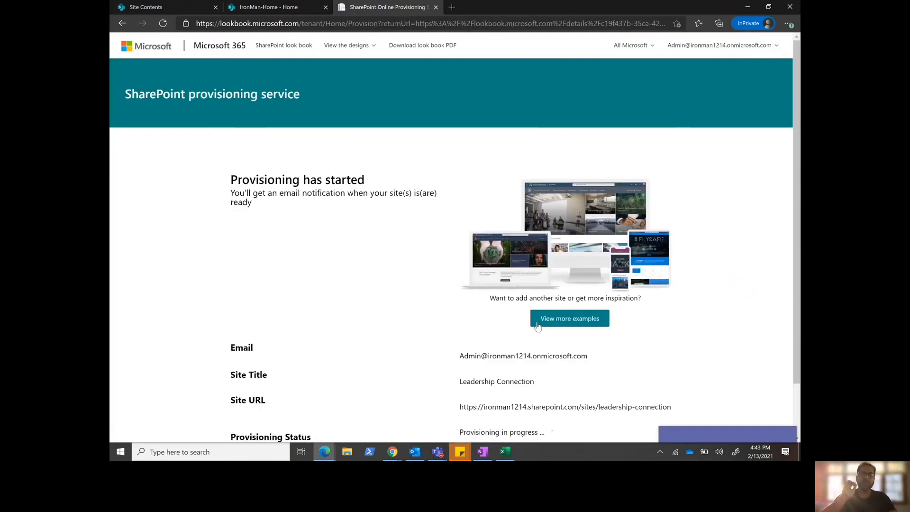
scroll(538, 326, "down", 1)
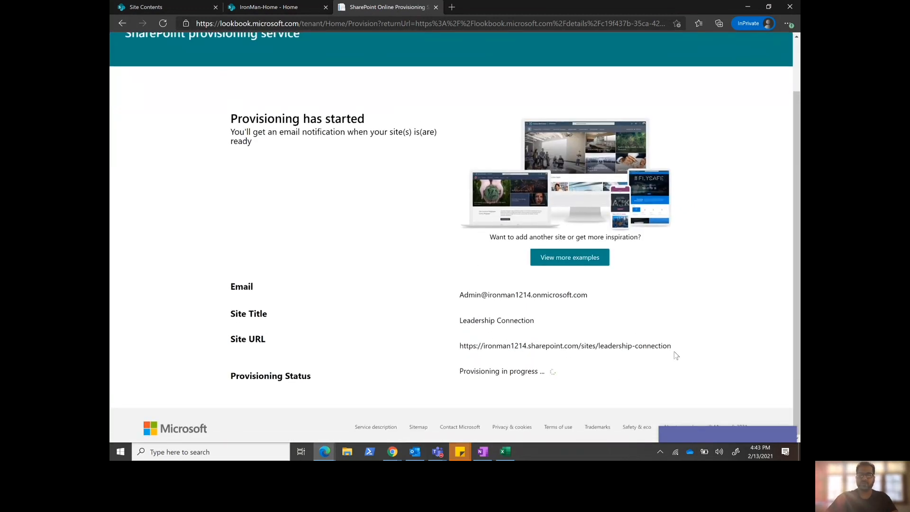
left_click_drag(671, 349, 457, 350)
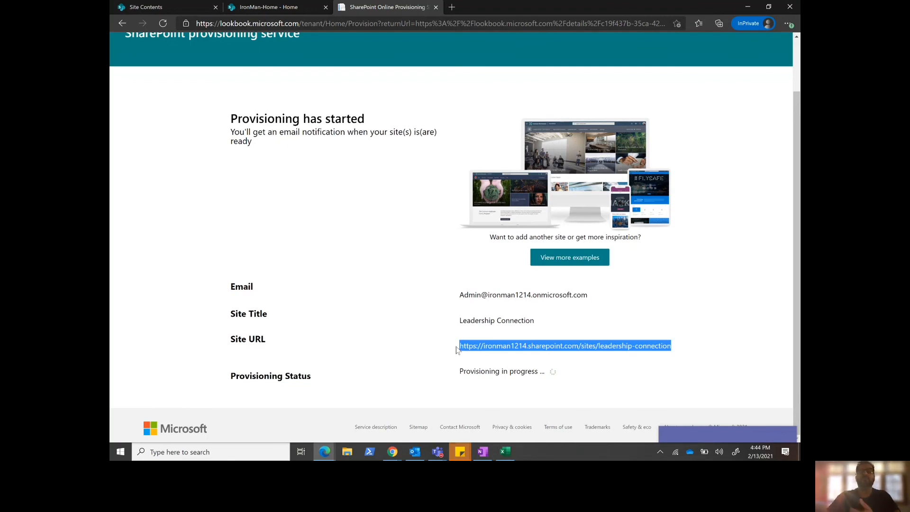
left_click(259, 7)
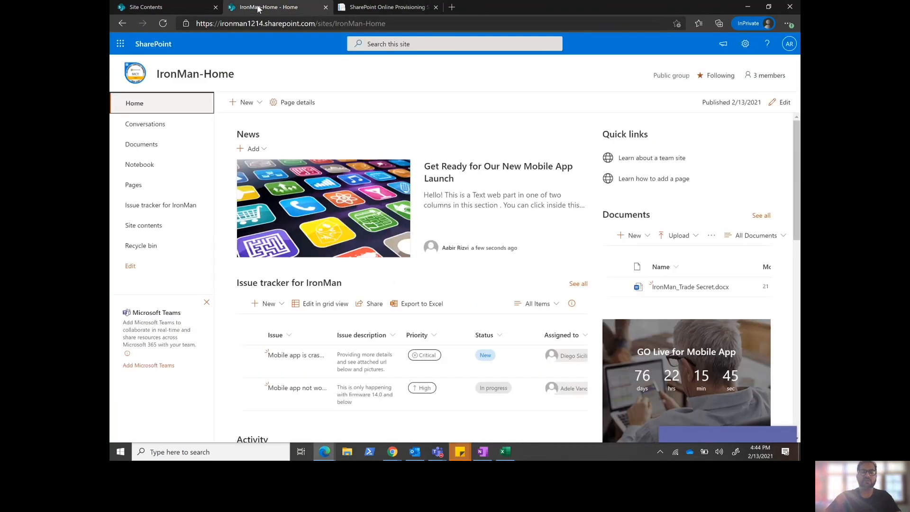
- Open the Leadership Connection site from Frequent sites on the SharePoint start page
left_click(162, 49)
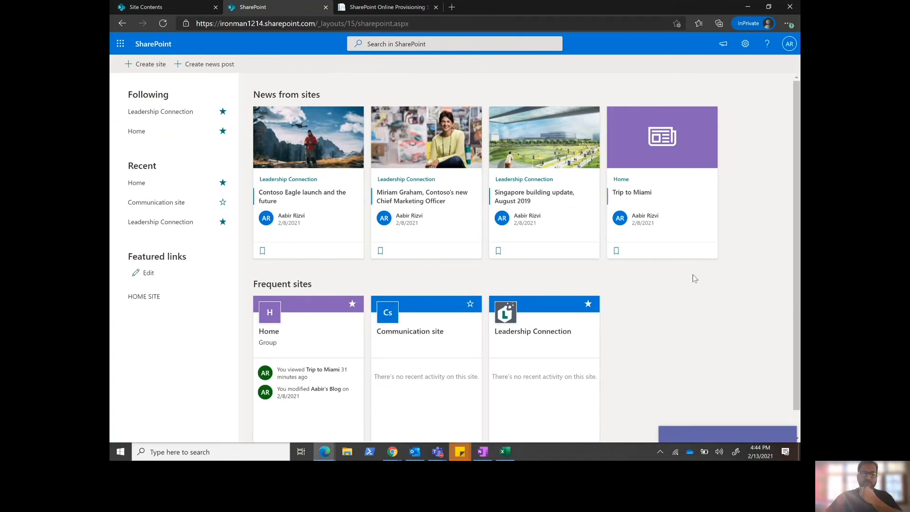
scroll(693, 302, "down", 1)
scroll(692, 302, "up", 1)
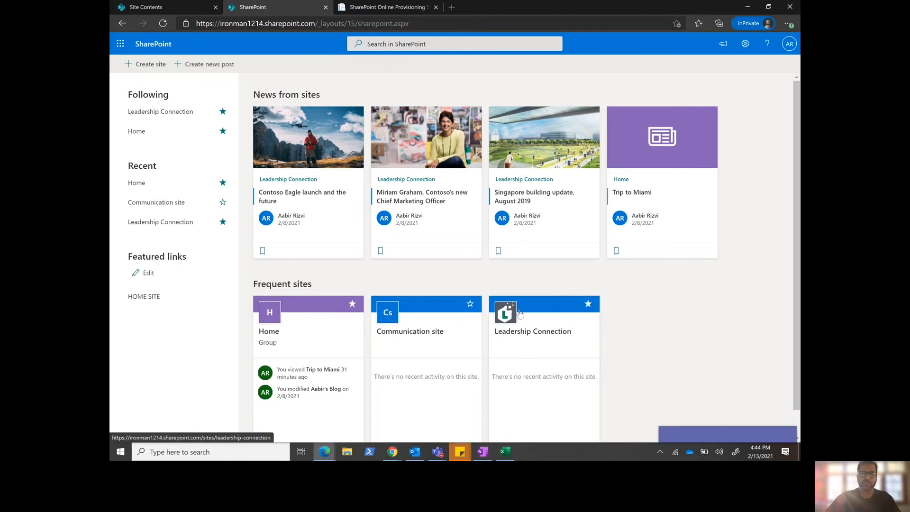
left_click(540, 334)
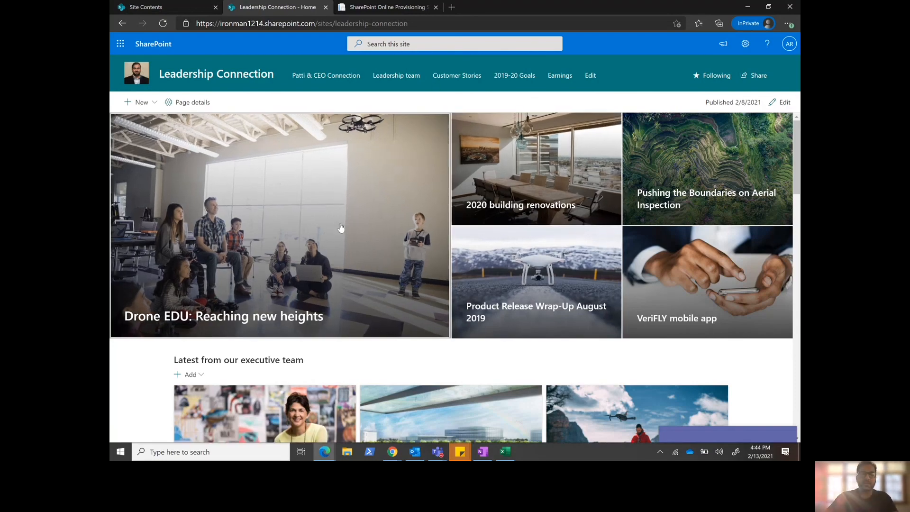
- Review the Leadership Connection home page content, then switch the page into edit mode
scroll(558, 225, "down", 4)
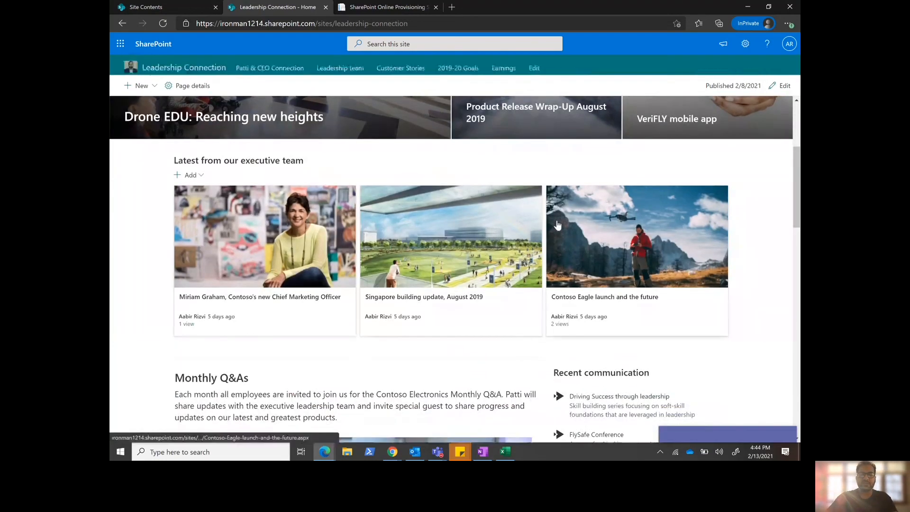
scroll(558, 225, "down", 4)
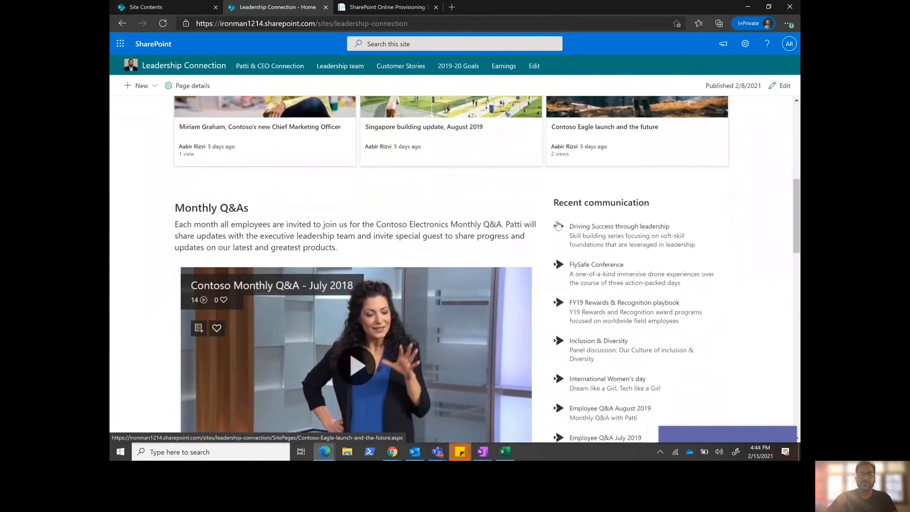
scroll(558, 225, "down", 4)
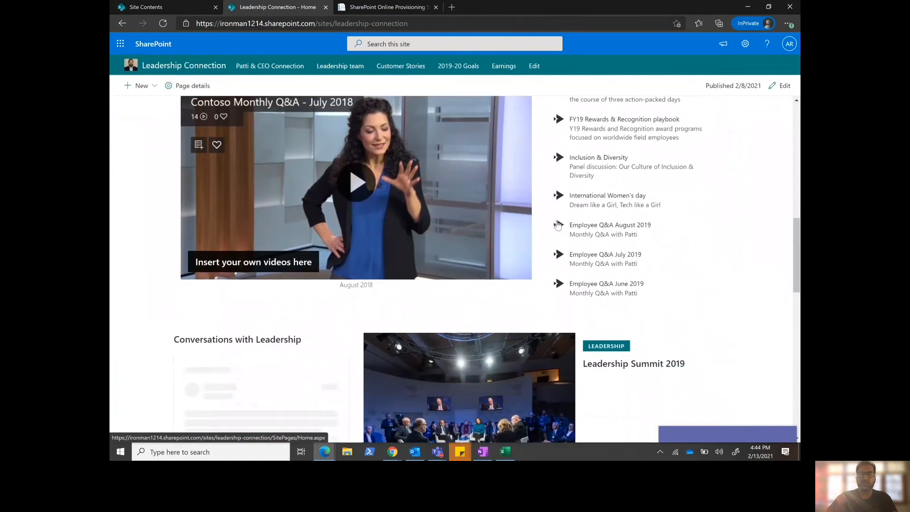
scroll(558, 226, "down", 1)
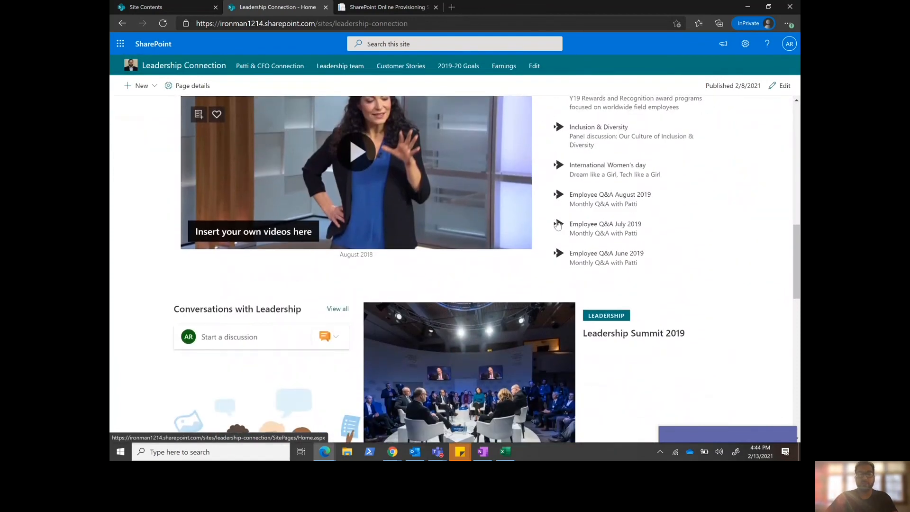
scroll(558, 225, "down", 7)
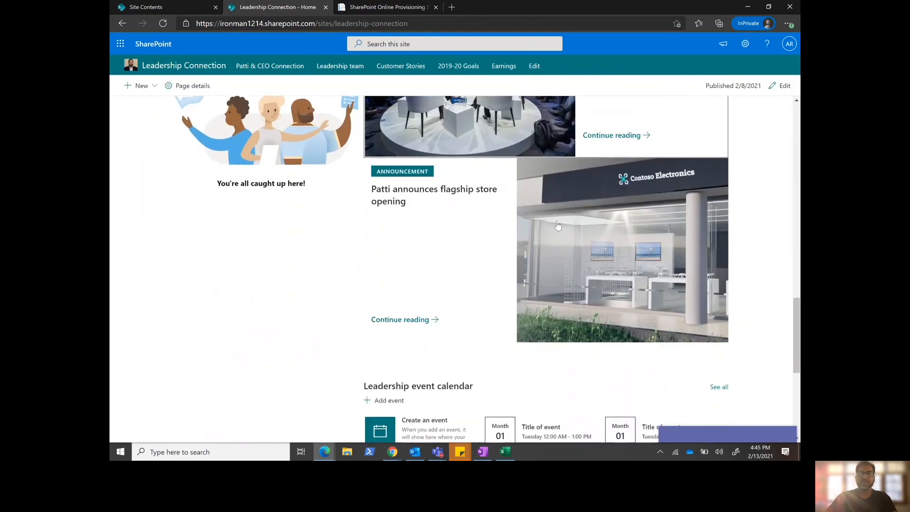
scroll(558, 226, "up", 12)
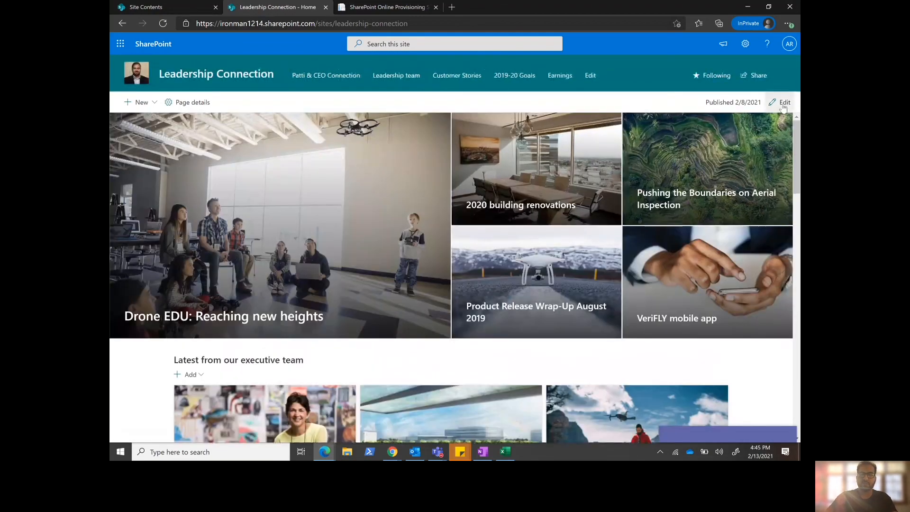
left_click(783, 106)
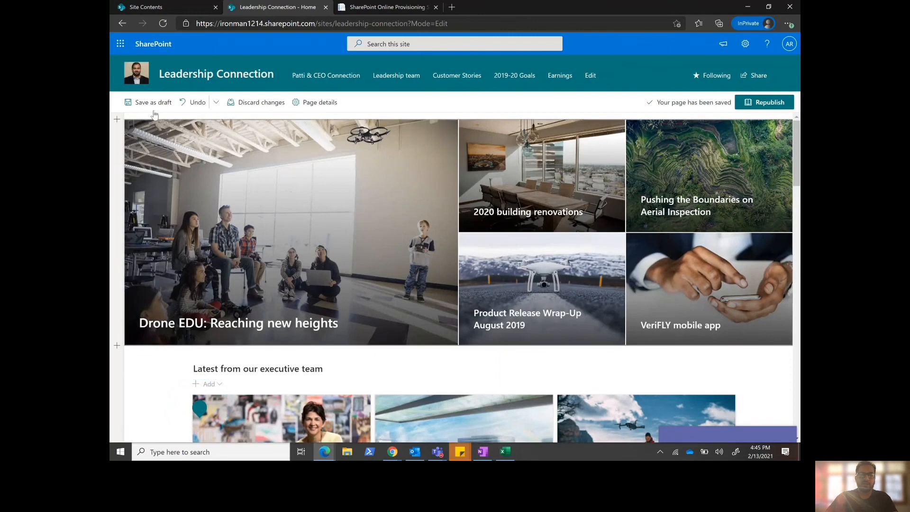
left_click(117, 120)
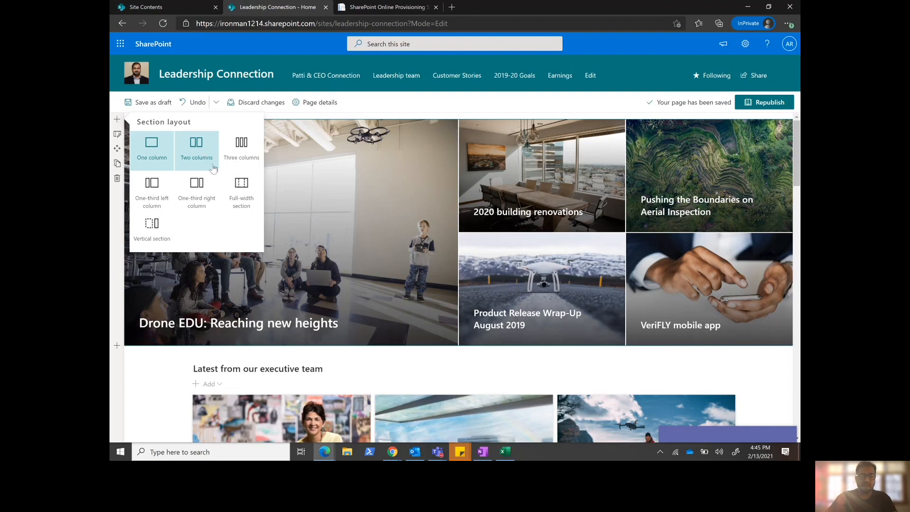
left_click(118, 135)
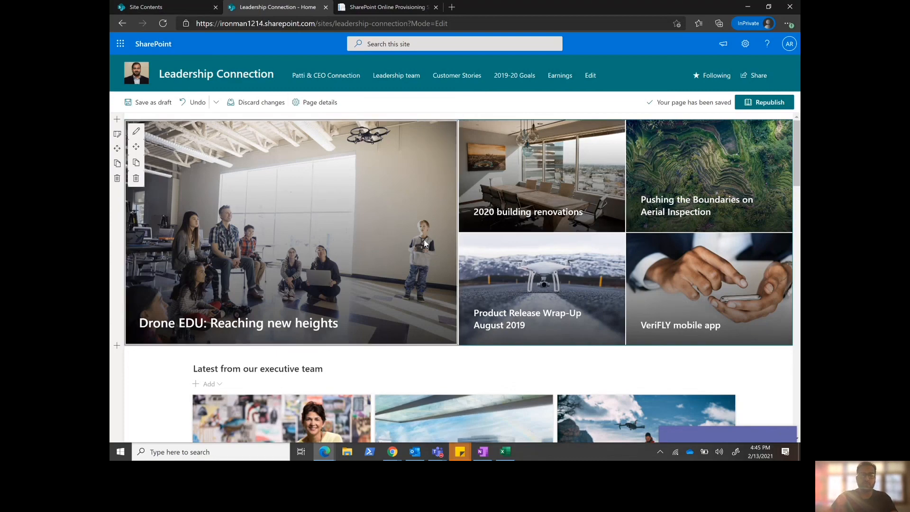
scroll(482, 327, "down", 1)
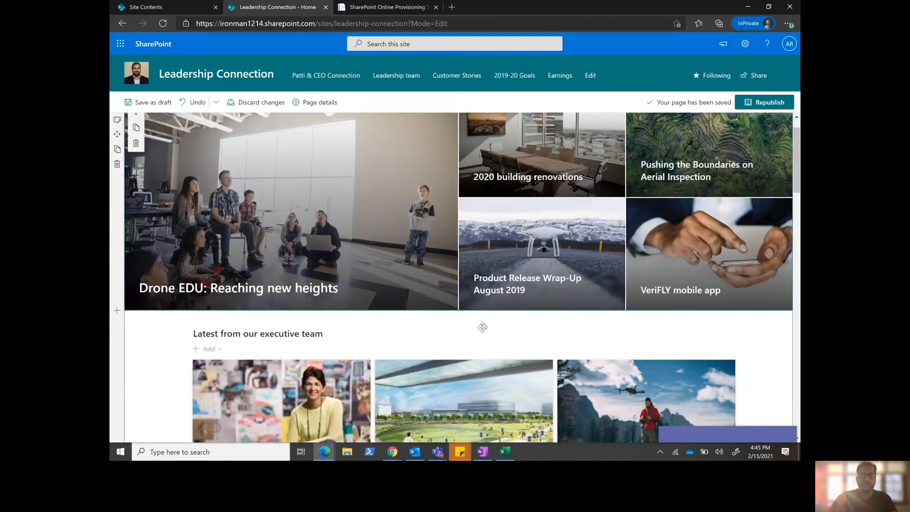
scroll(483, 327, "down", 3)
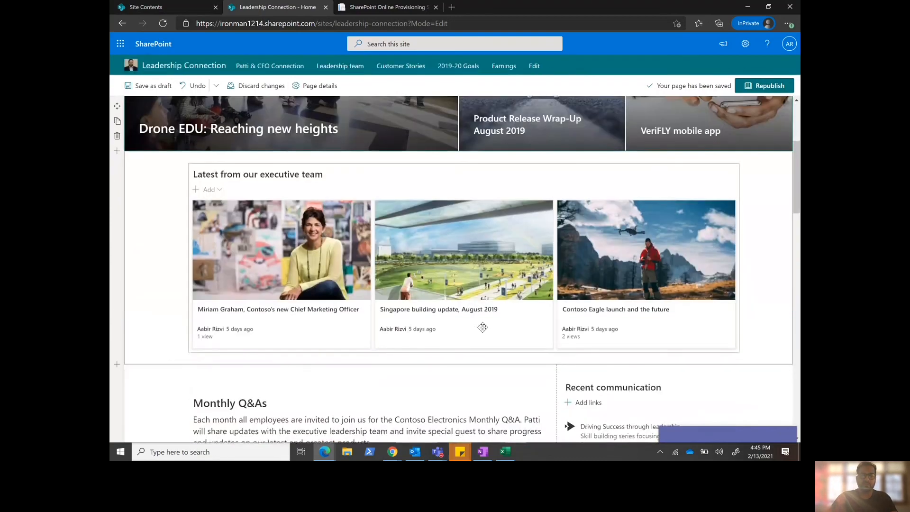
left_click(166, 293)
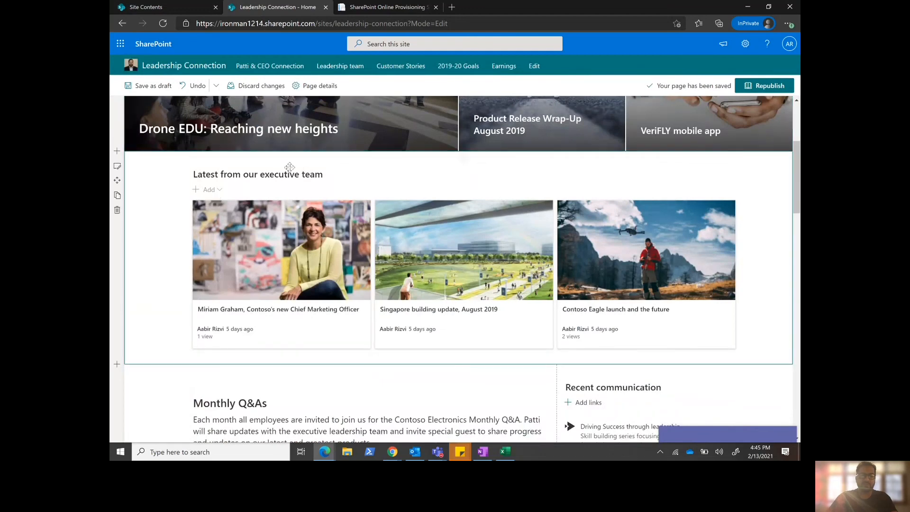
scroll(211, 168, "up", 5)
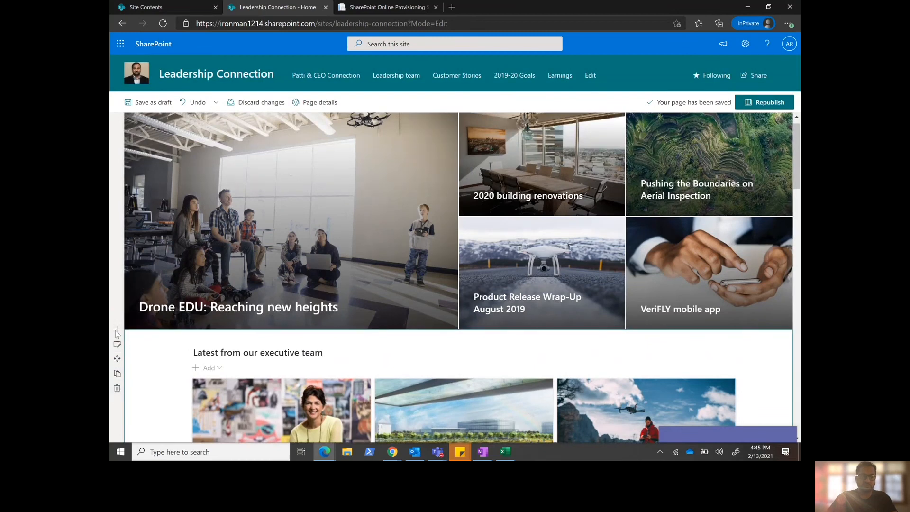
left_click(293, 195)
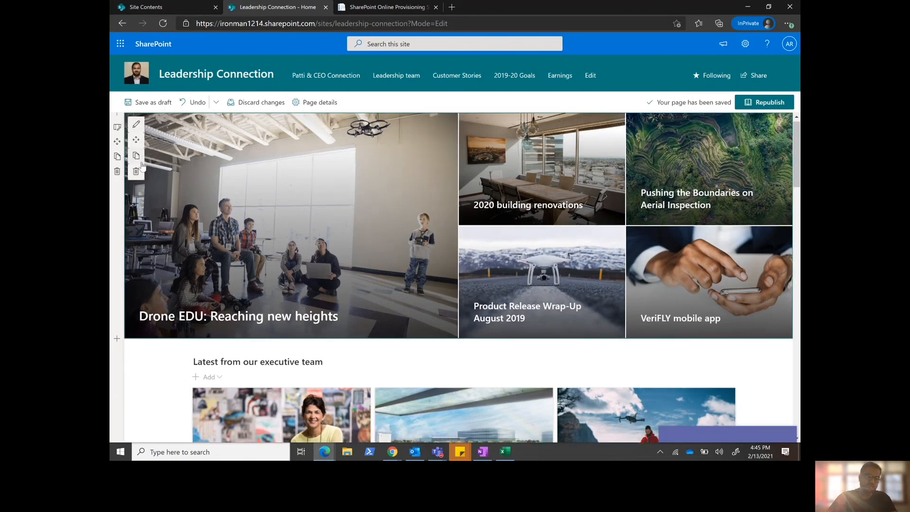
scroll(145, 282, "down", 2)
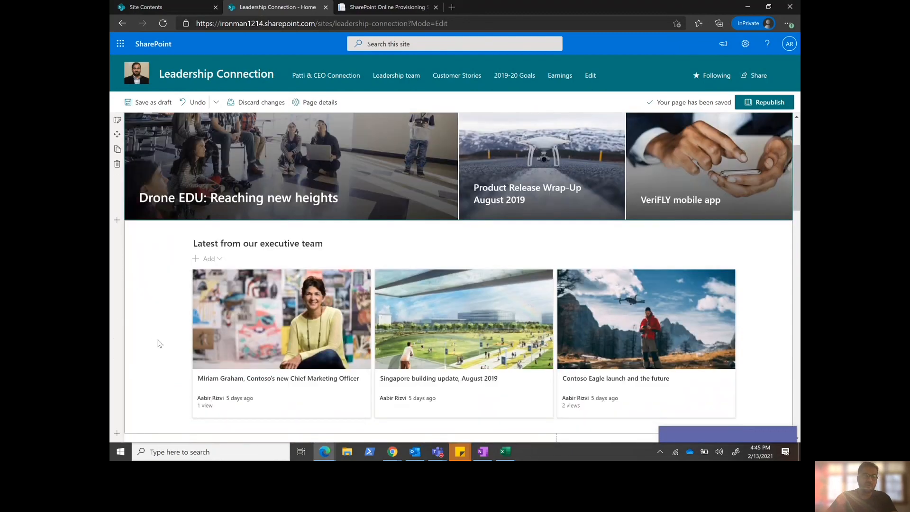
scroll(159, 342, "down", 1)
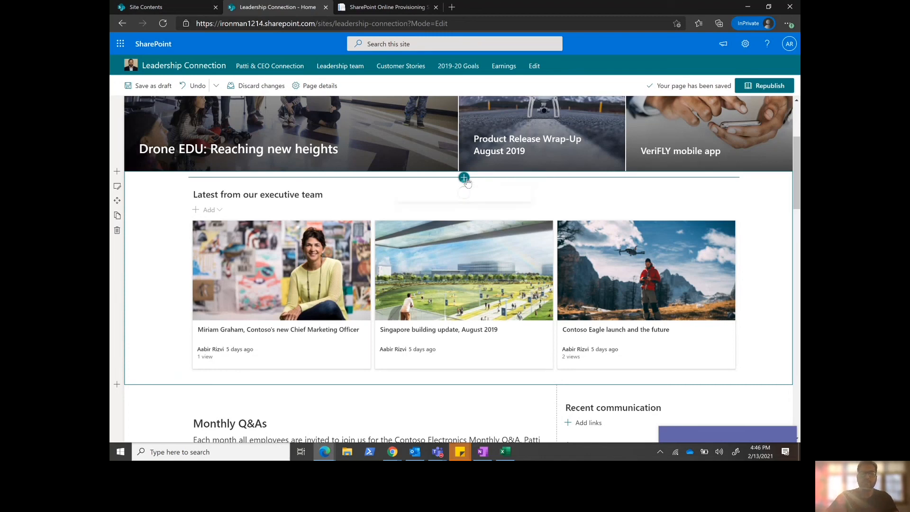
- Insert a Bing Maps web part below the news cards and title it 'Chicago IL'
left_click(464, 179)
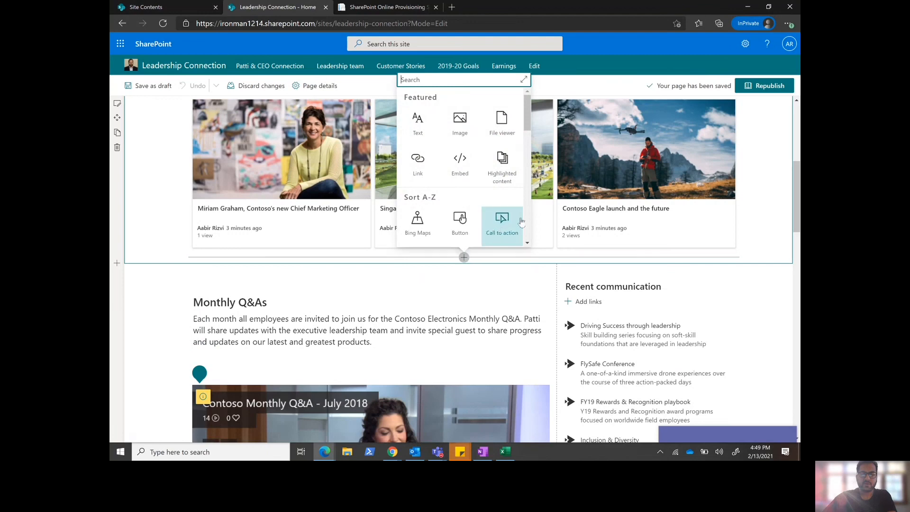
left_click(422, 219)
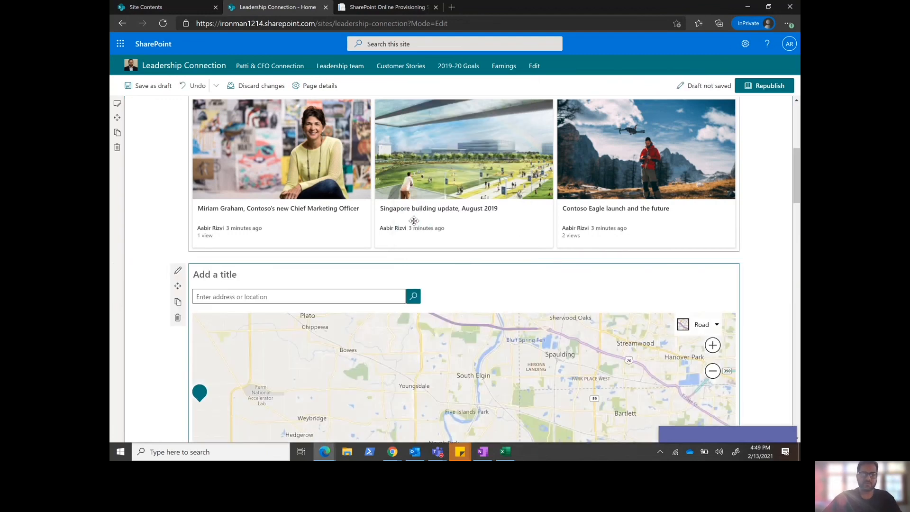
left_click(229, 278)
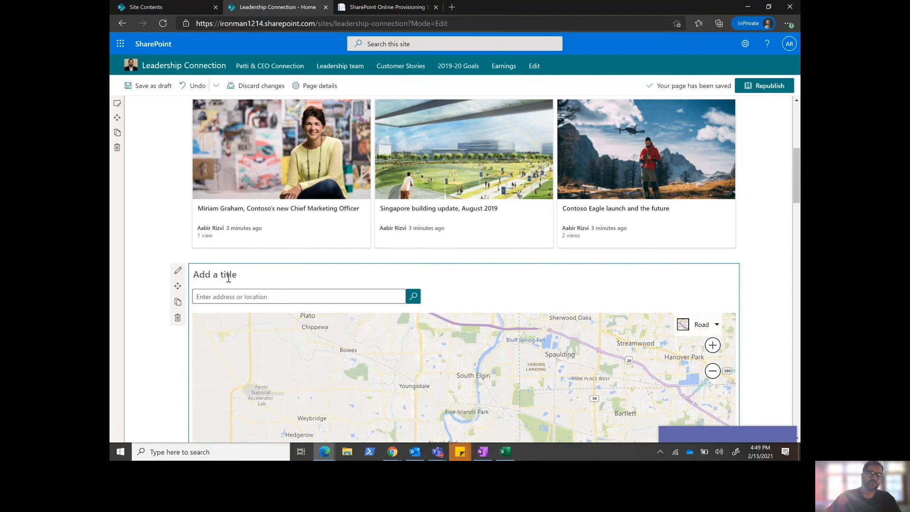
type("Chicago IL")
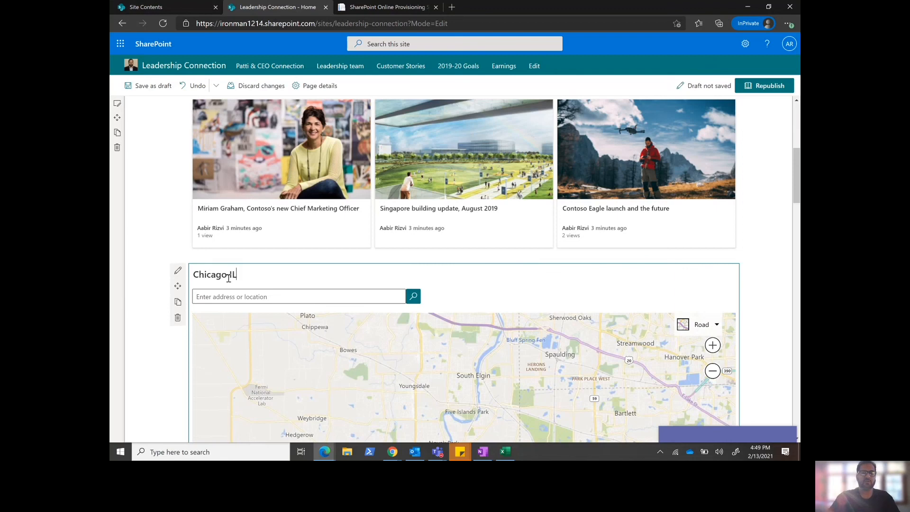
- Search 'Downtown Chicago' and pin the map to Chicago Loop, Illinois
left_click(227, 294)
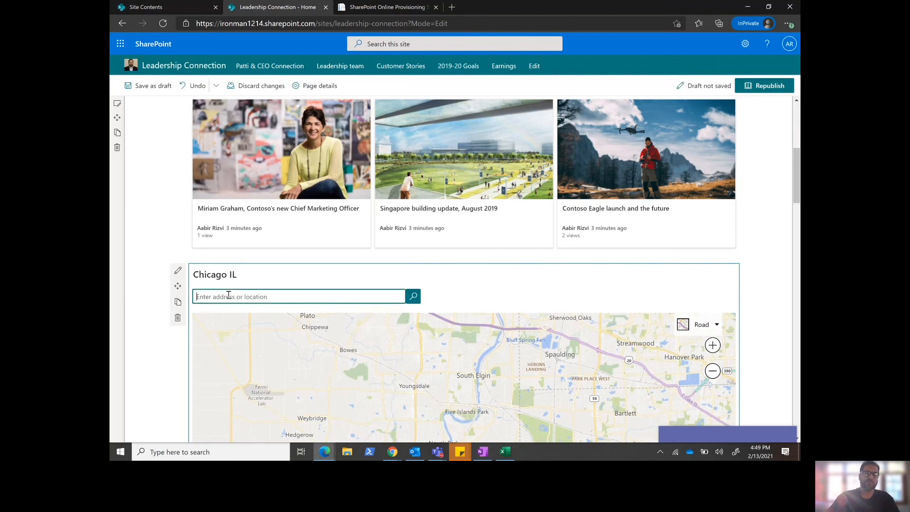
type("Downtown")
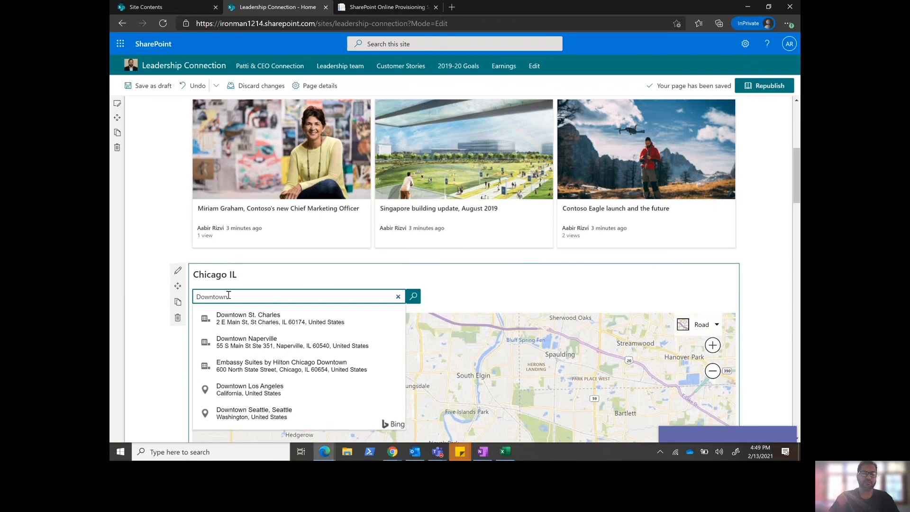
type(" Chicago")
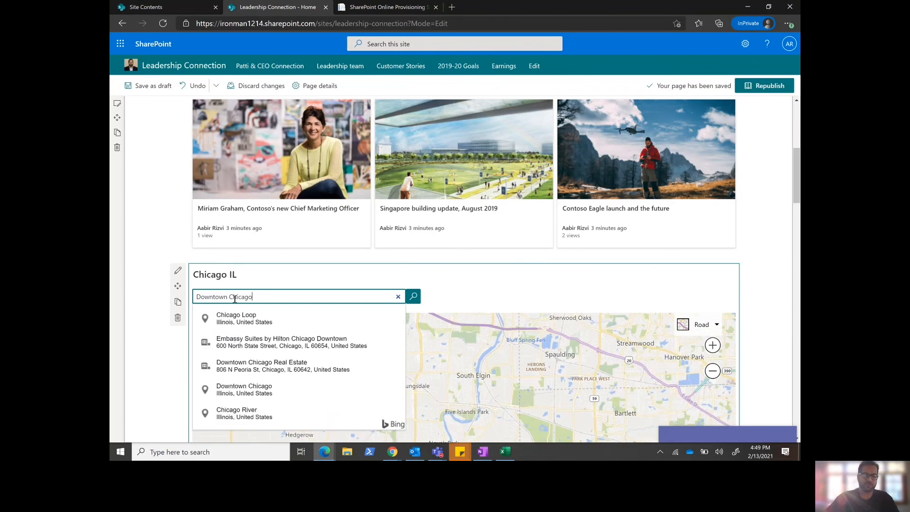
left_click(262, 319)
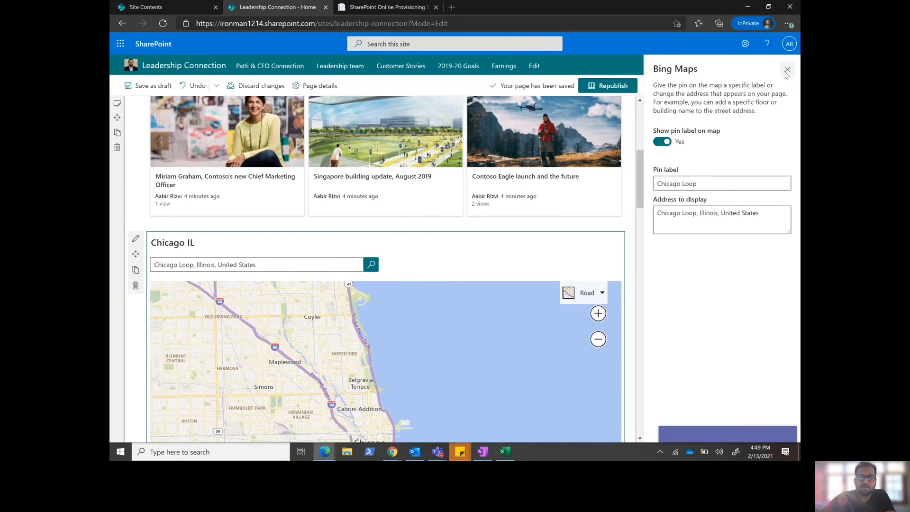
left_click(786, 70)
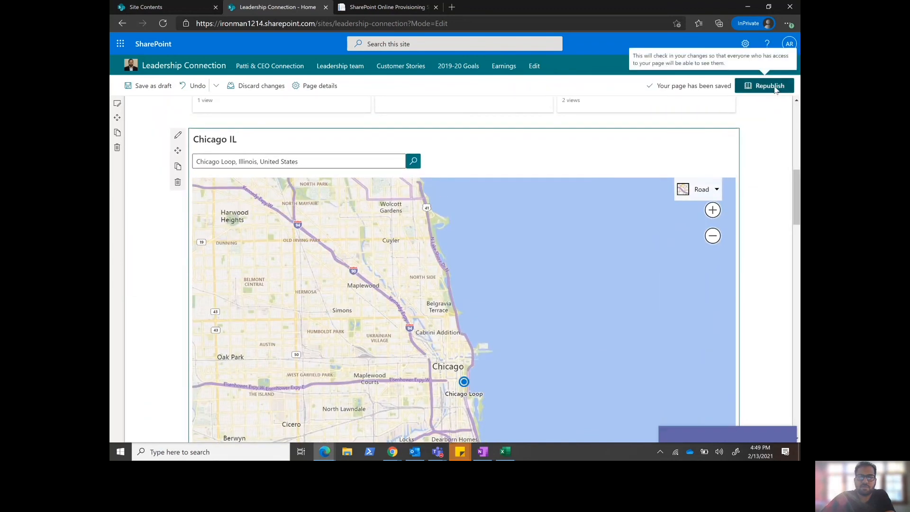
- Republish the Leadership Connection home page, check the live map, then bring the Teams call forward
left_click(775, 88)
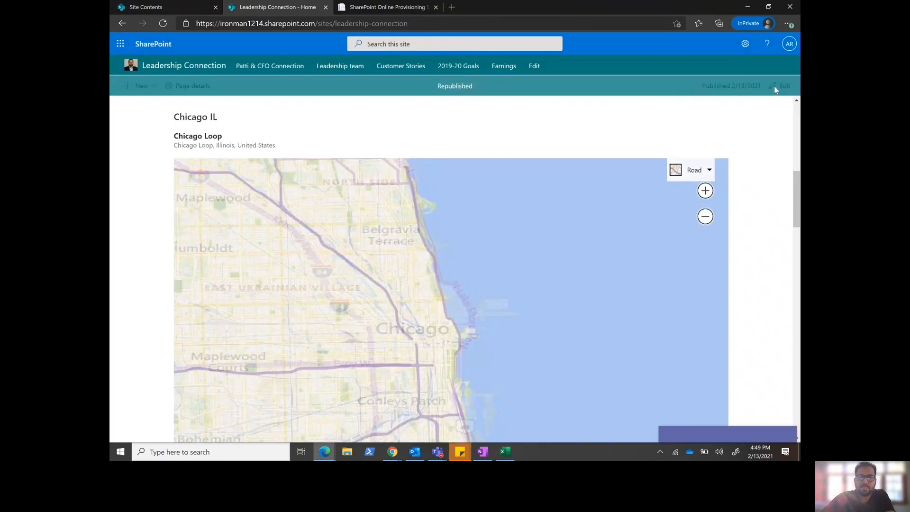
scroll(765, 224, "up", 6)
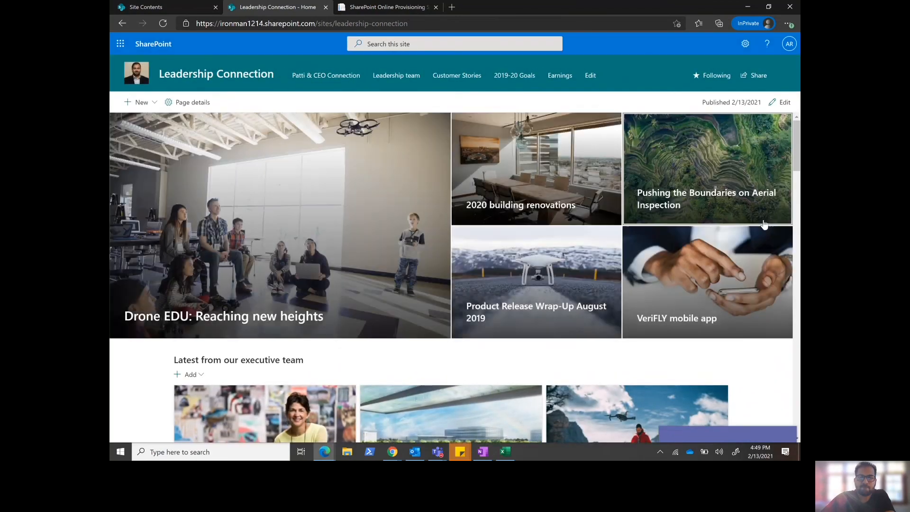
scroll(765, 224, "down", 10)
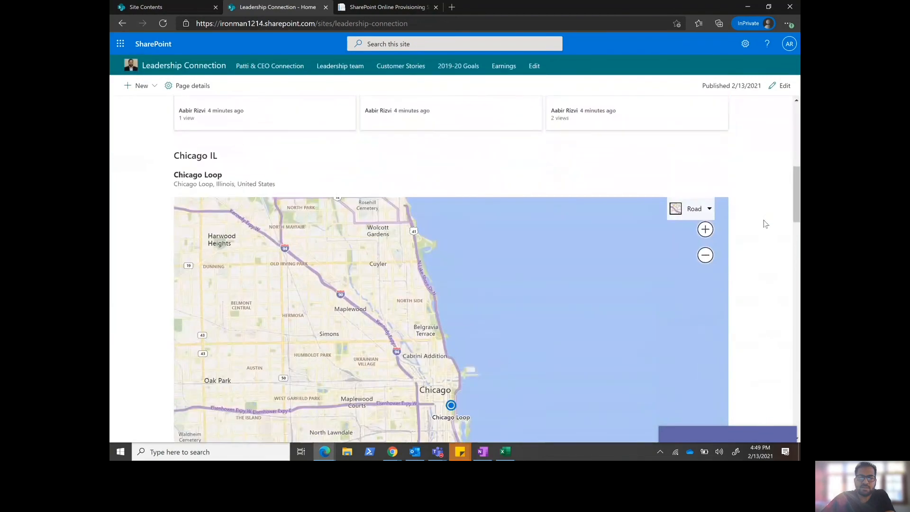
scroll(764, 225, "down", 5)
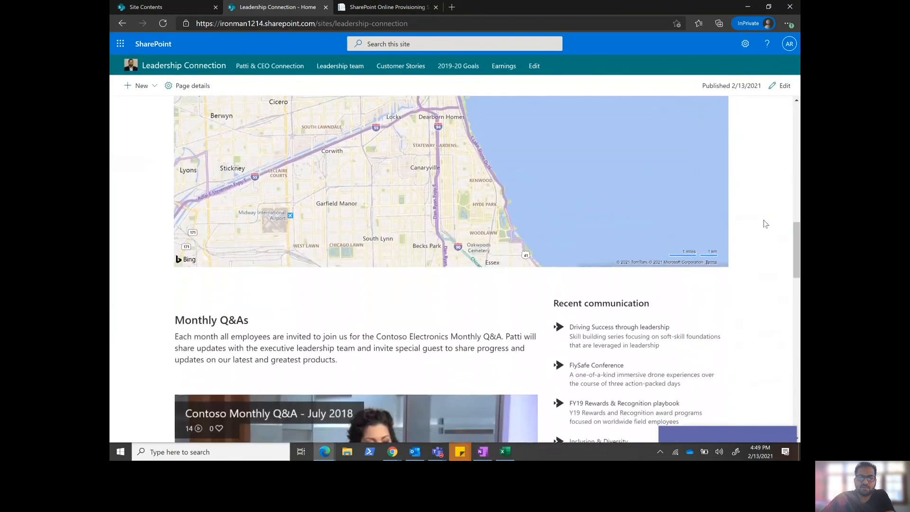
scroll(765, 224, "down", 8)
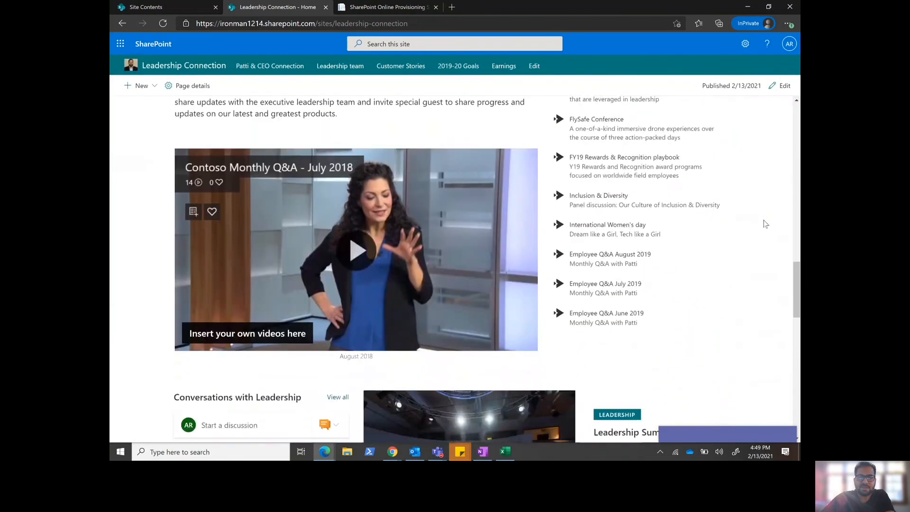
scroll(765, 224, "down", 10)
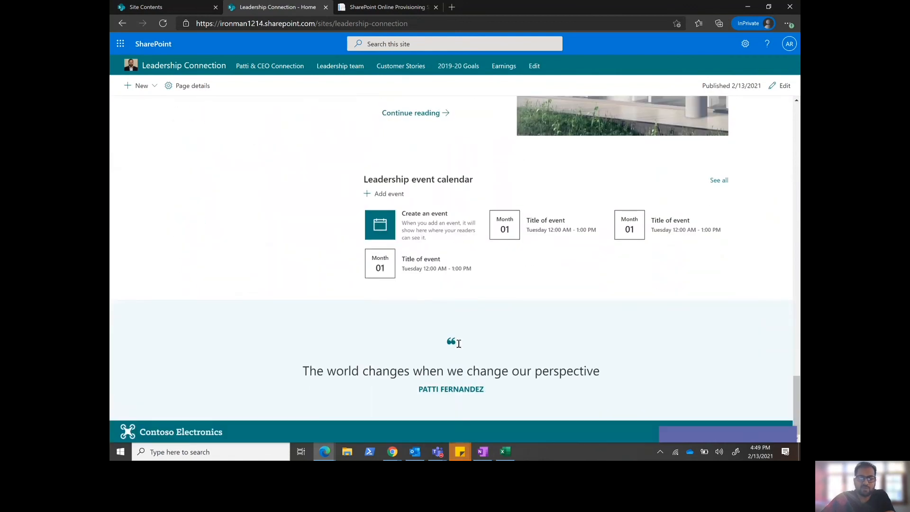
scroll(459, 343, "up", 6)
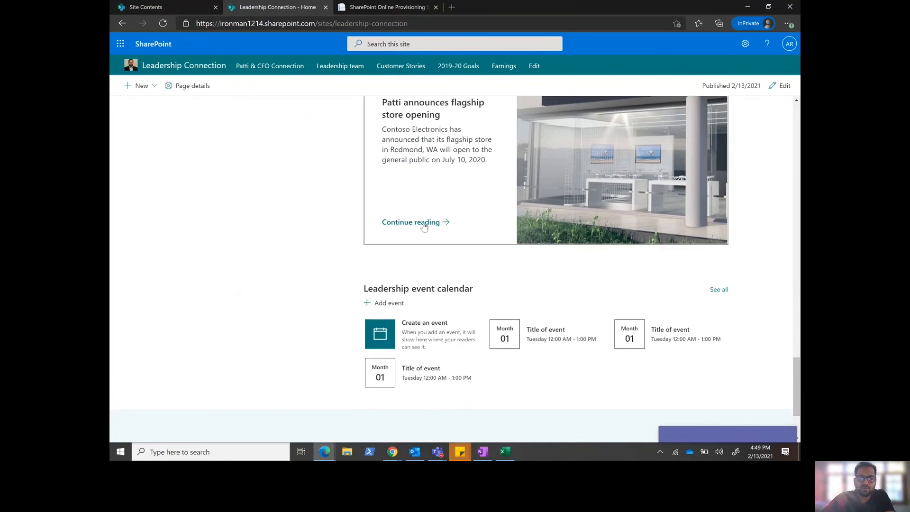
scroll(429, 257, "up", 10)
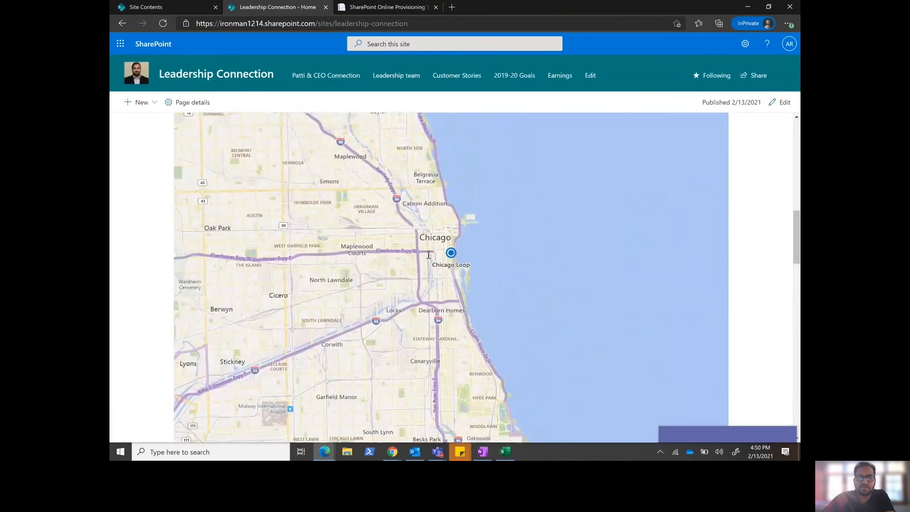
scroll(429, 257, "up", 8)
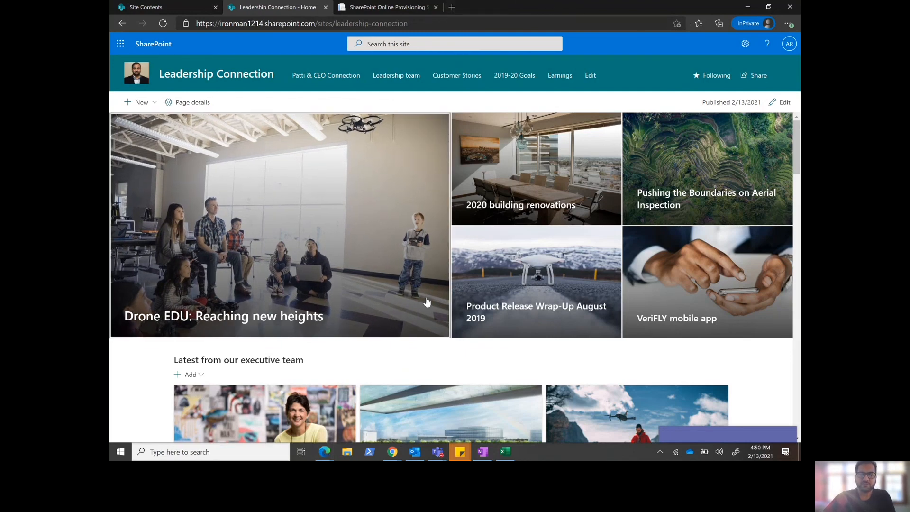
mouse_move(444, 454)
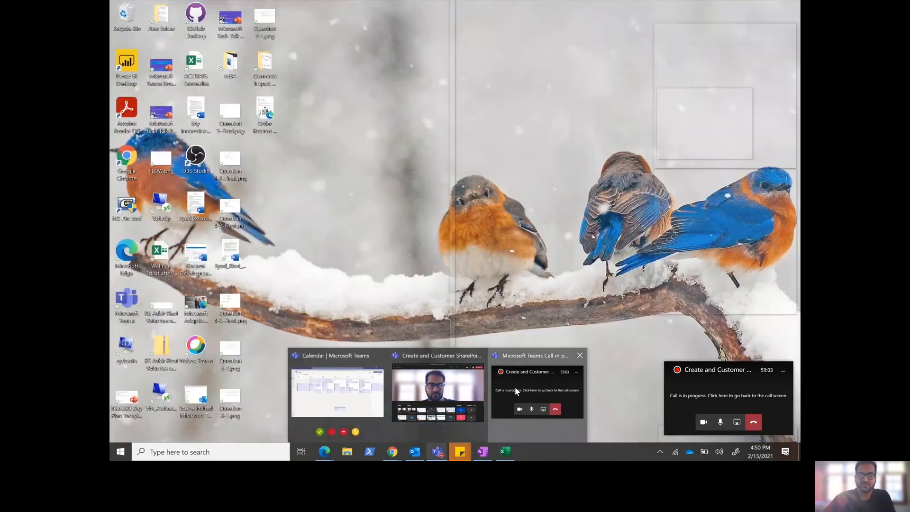
left_click(514, 388)
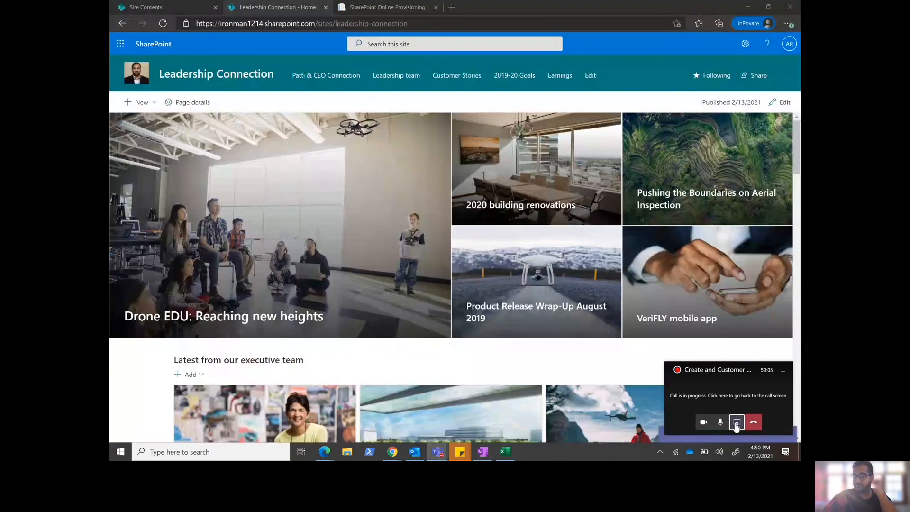